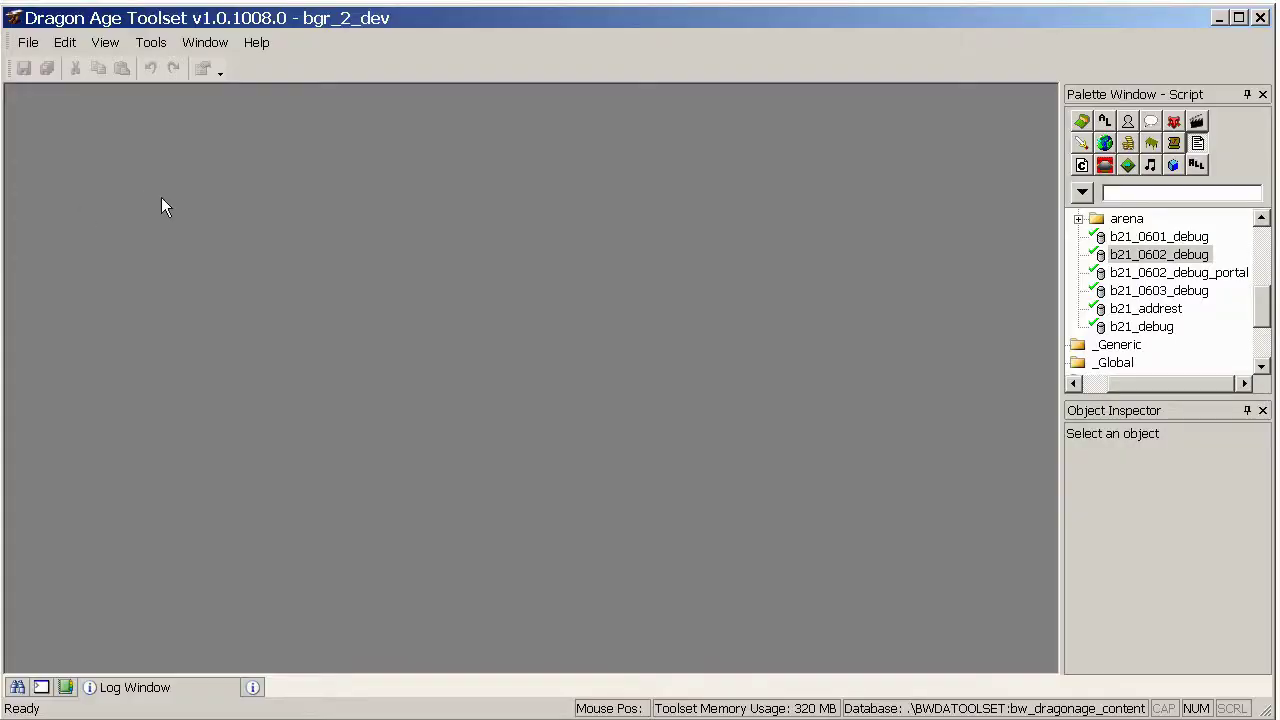
Create a new module in the module manager and name it warhammer_mod
click(28, 42)
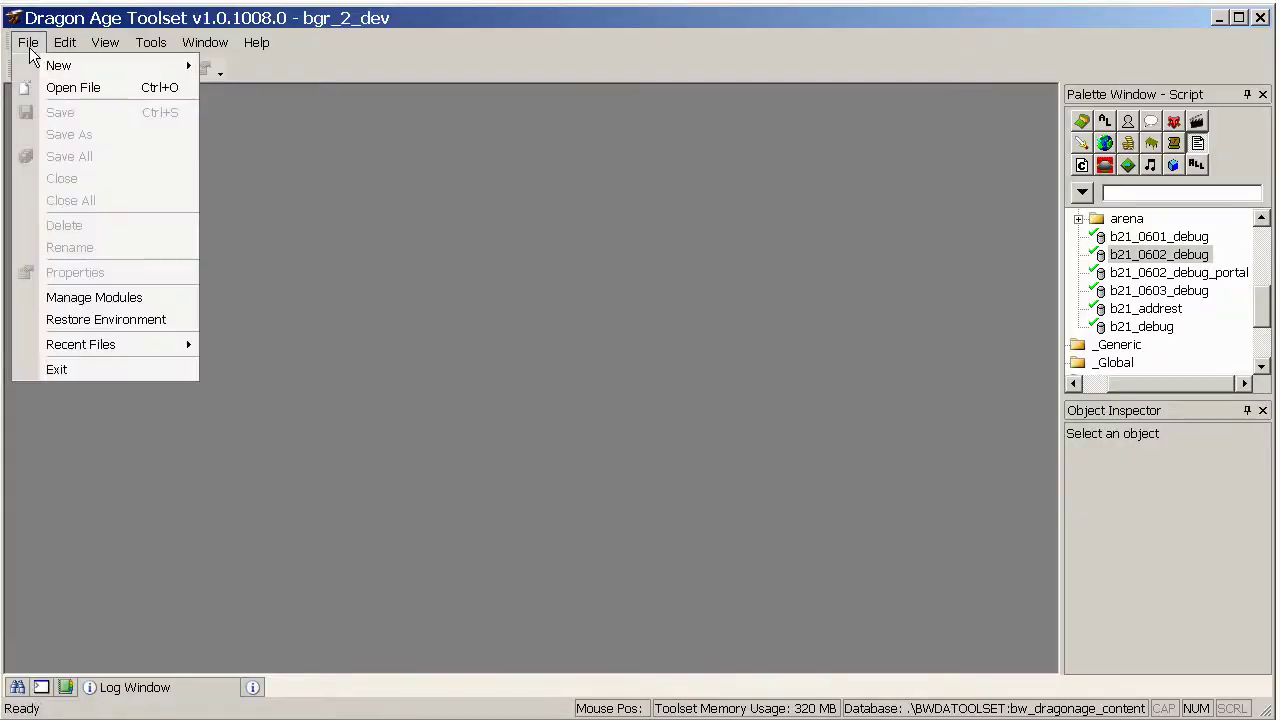
click(78, 299)
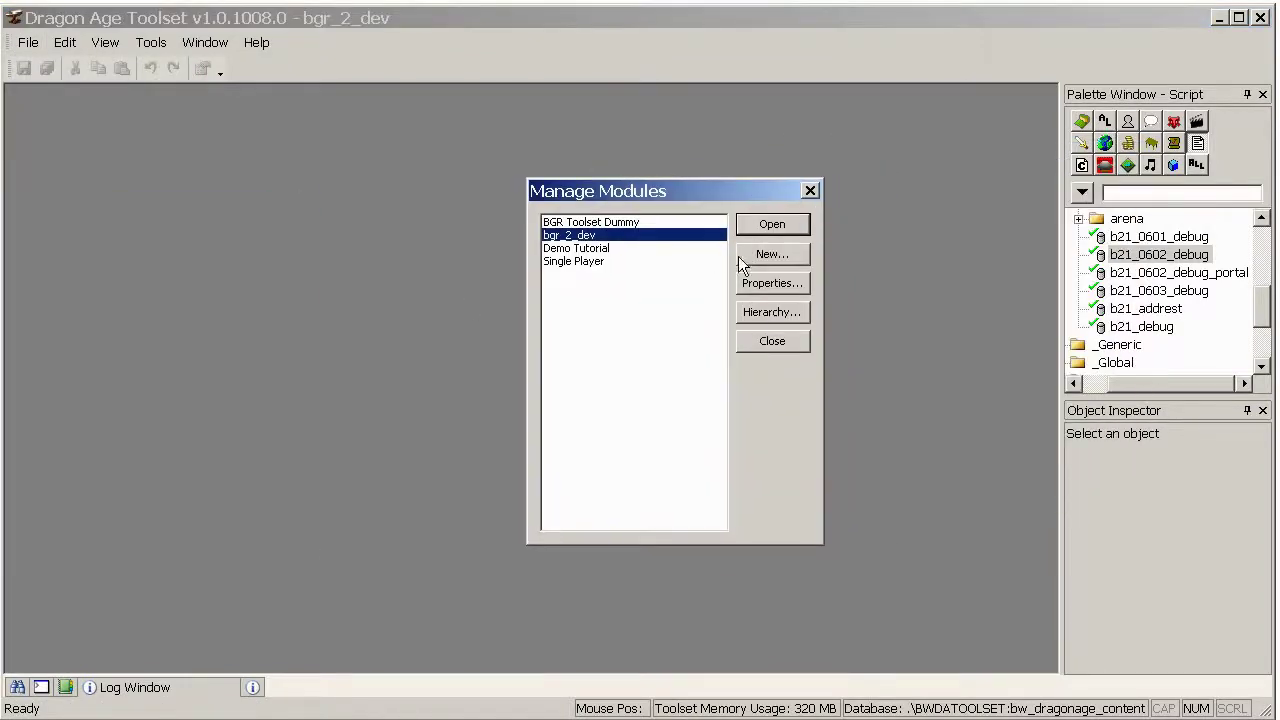
click(752, 256)
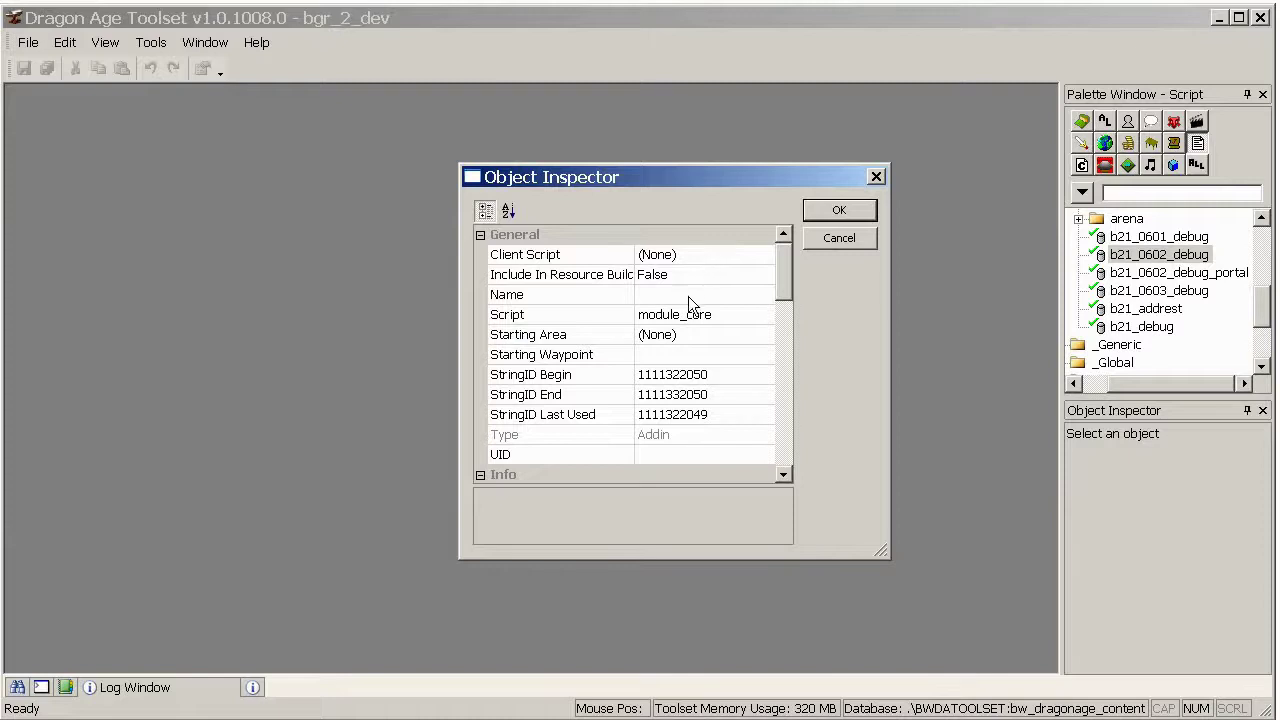
click(724, 293)
text(warha)
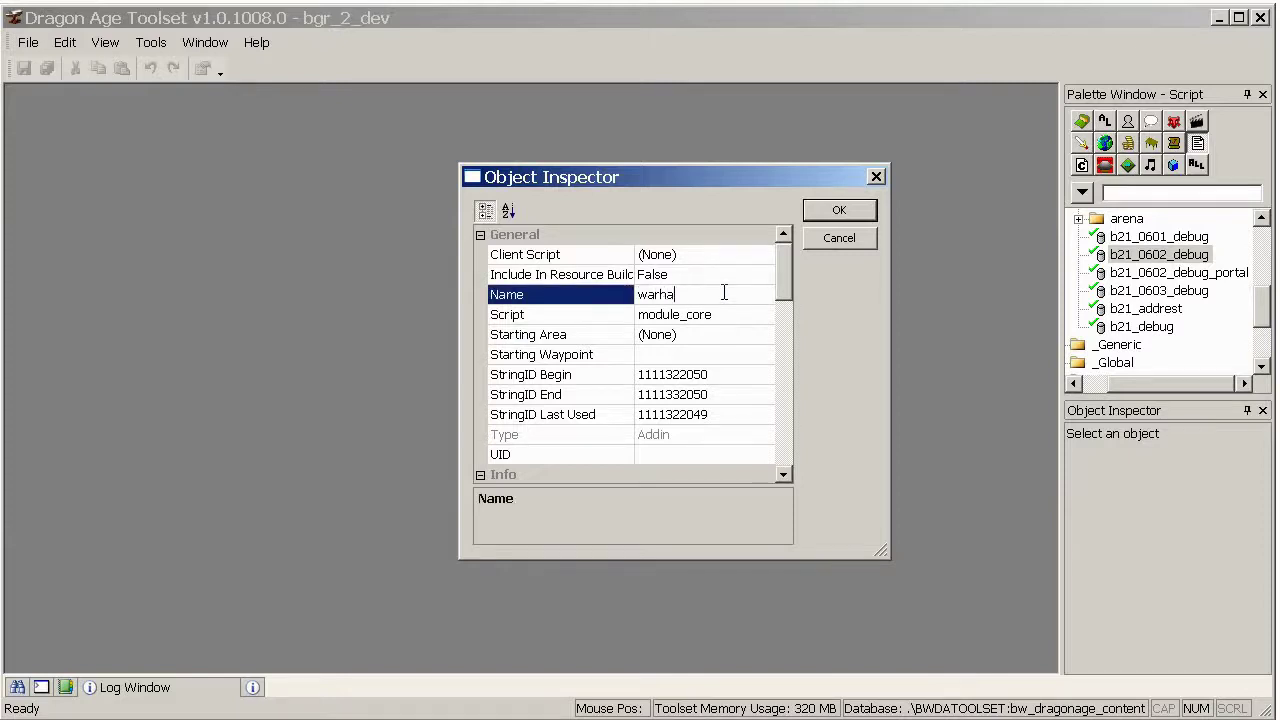
text(mmer_mod)
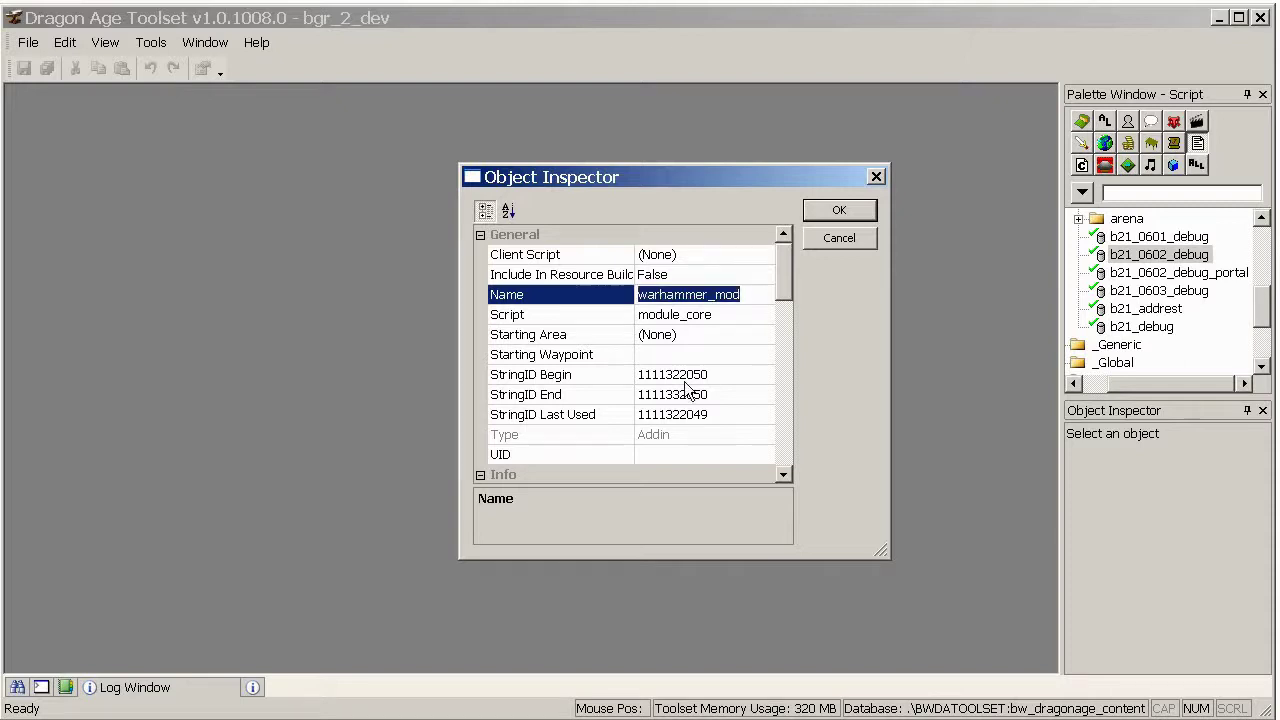
Set the module's UID to warhammer_mod by copying the module name into it
click(692, 455)
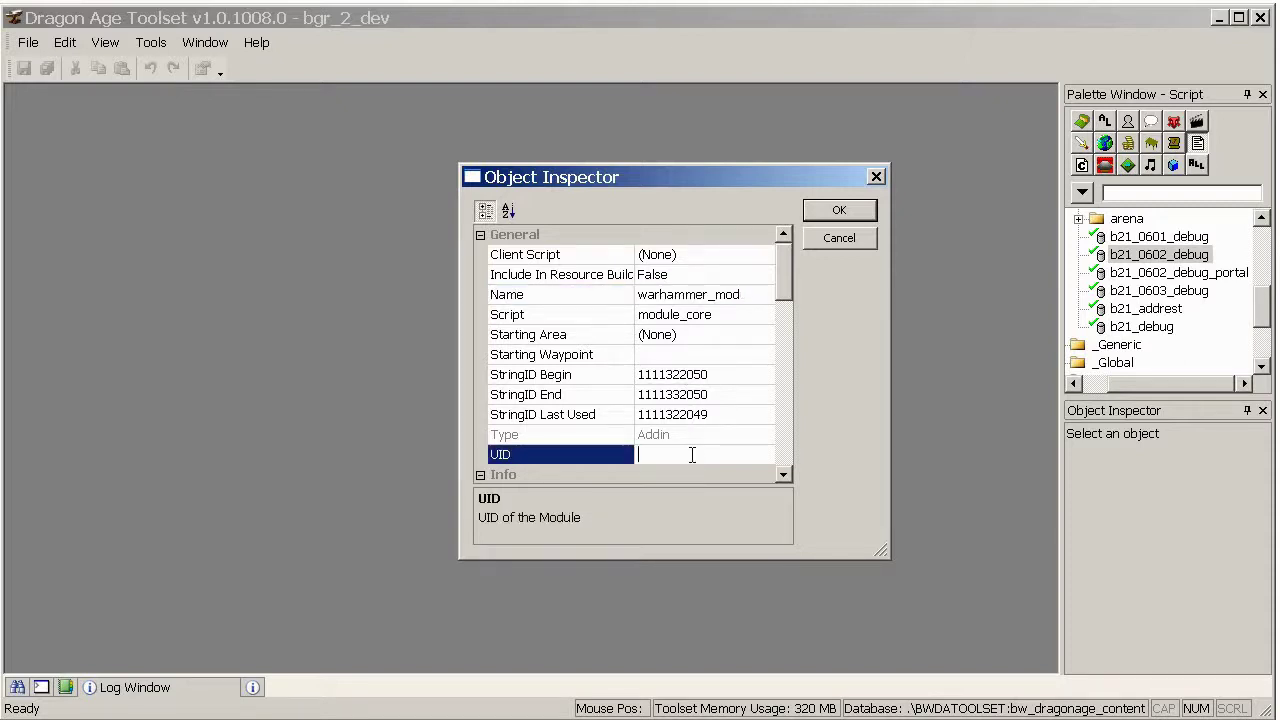
click(753, 301)
drag(753, 301, 615, 294)
key(ctrl+c)
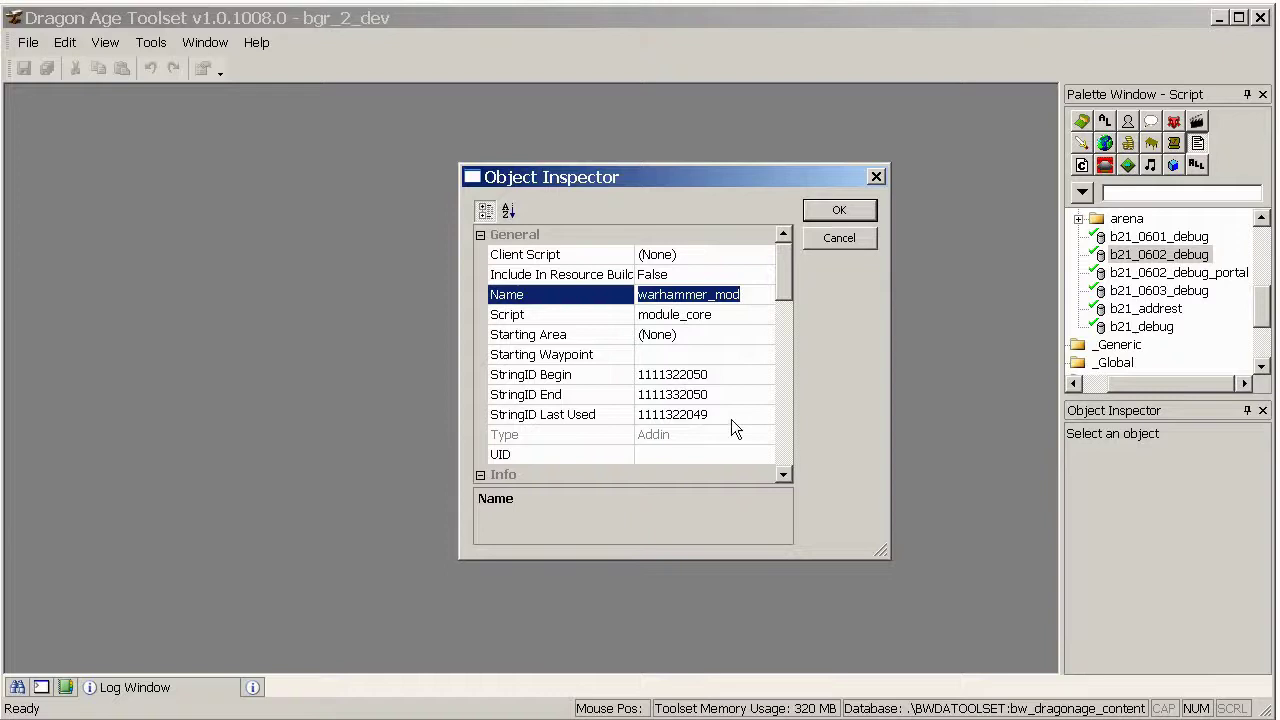
click(674, 455)
key(ctrl+v)
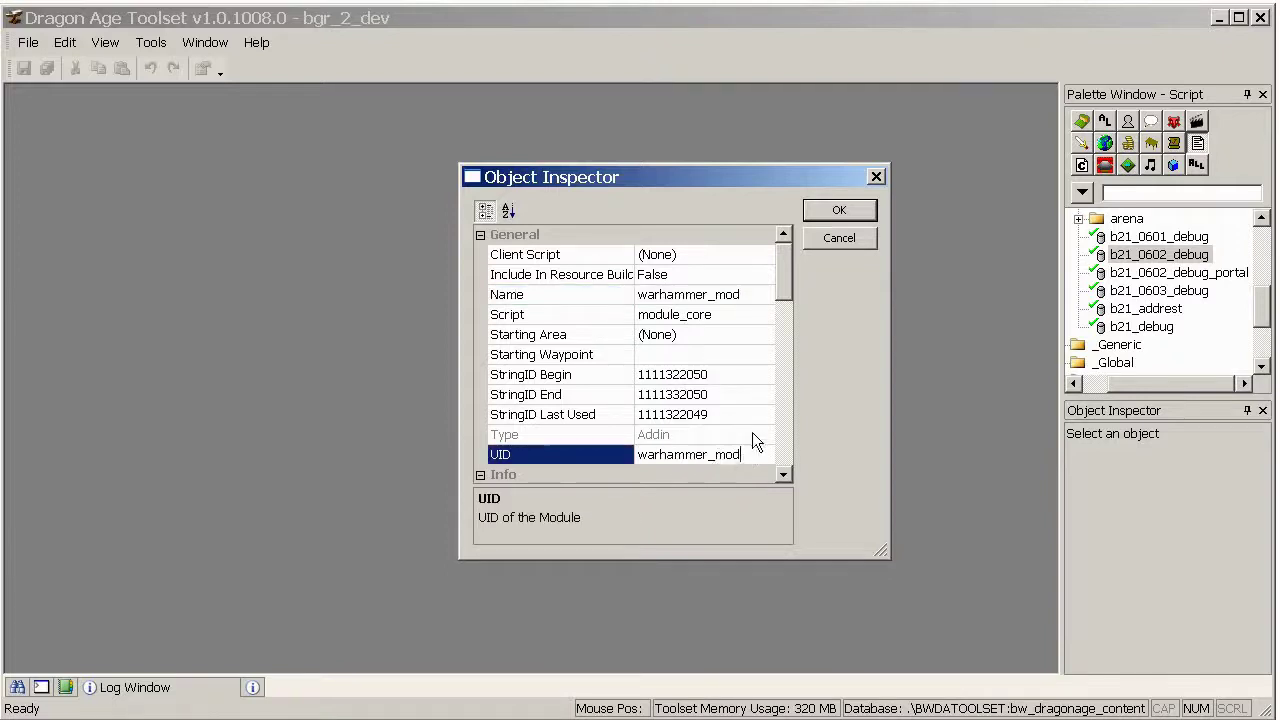
click(744, 295)
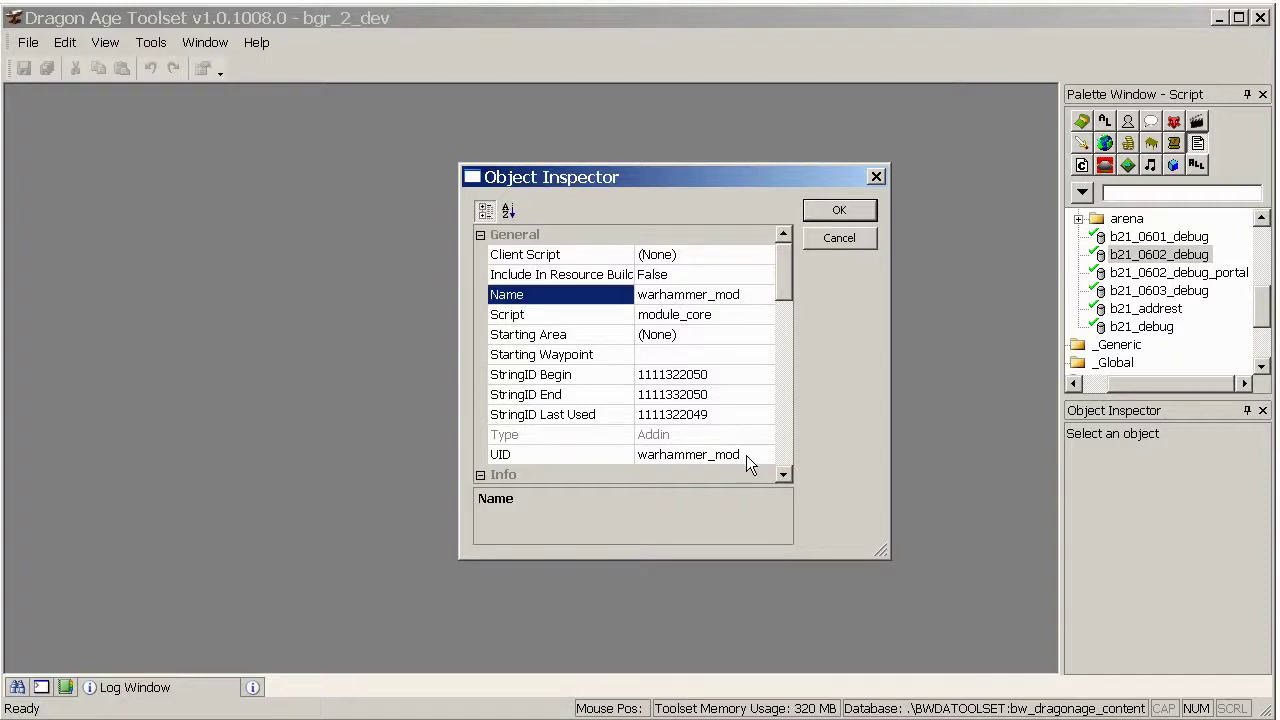
Choose the Extended Module for warhammer_mod, and open the newly created module
scroll(790, 293, down, 4)
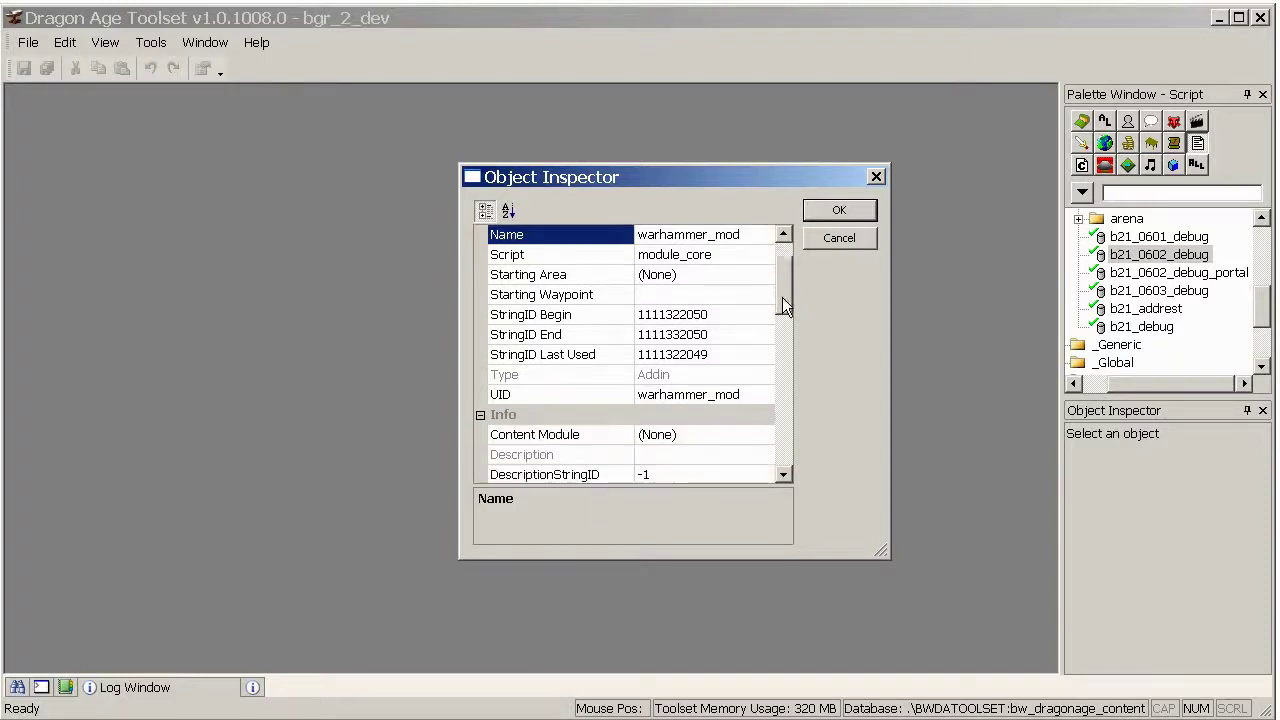
click(724, 356)
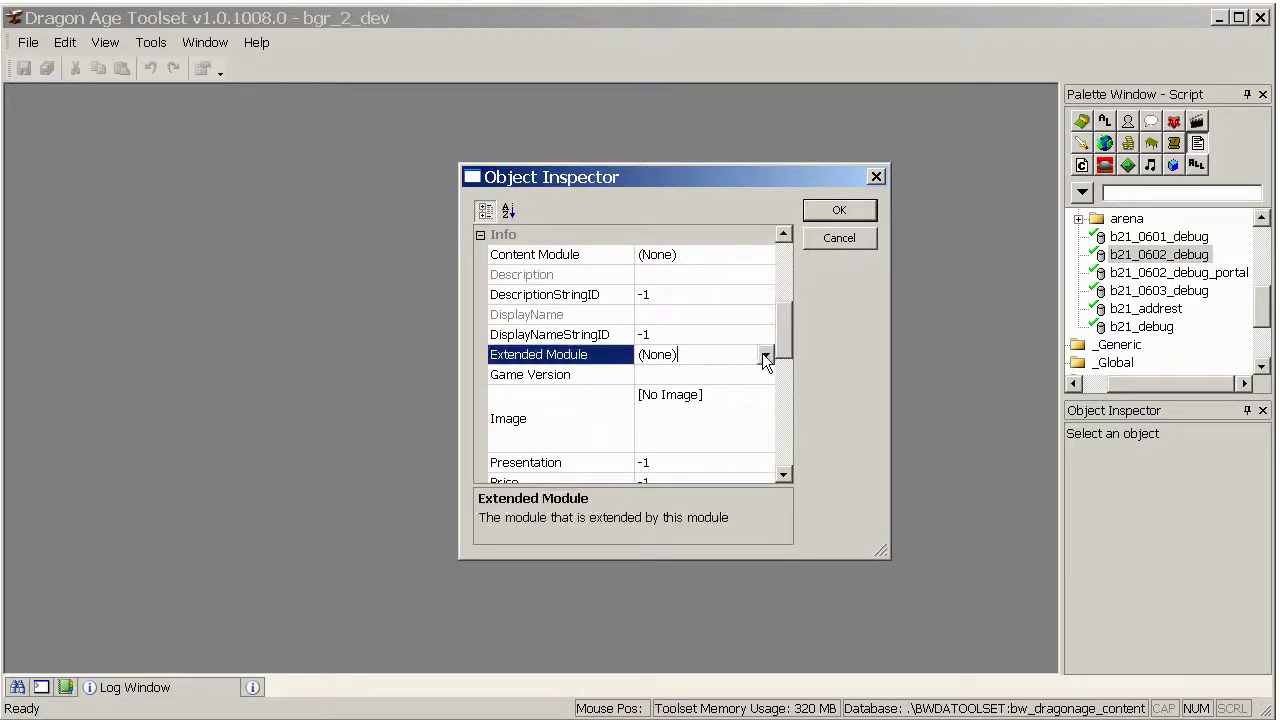
click(765, 354)
click(690, 434)
click(857, 211)
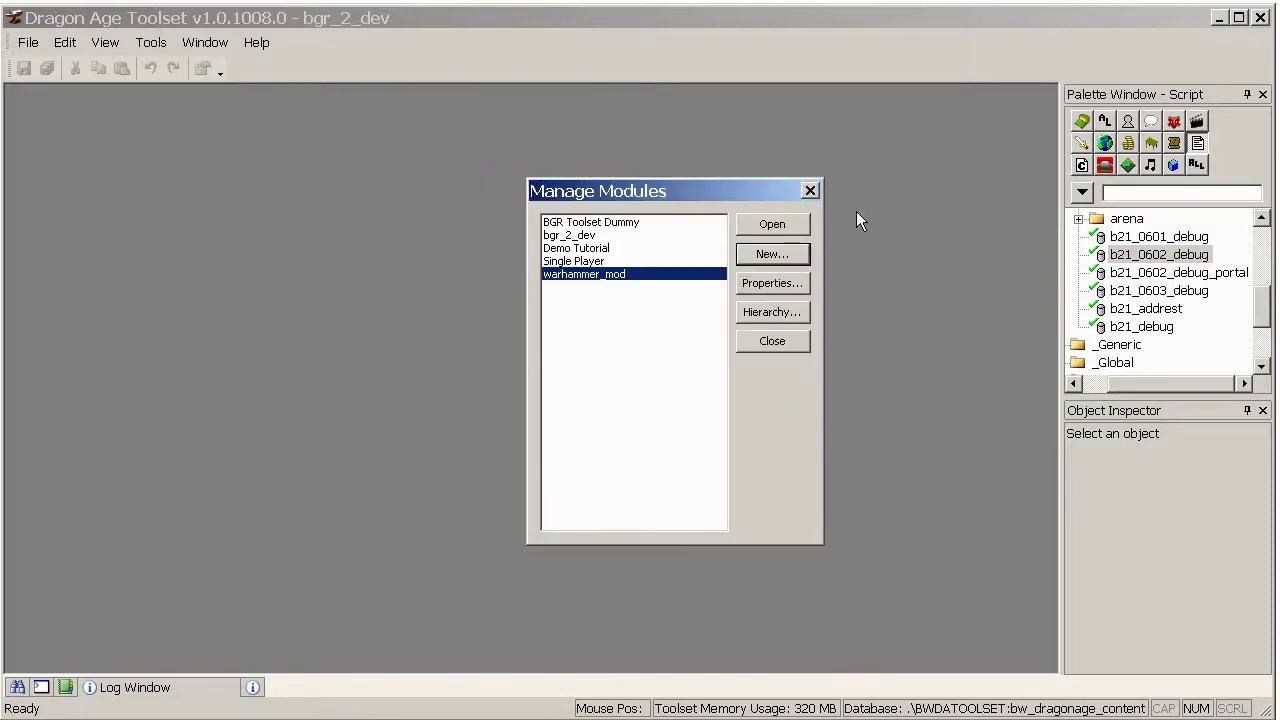
click(775, 224)
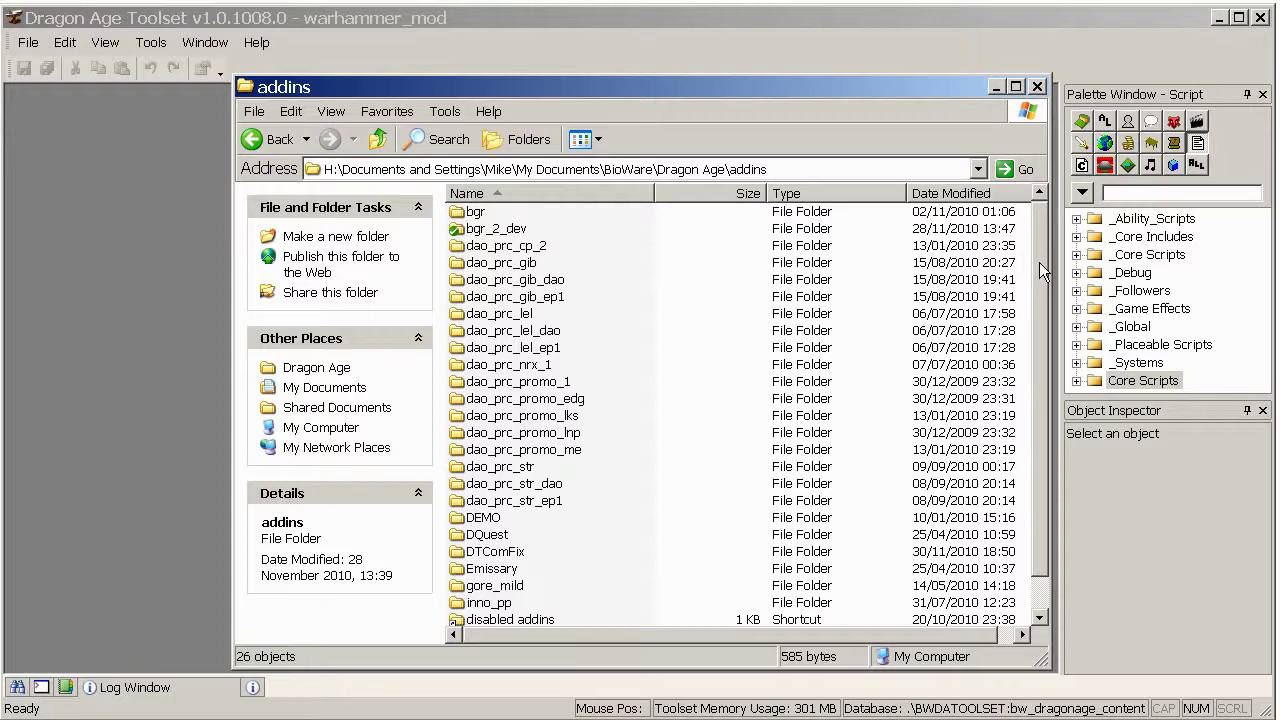
Switch to the addins folder in Windows Explorer and open warhammer_mod\core\data
drag(1043, 270, 1046, 296)
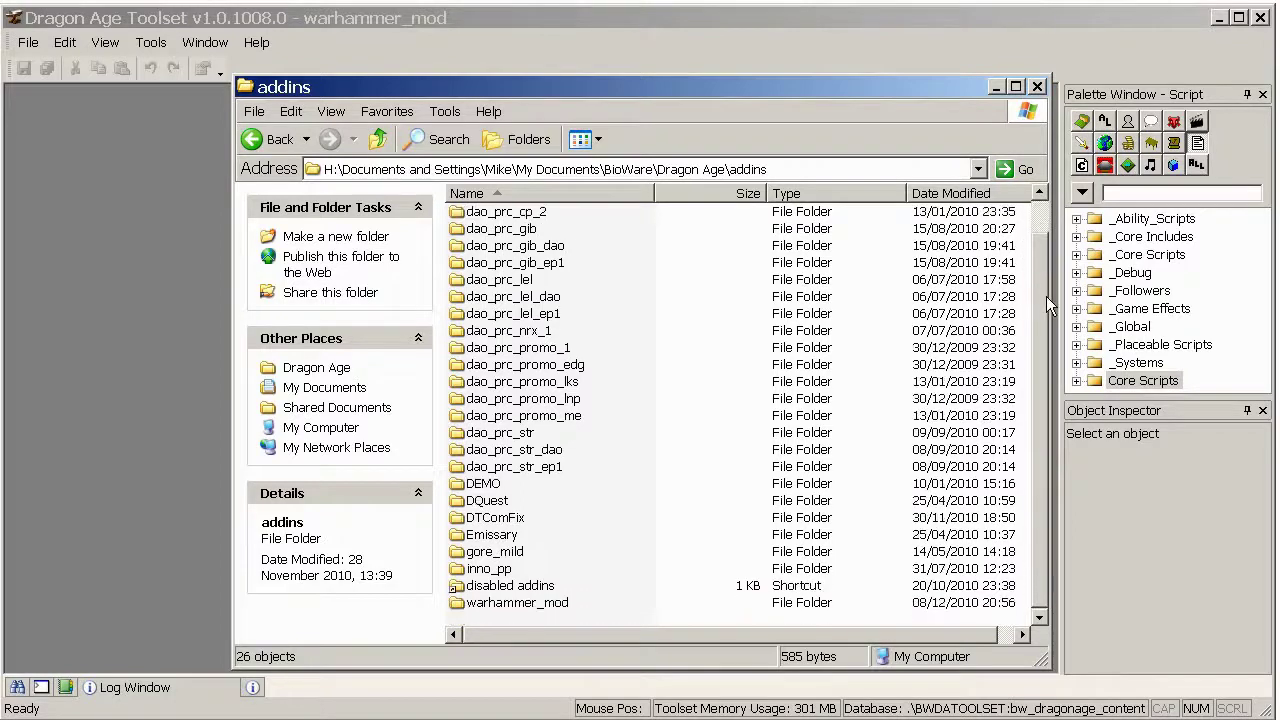
double_click(513, 603)
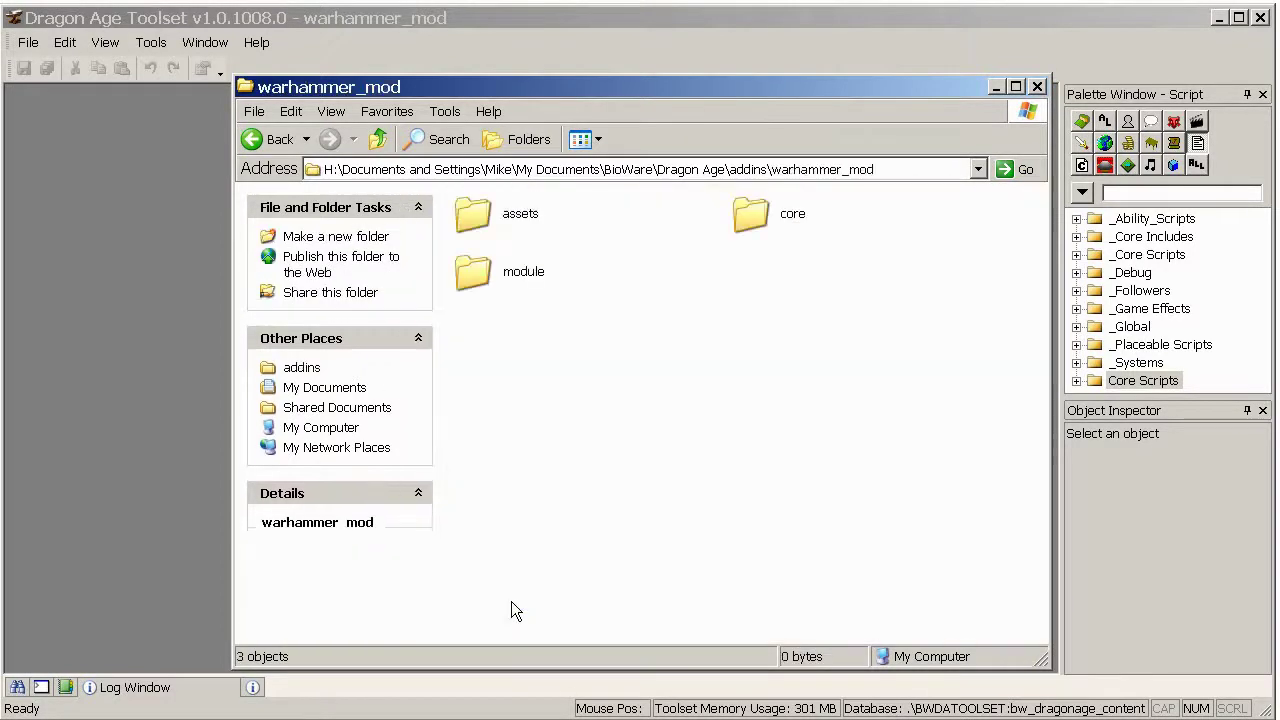
double_click(758, 210)
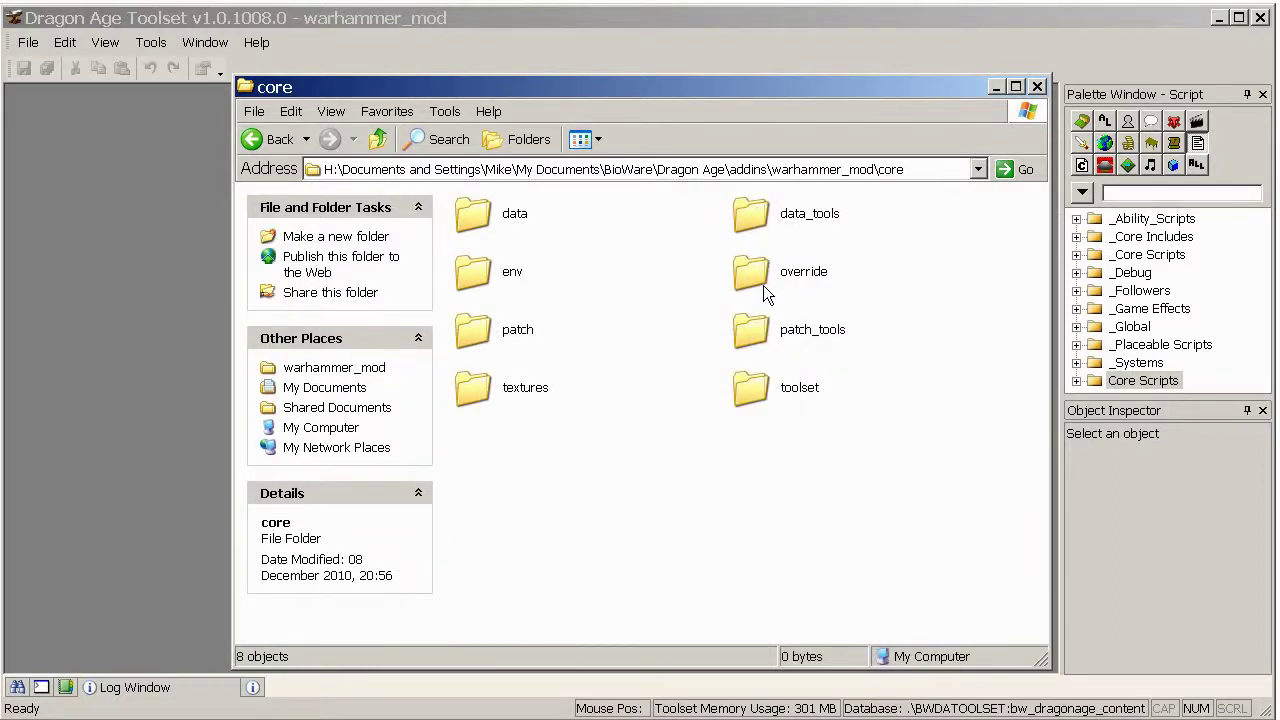
double_click(457, 210)
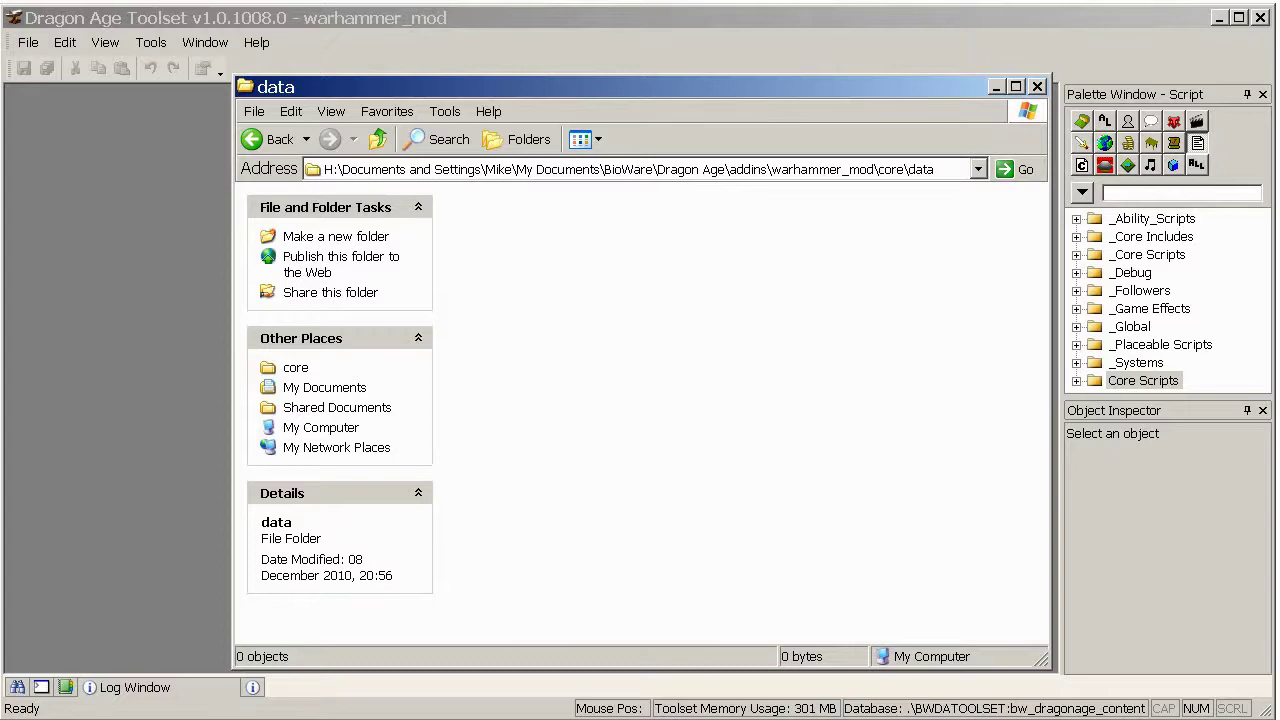
Copy the w_mce_whmike01a folder from Eshme export into the module's core\data folder
key(alt+Tab)
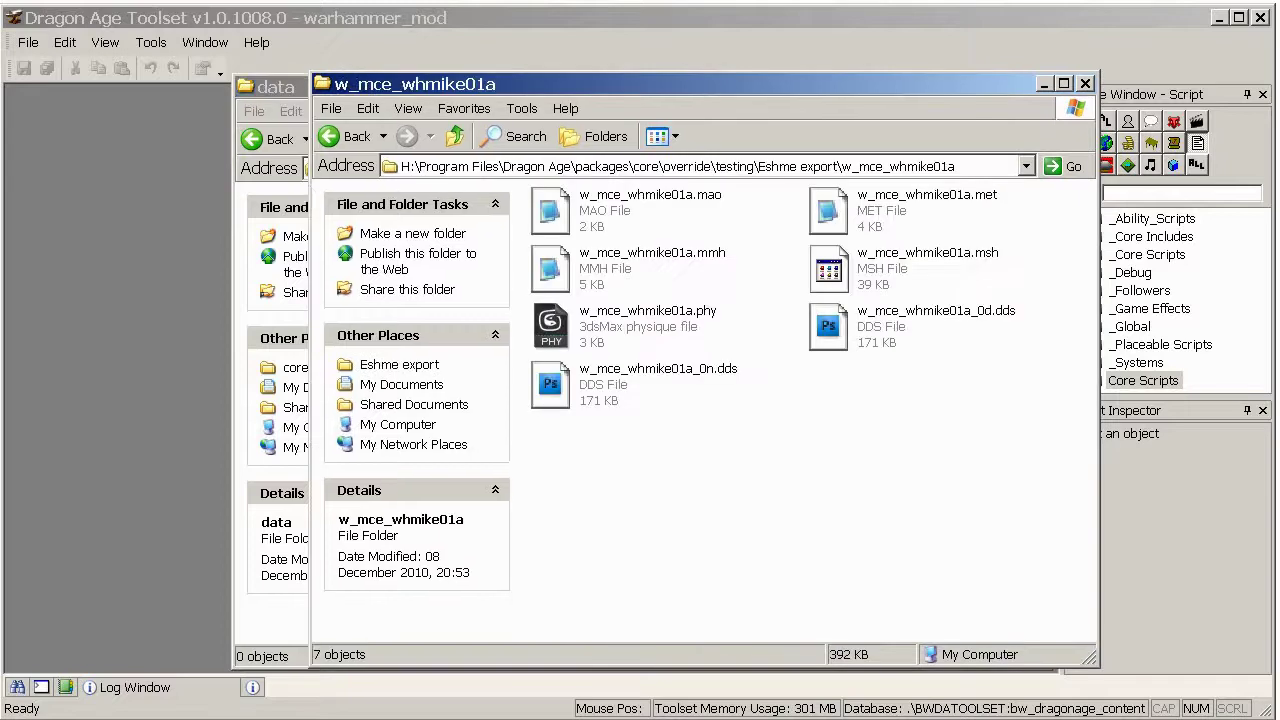
click(452, 138)
drag(621, 79, 831, 293)
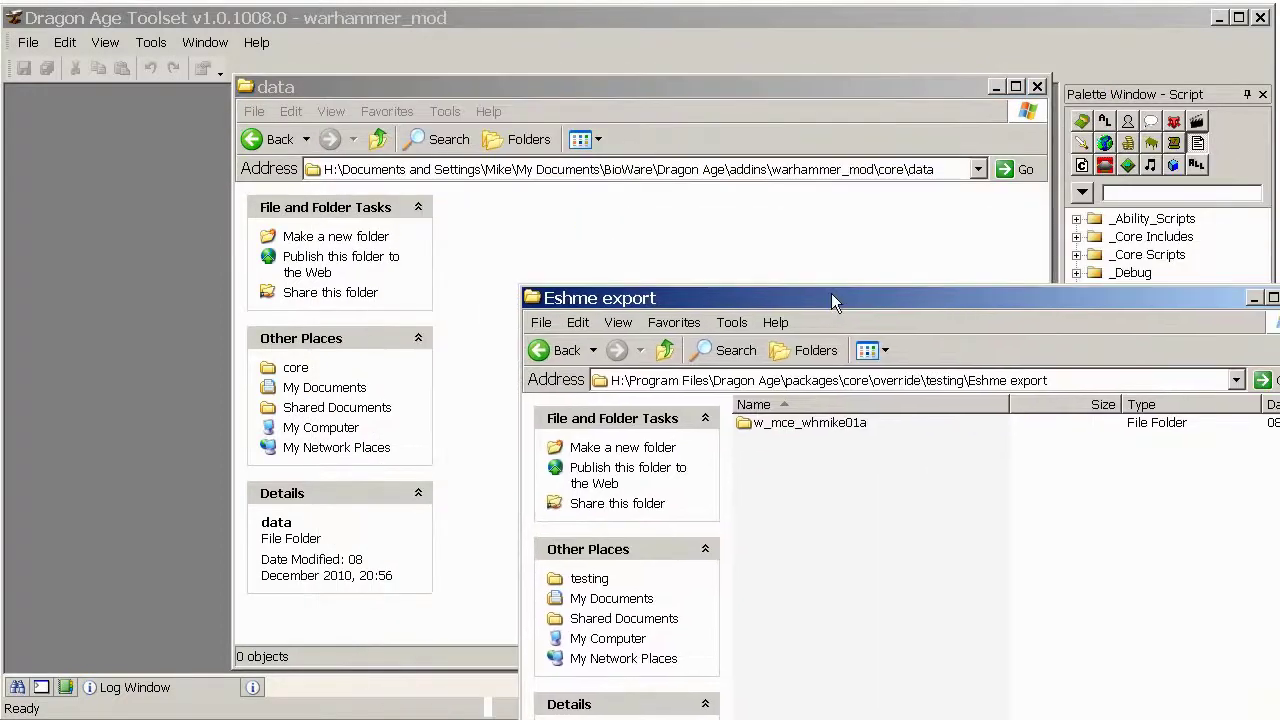
click(838, 424)
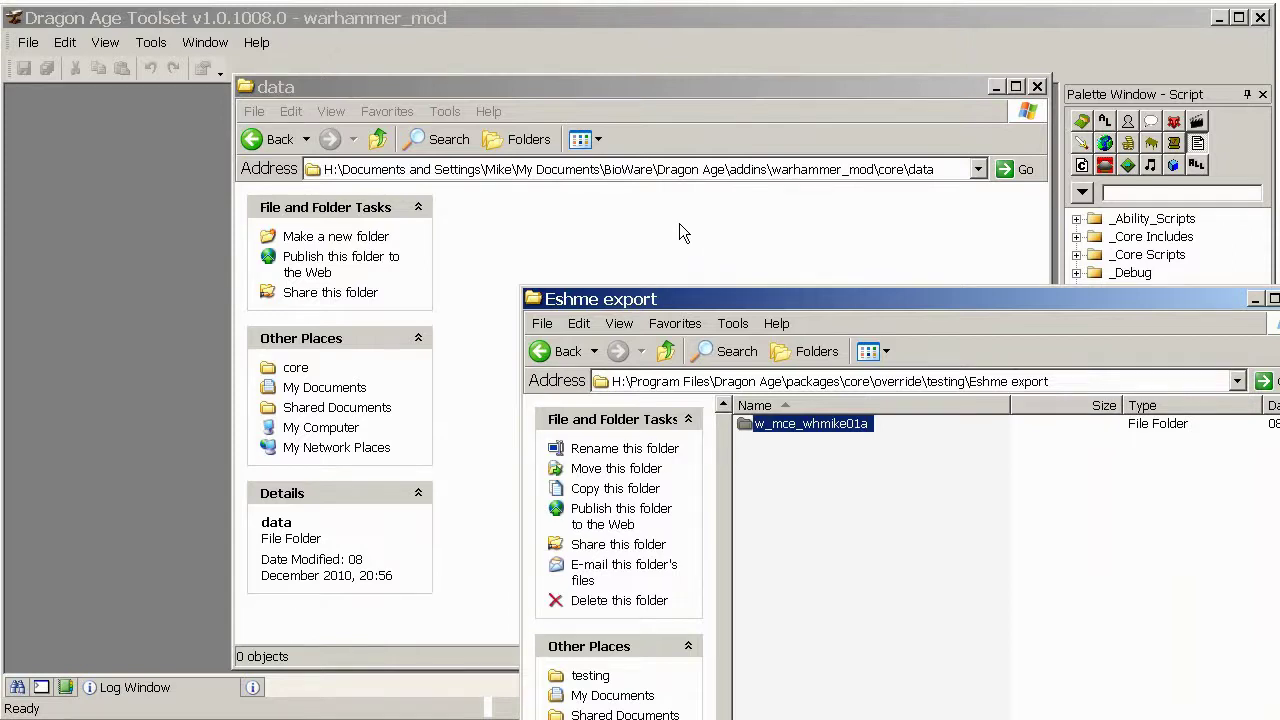
click(679, 233)
key(ctrl+v)
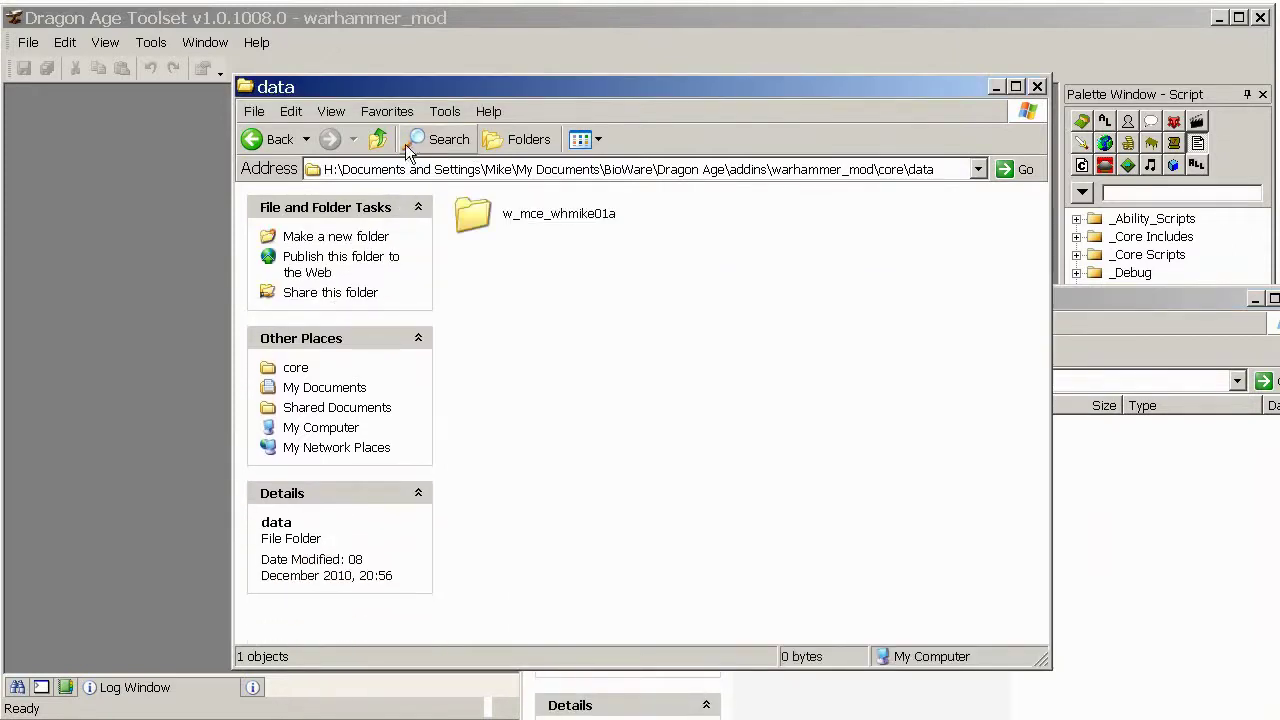
Close the Dragon Age Toolset and open the copied w_mce_whmike01a folder in core\data to view its files
click(380, 140)
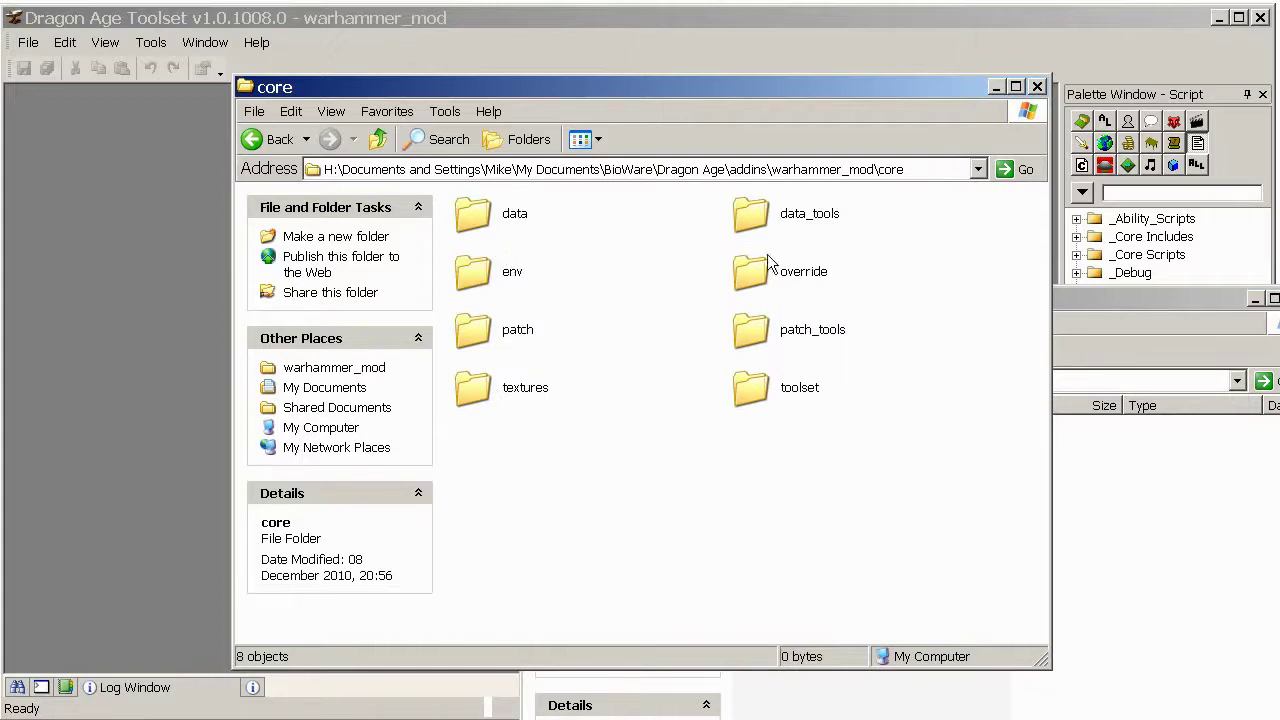
double_click(503, 218)
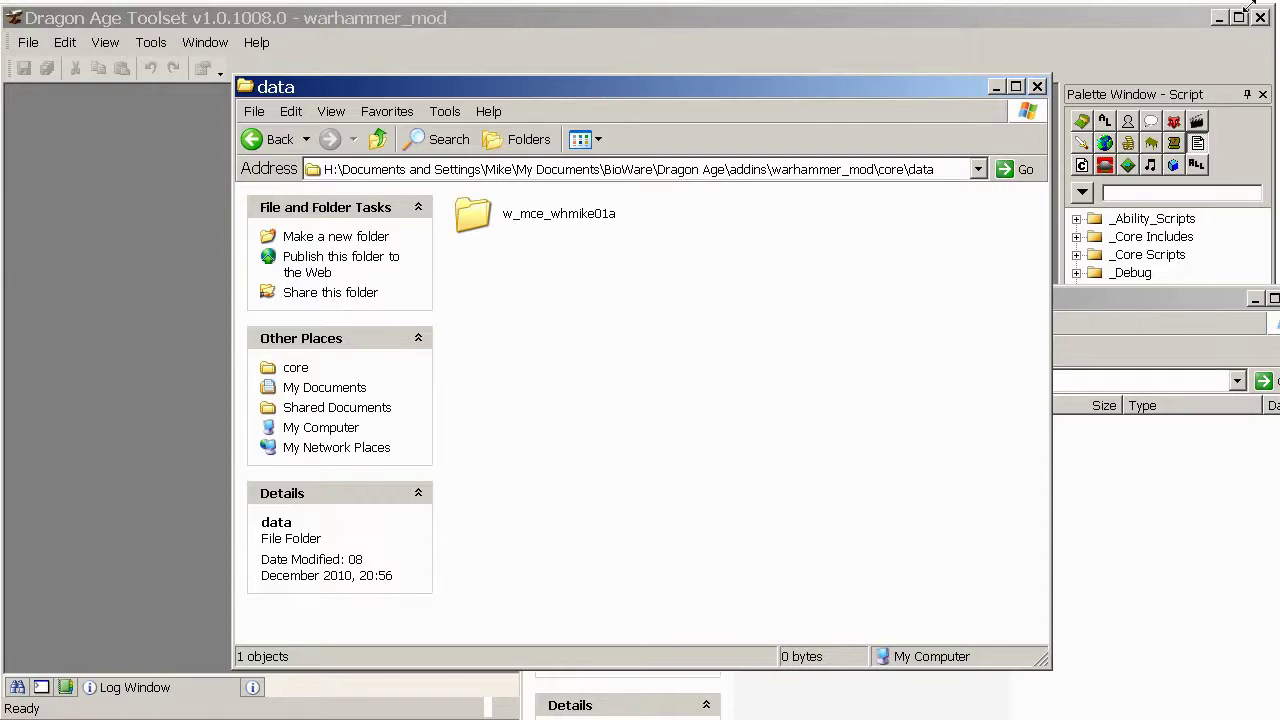
click(1258, 18)
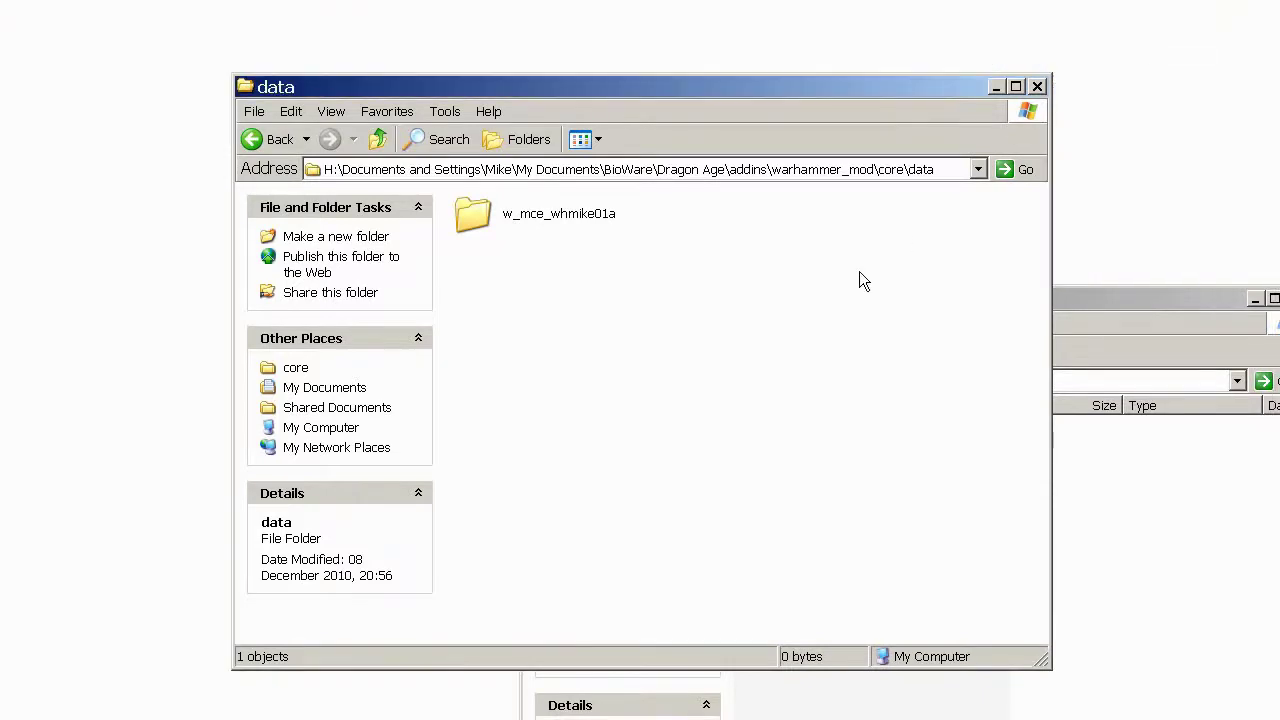
click(489, 222)
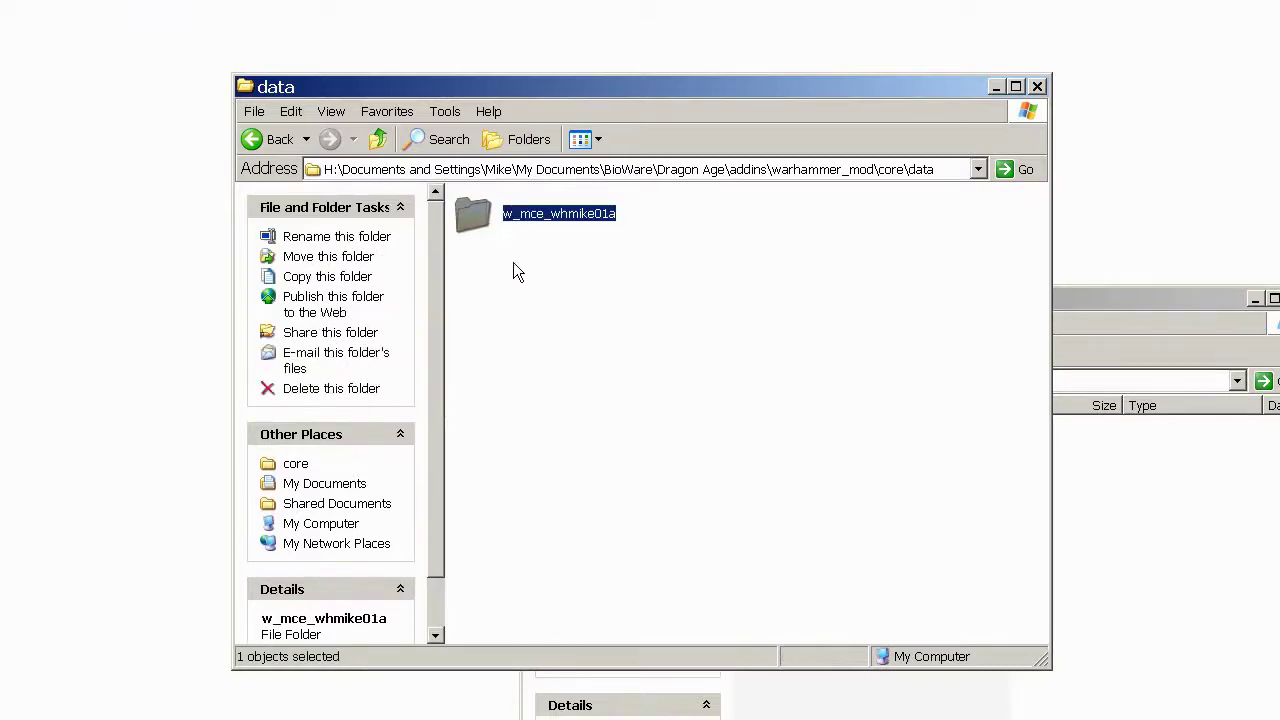
double_click(482, 217)
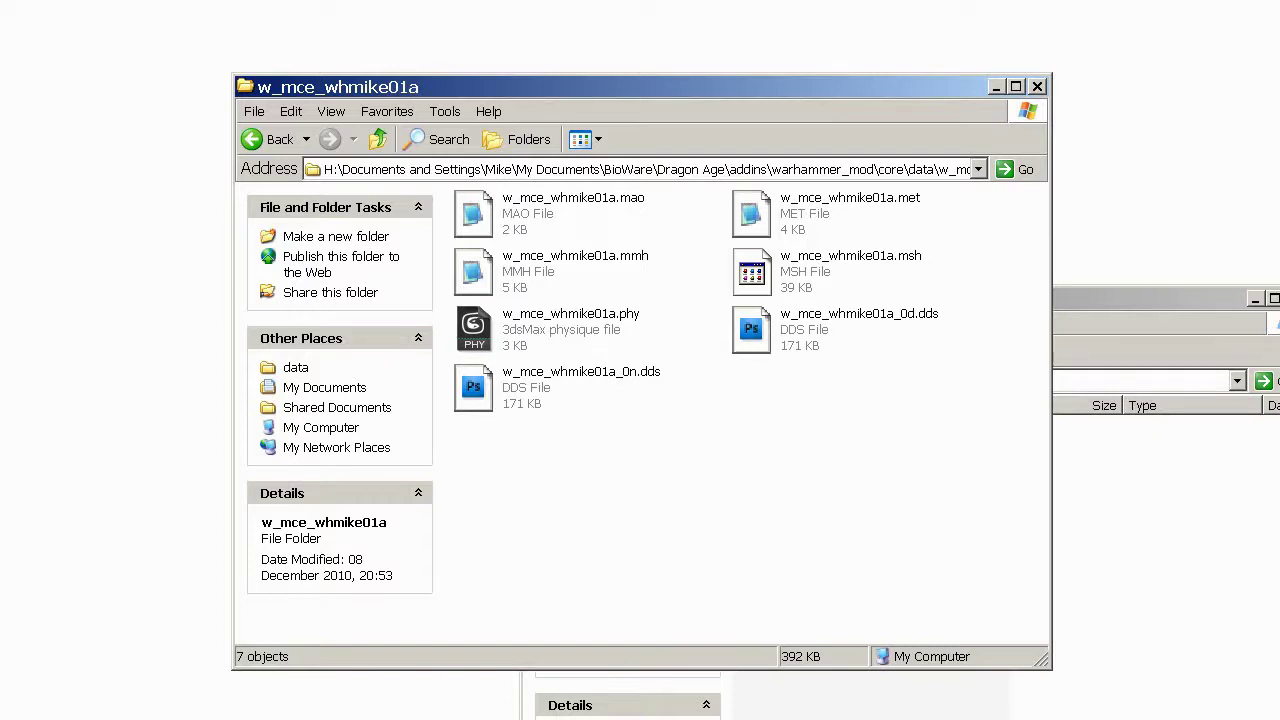
Open ItemVariations.xls from the 2DA\rules folder in Excel and go to the mace_variation sheet
key(alt+Tab)
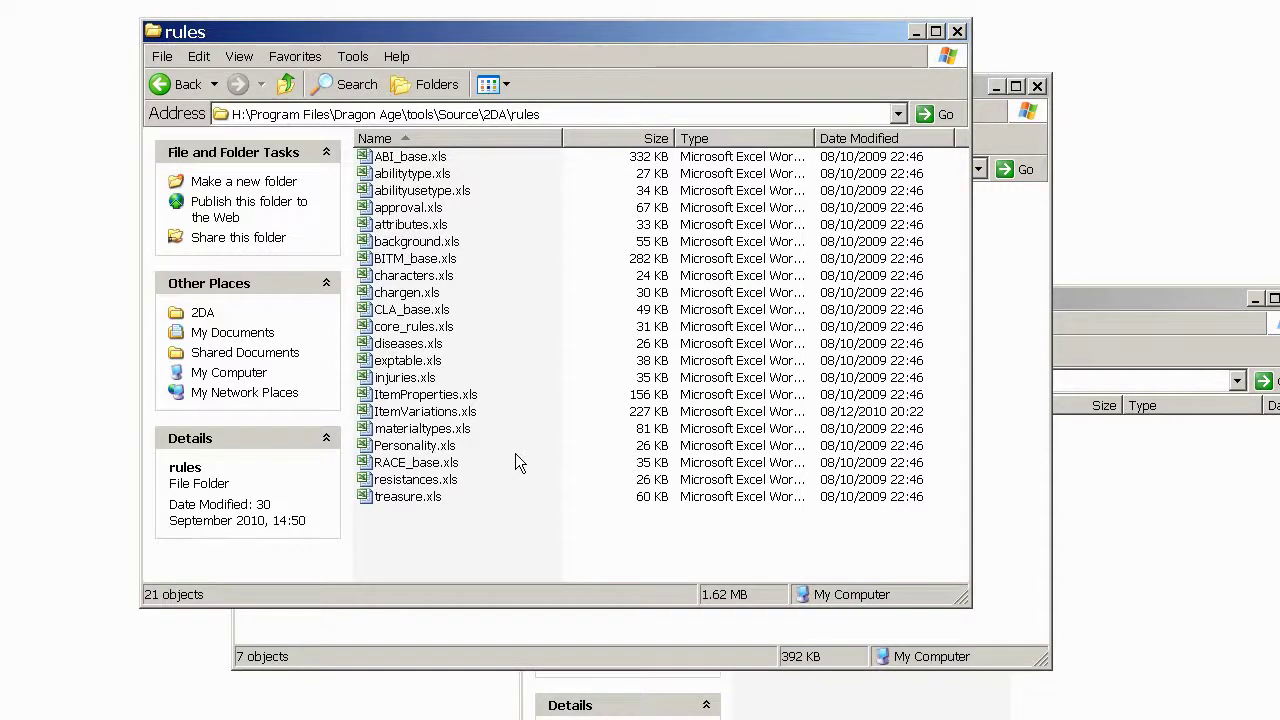
click(440, 411)
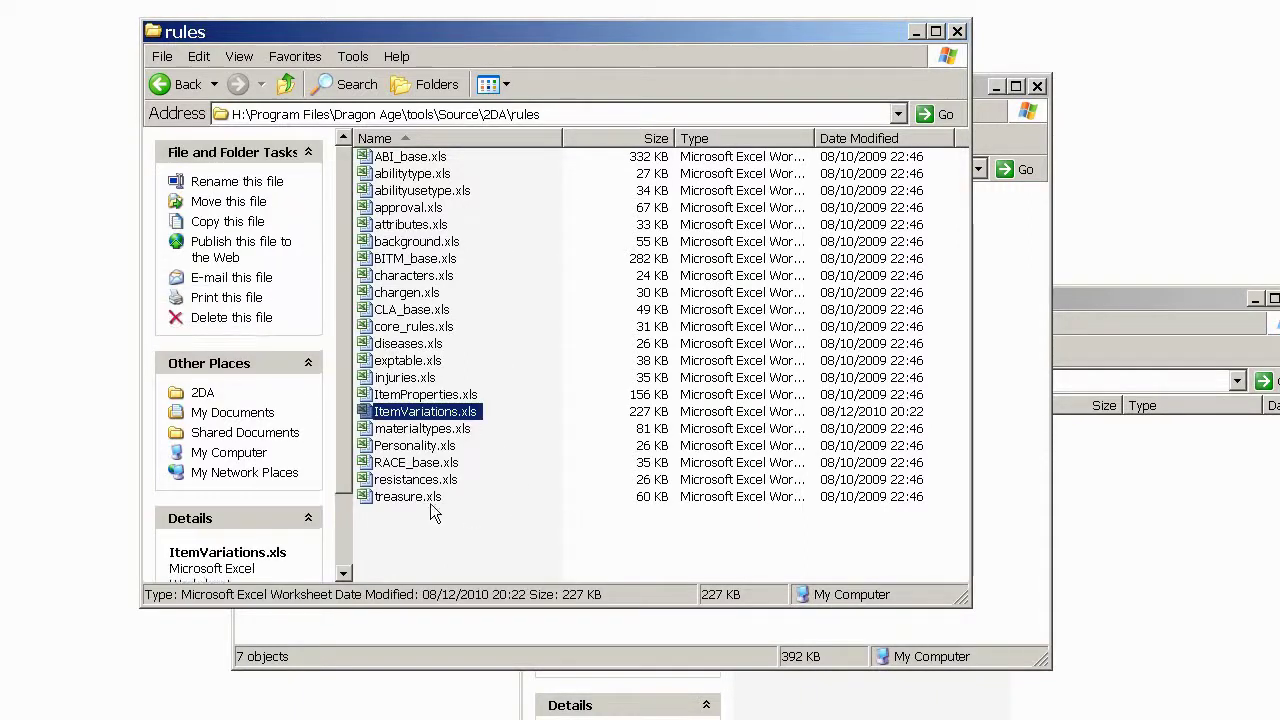
key(Return)
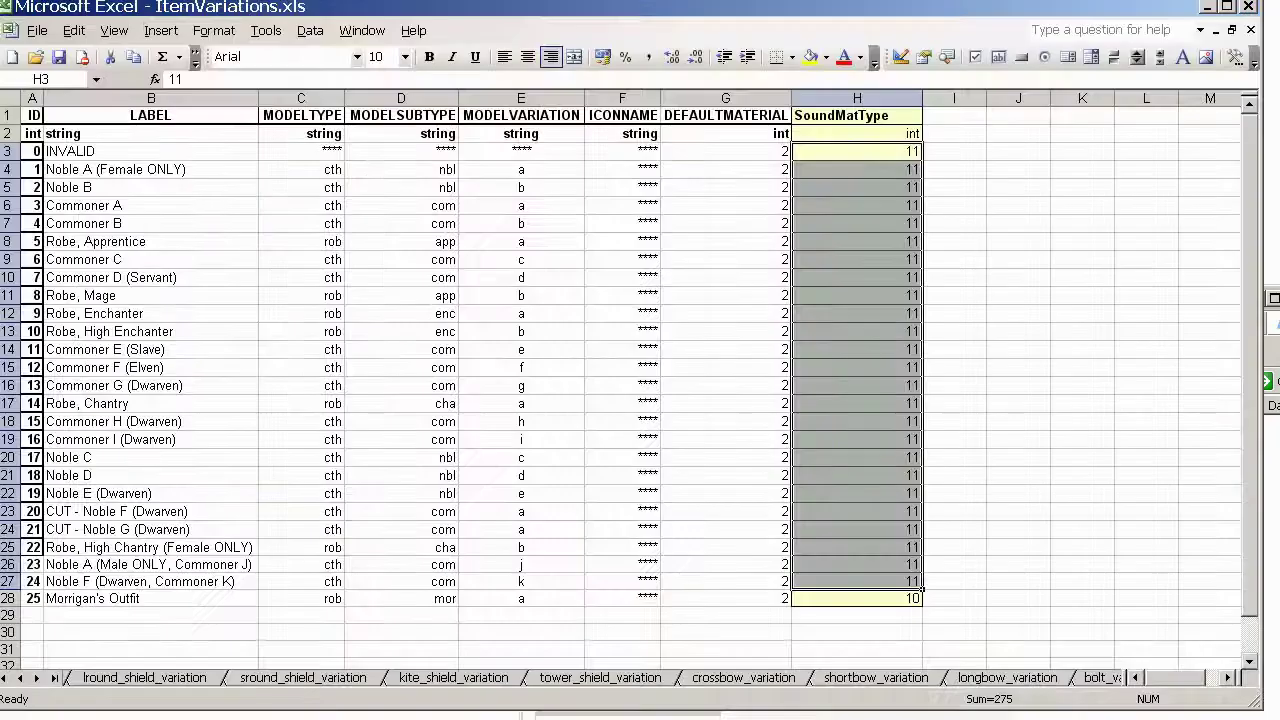
click(476, 328)
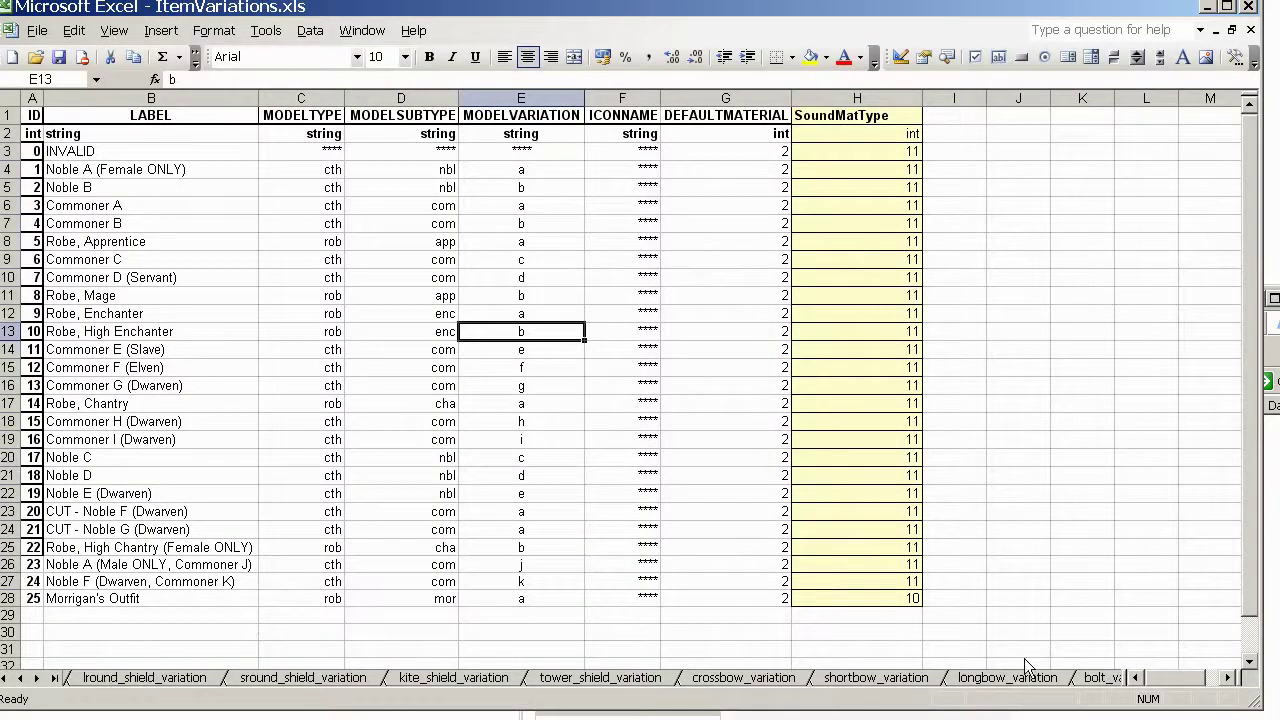
click(55, 678)
click(97, 682)
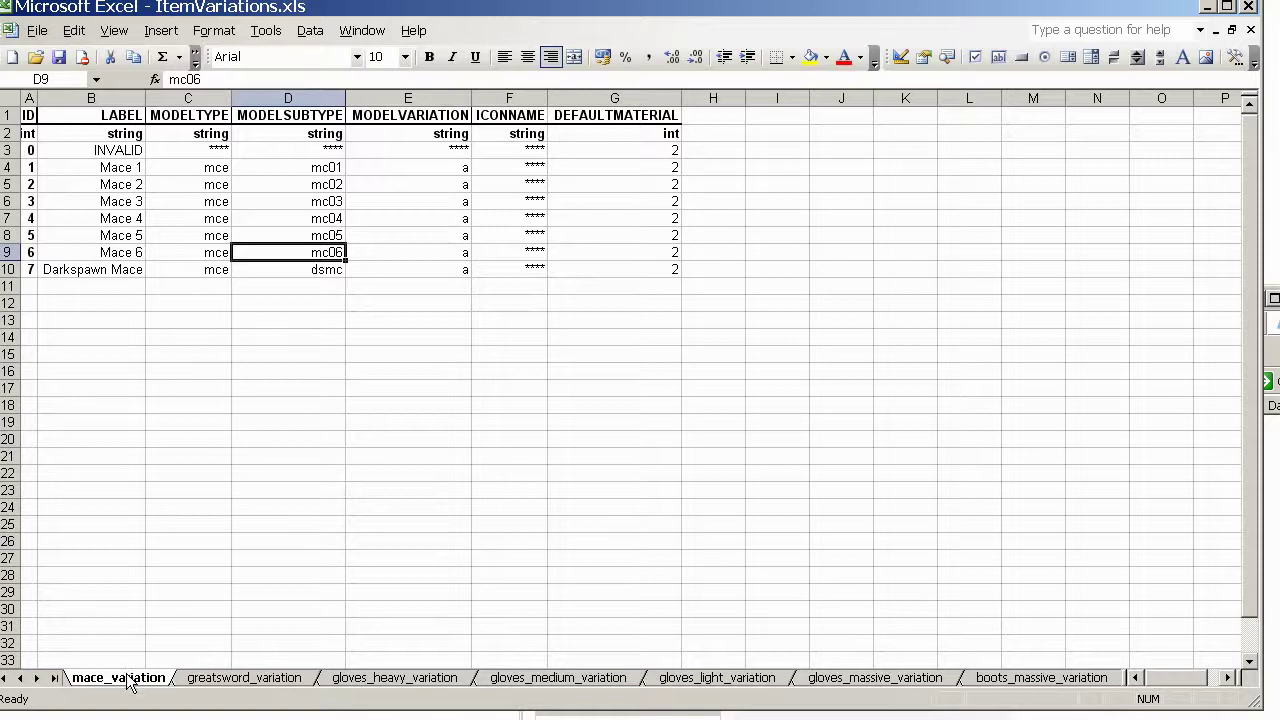
Copy the mace_variation sheet into a new workbook, keeping the original in ItemVariations.xls
right_click(129, 684)
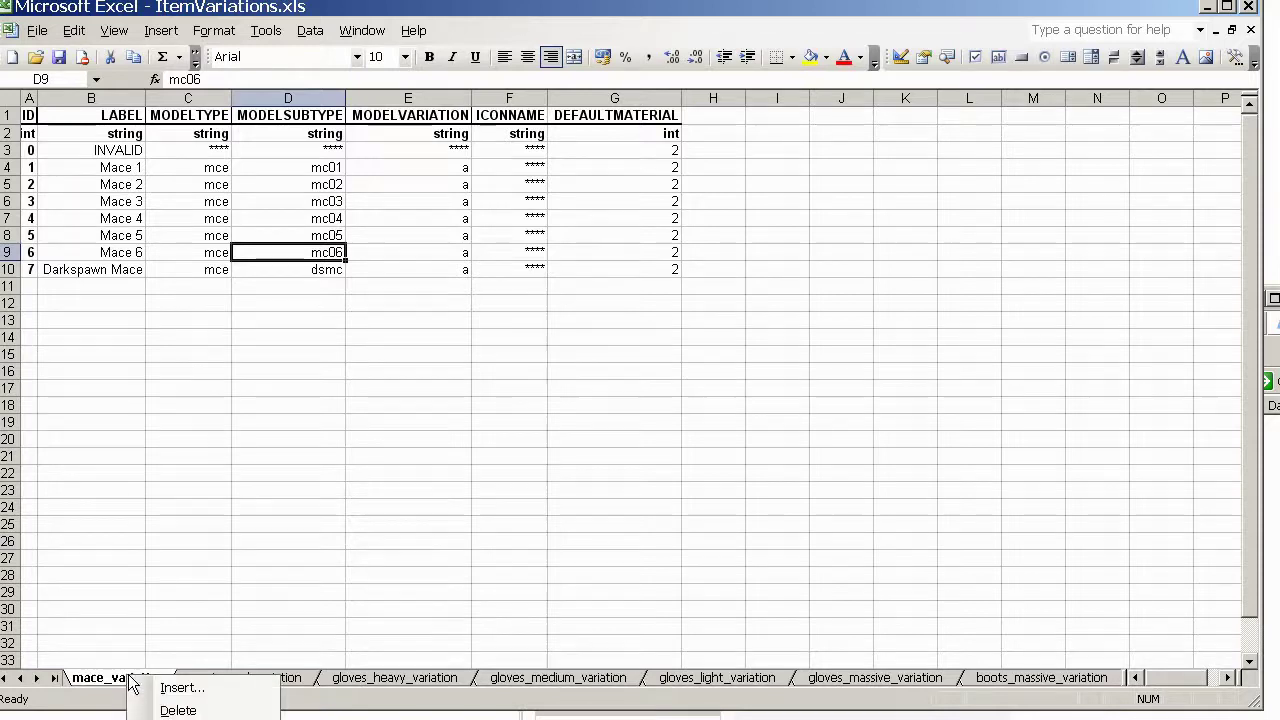
click(280, 439)
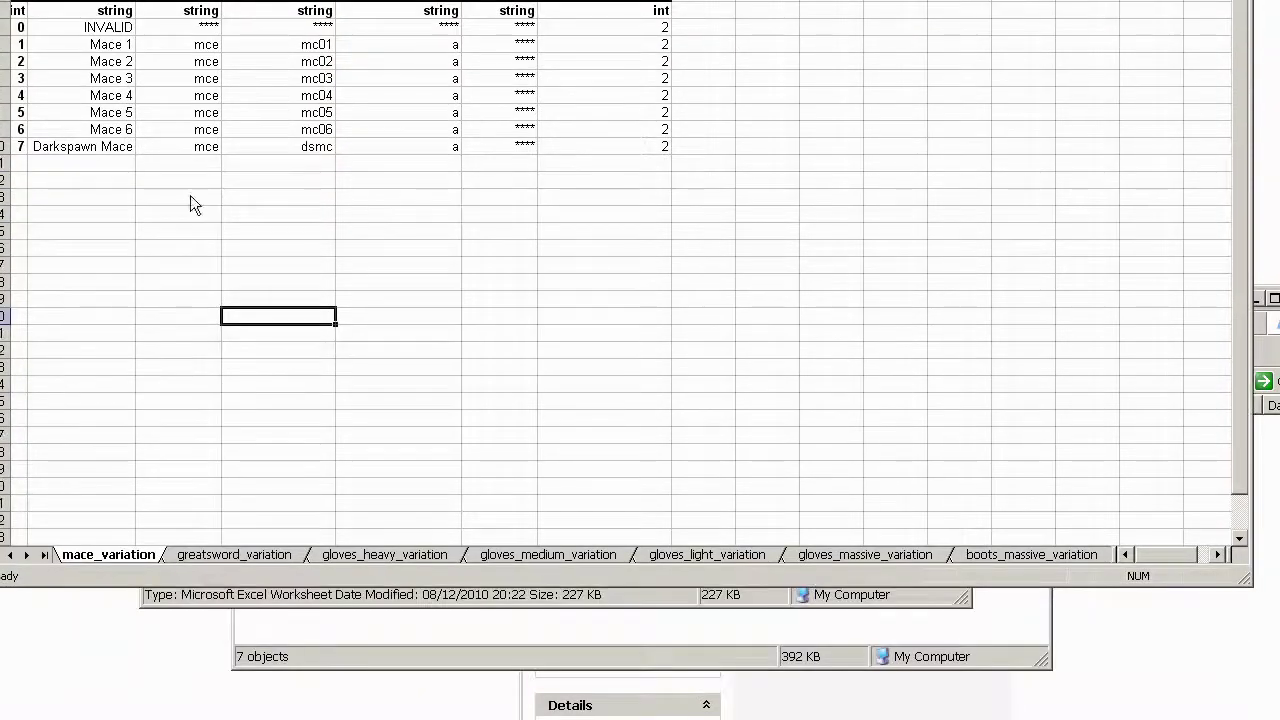
right_click(147, 560)
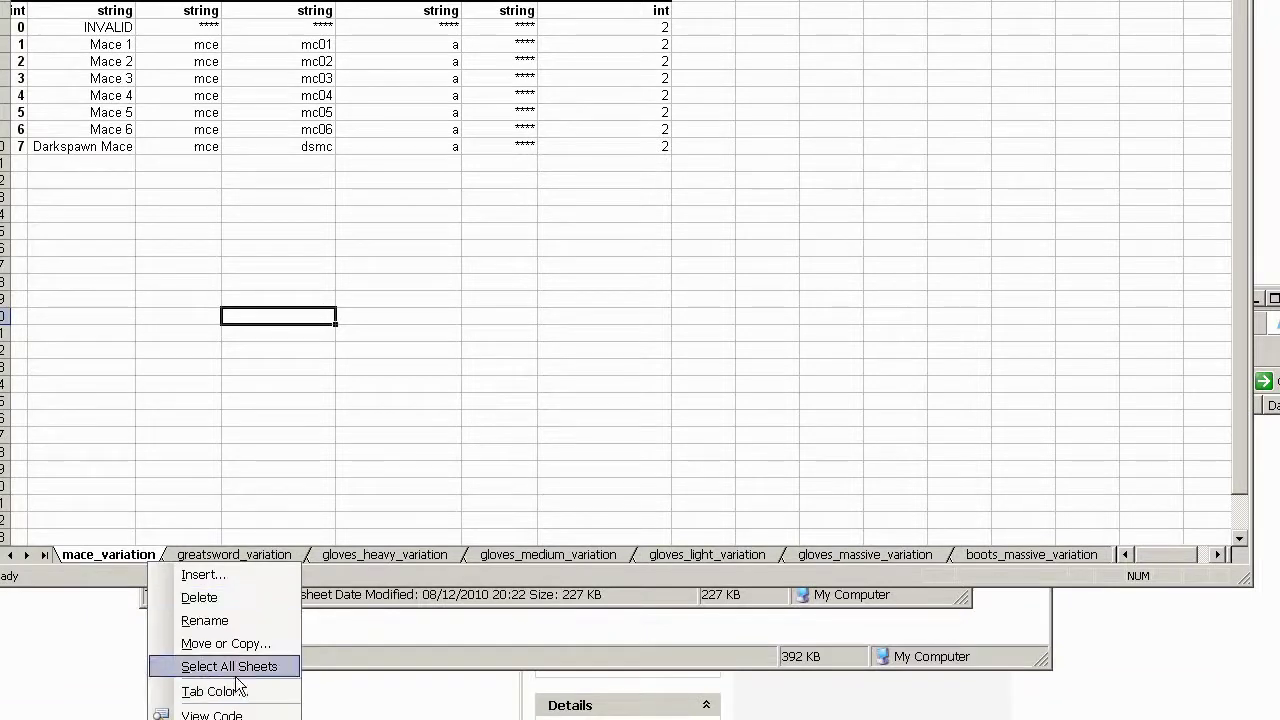
click(224, 643)
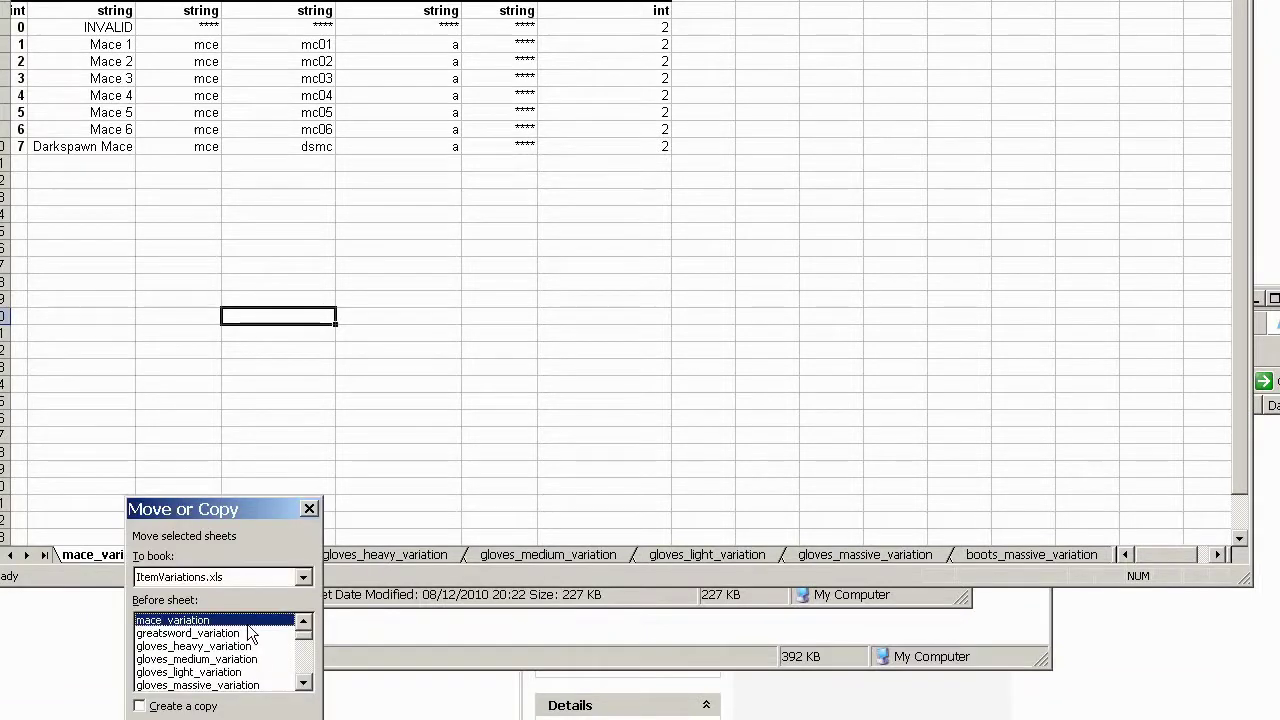
click(182, 706)
click(236, 575)
click(209, 591)
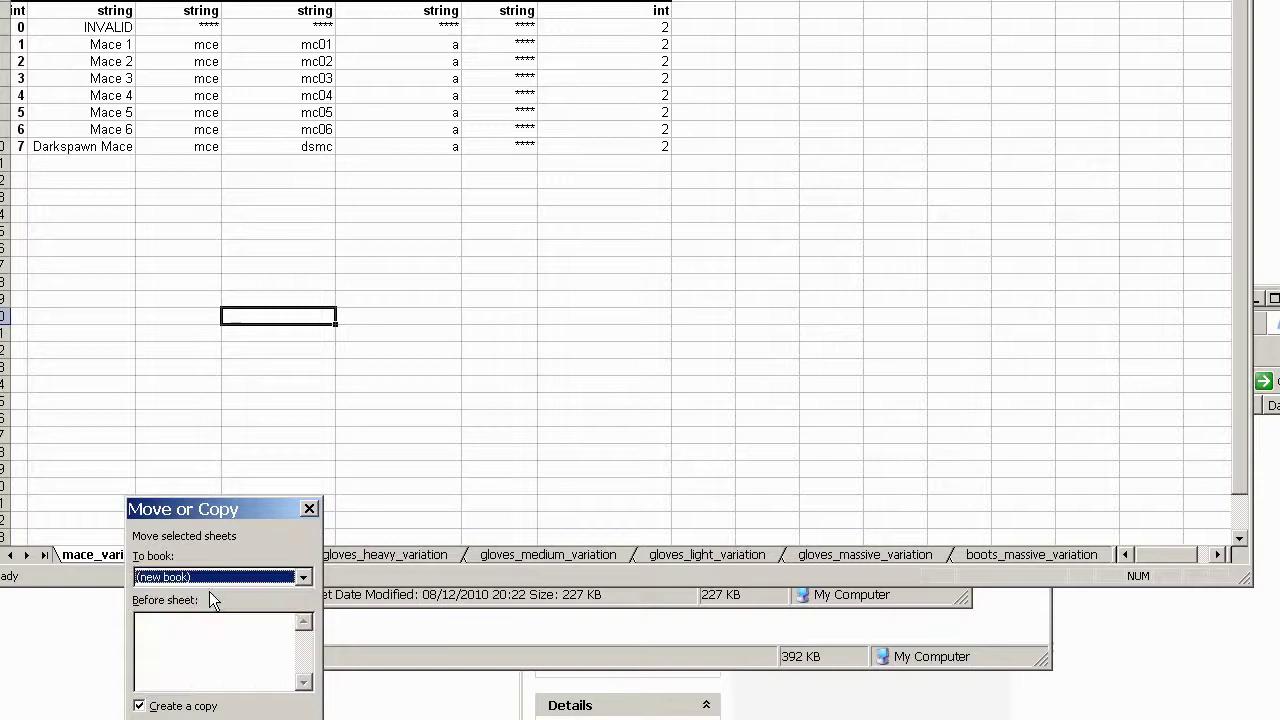
key(Return)
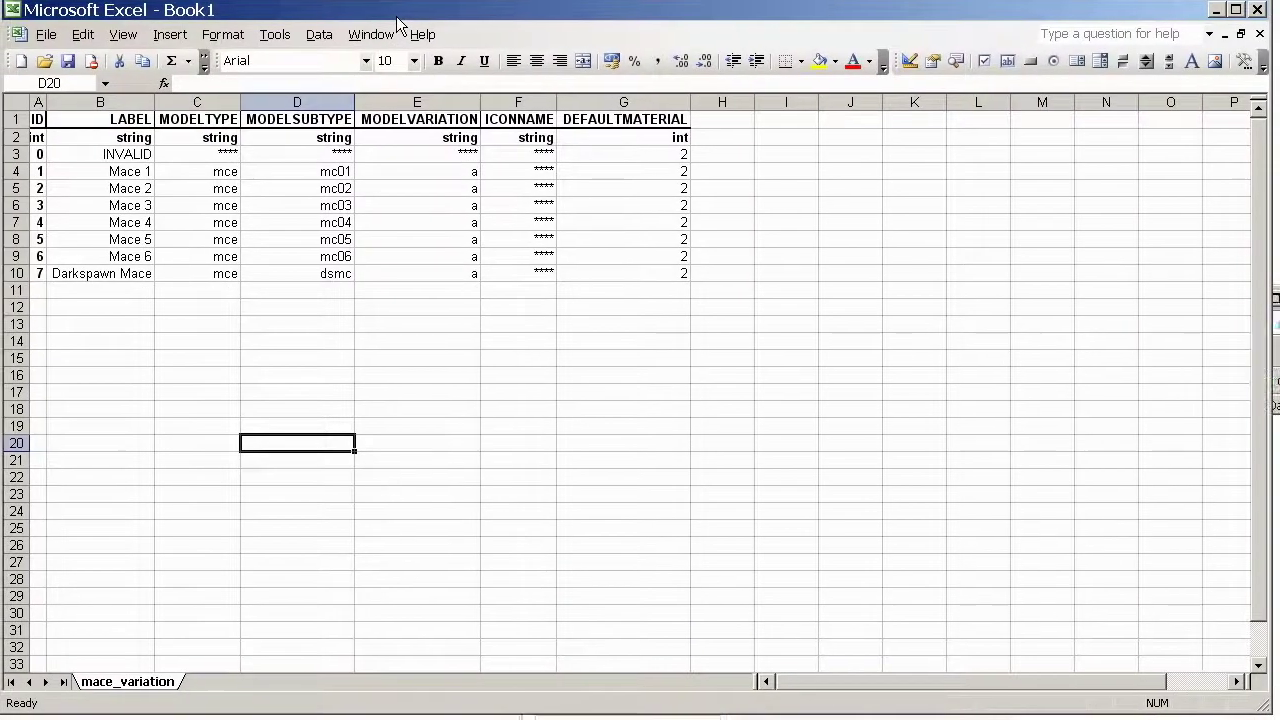
Rename the copied sheet in the new workbook as mace_variation_warhammer
click(300, 393)
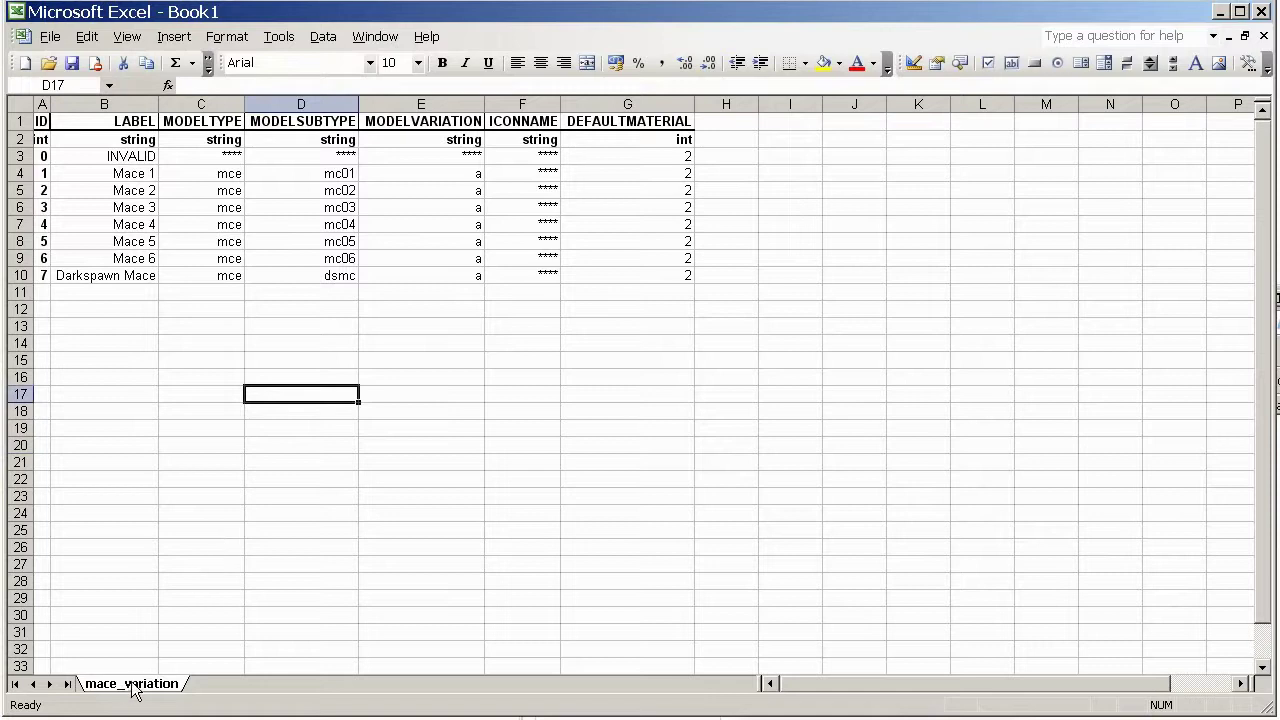
drag(148, 690, 180, 698)
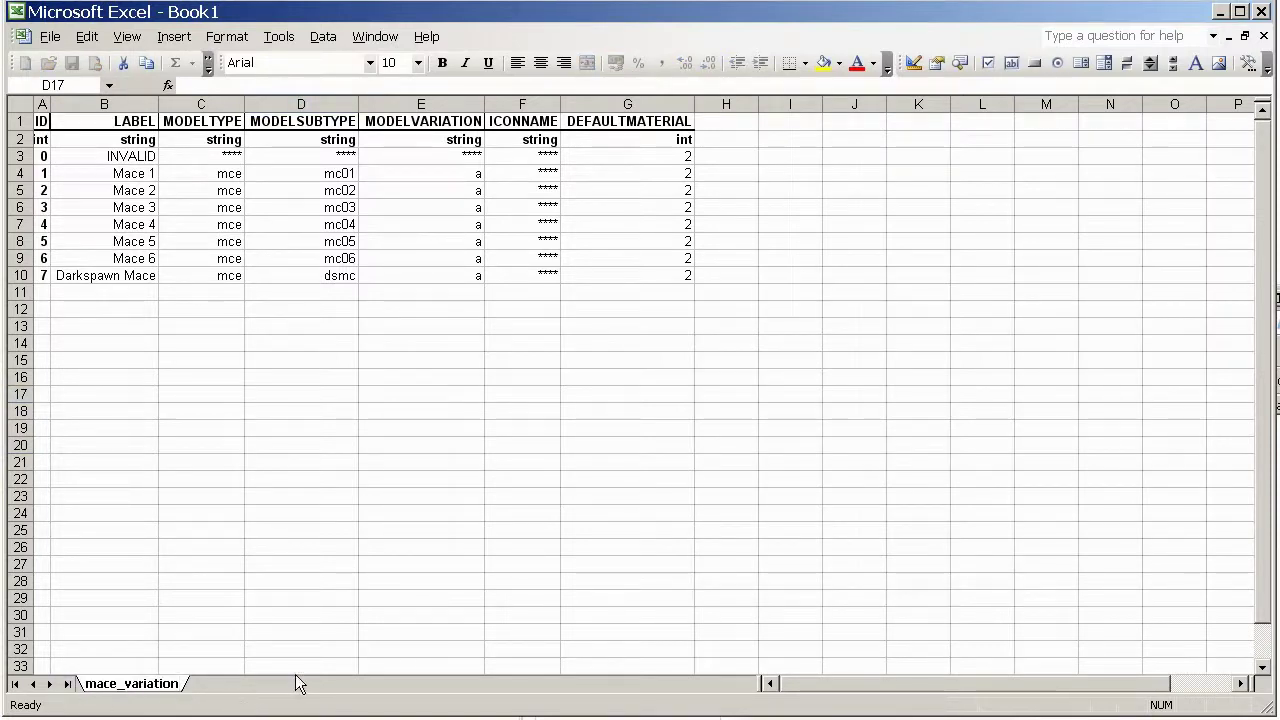
text(_)
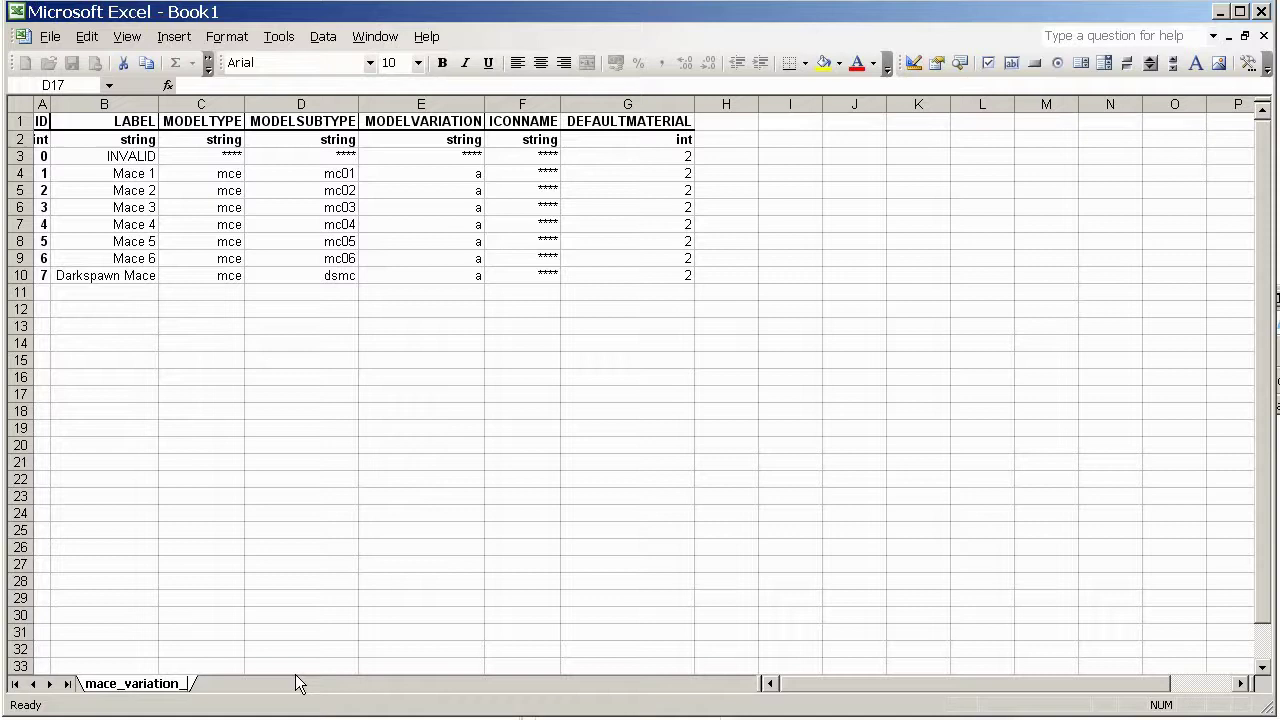
text(warhammer)
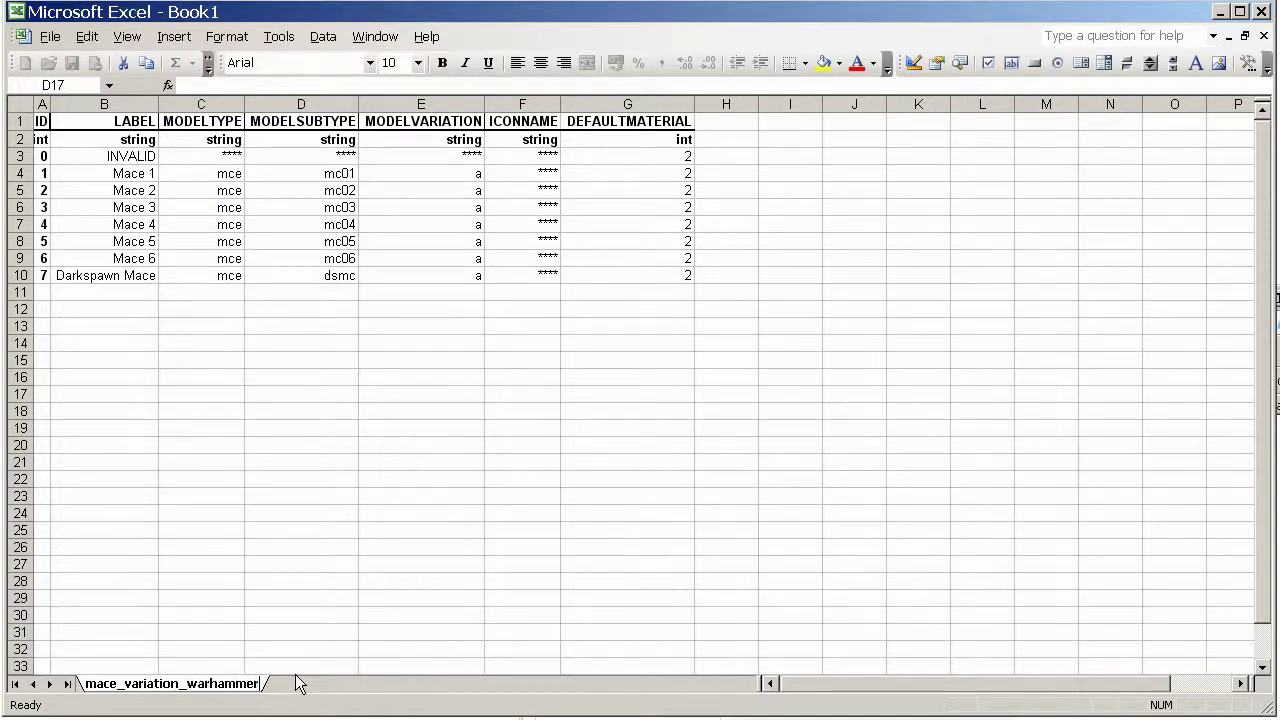
click(257, 517)
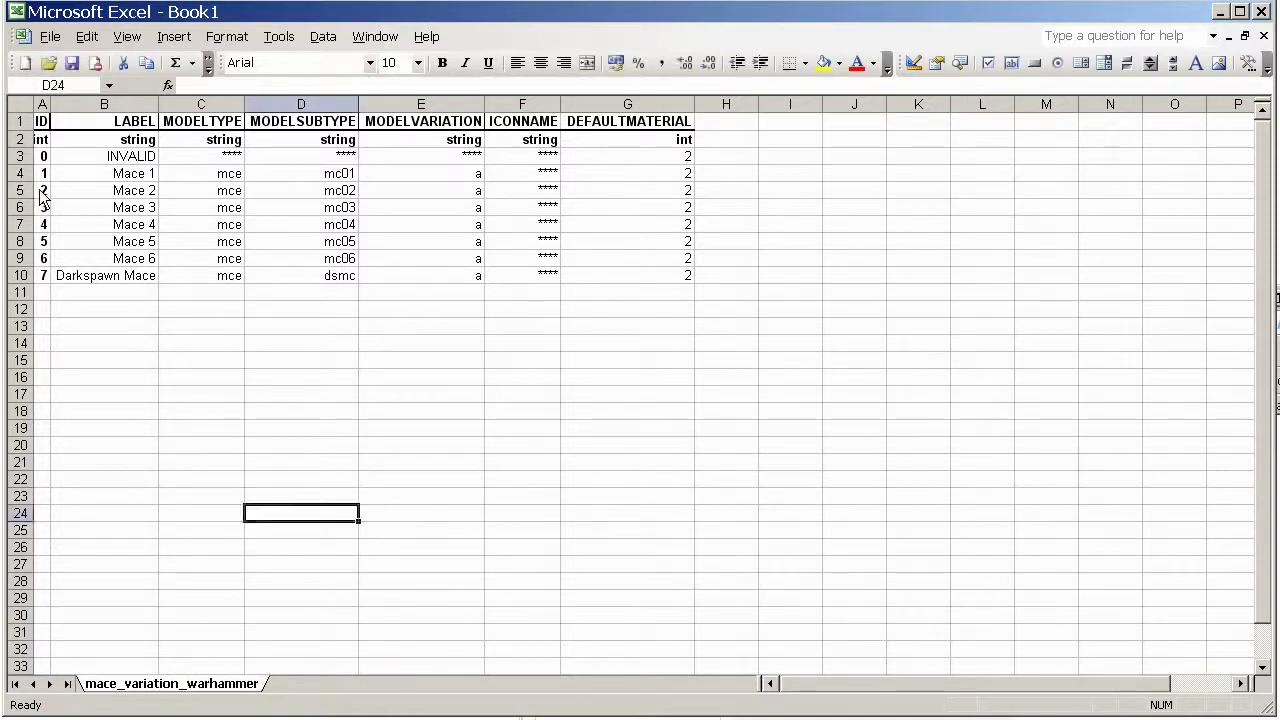
Delete the rows from Mace 2 to Darkspawn Mace and the INVALID row, keeping only the Mace 1 entry
drag(20, 196, 20, 278)
right_click(16, 282)
click(55, 411)
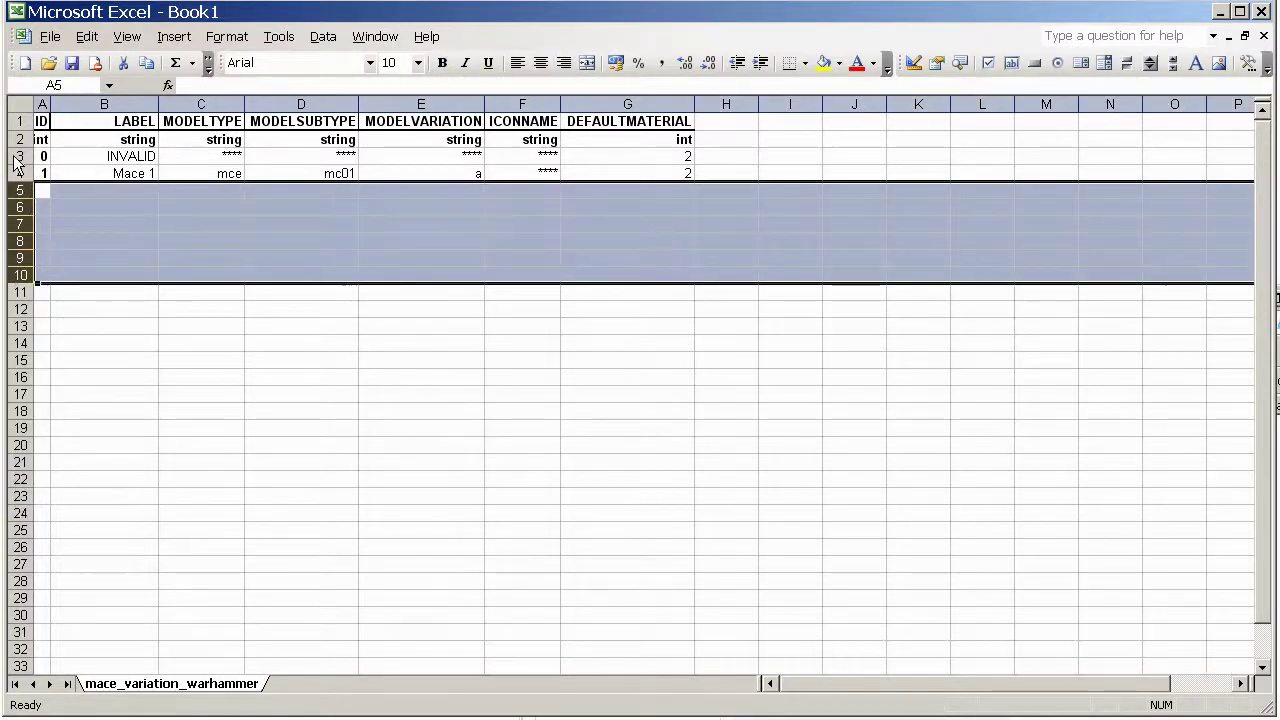
click(20, 156)
right_click(20, 156)
click(55, 285)
click(86, 207)
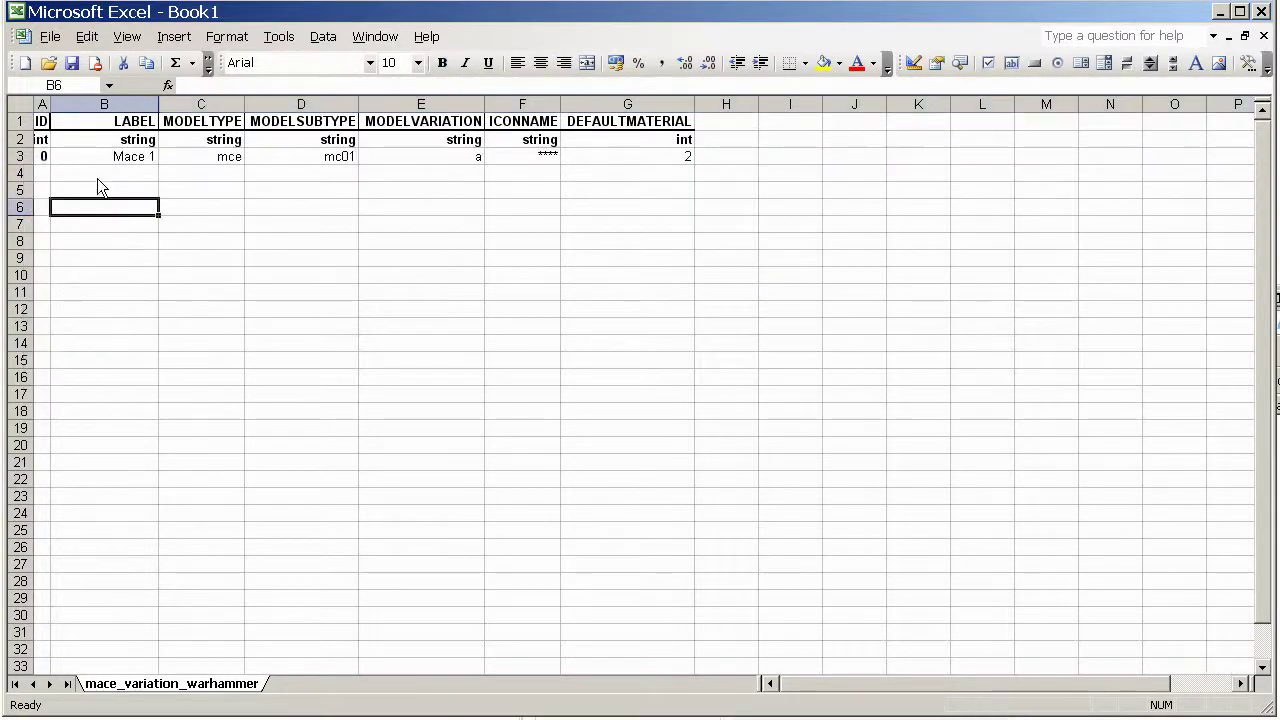
Switch to the DA Builder Wiki in Opera and check the mace_variation reservation on the Community Contest ID Ranges page
click(44, 157)
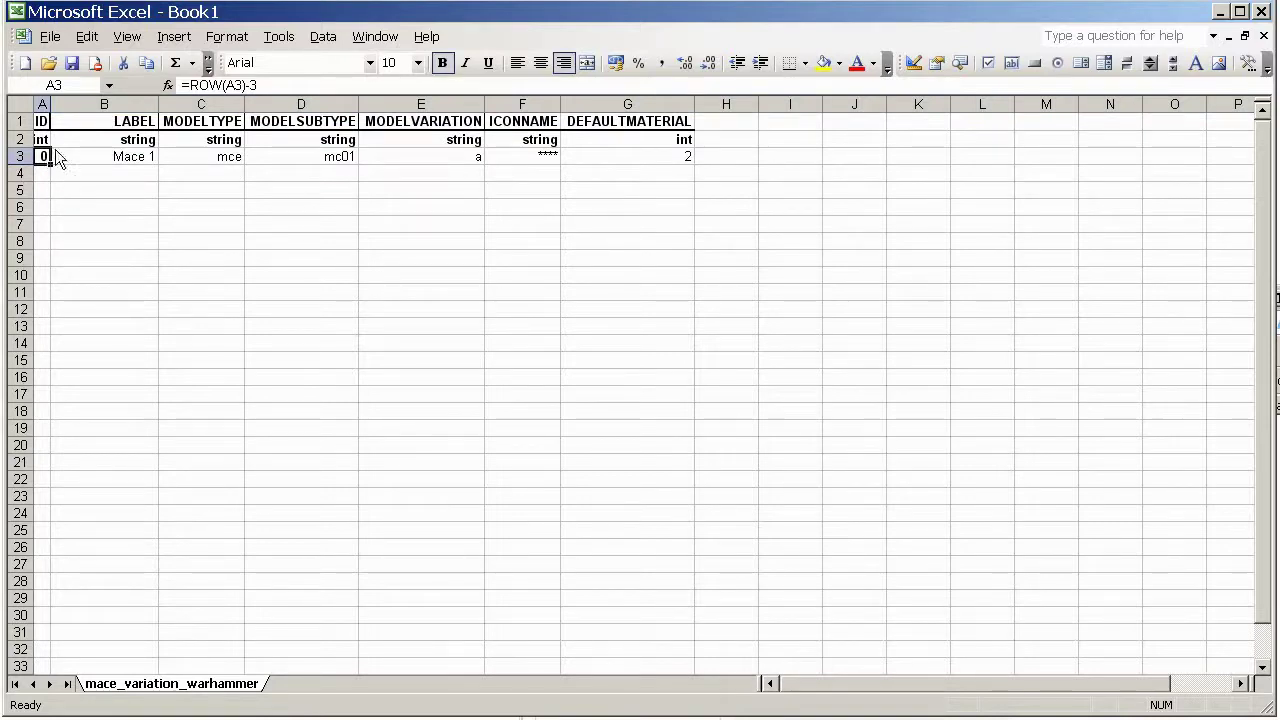
key(ctrl+c)
key(alt+Tab)
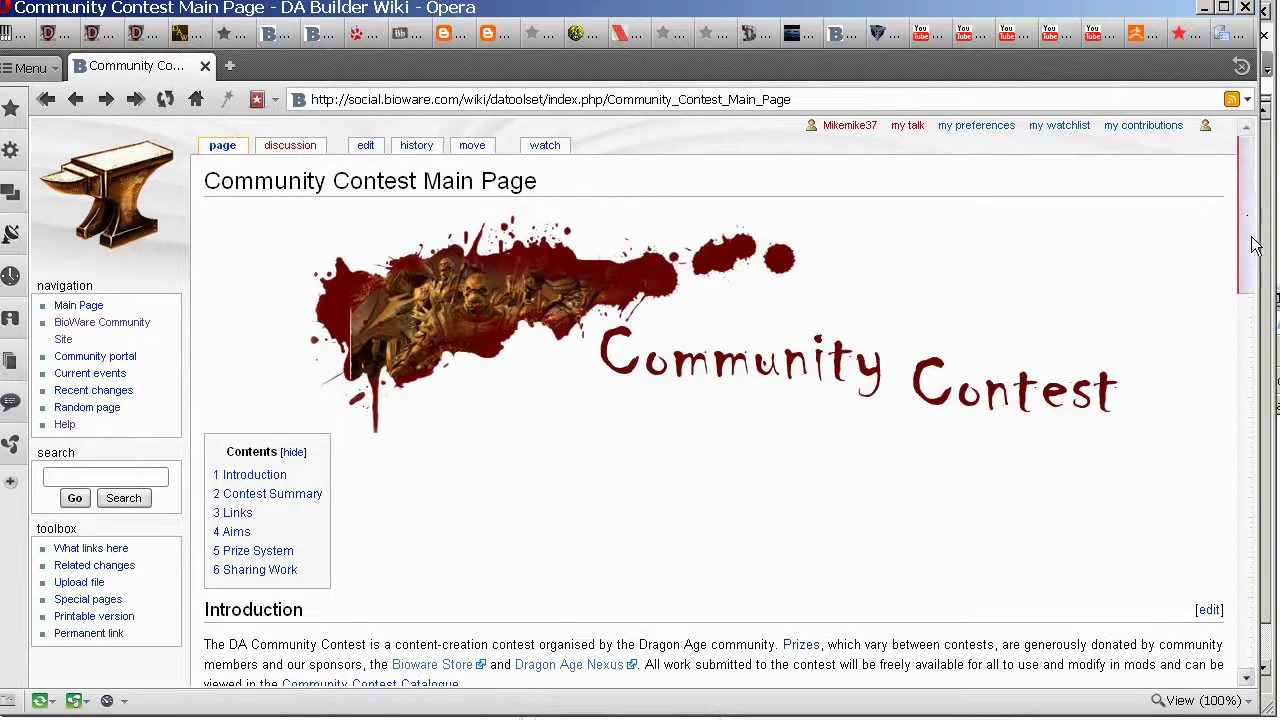
scroll(1254, 238, down, 10)
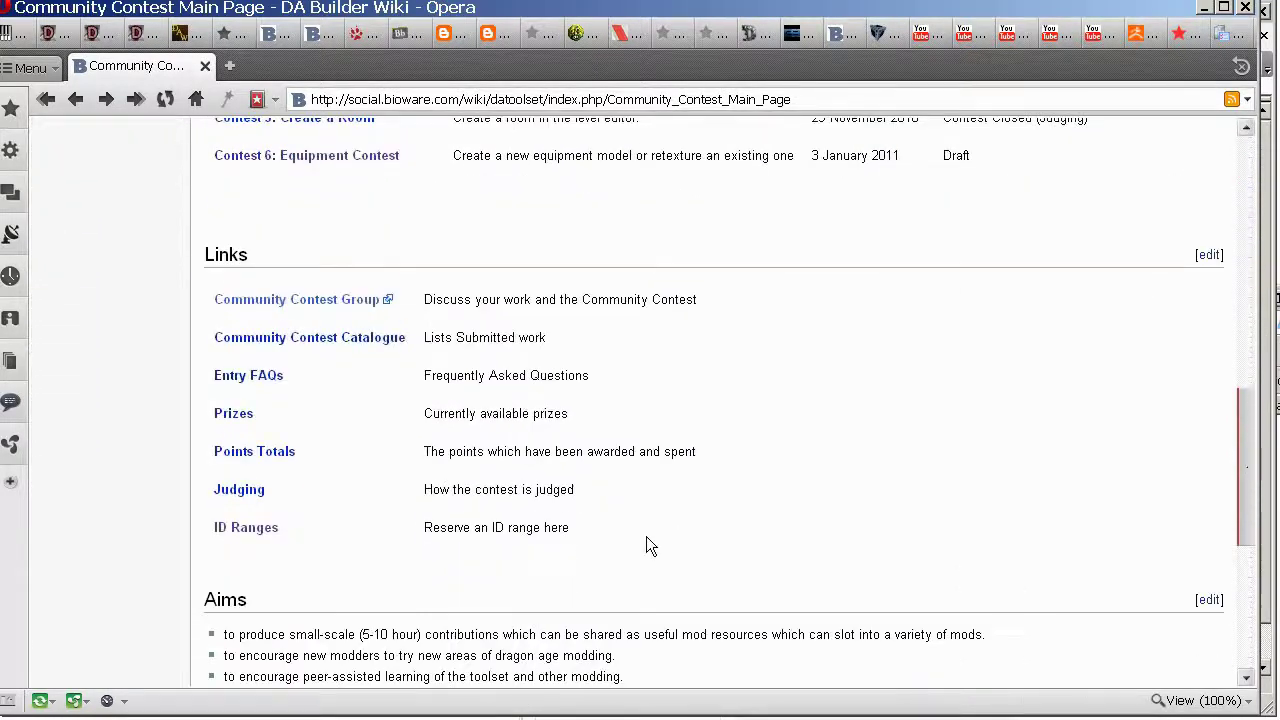
click(236, 529)
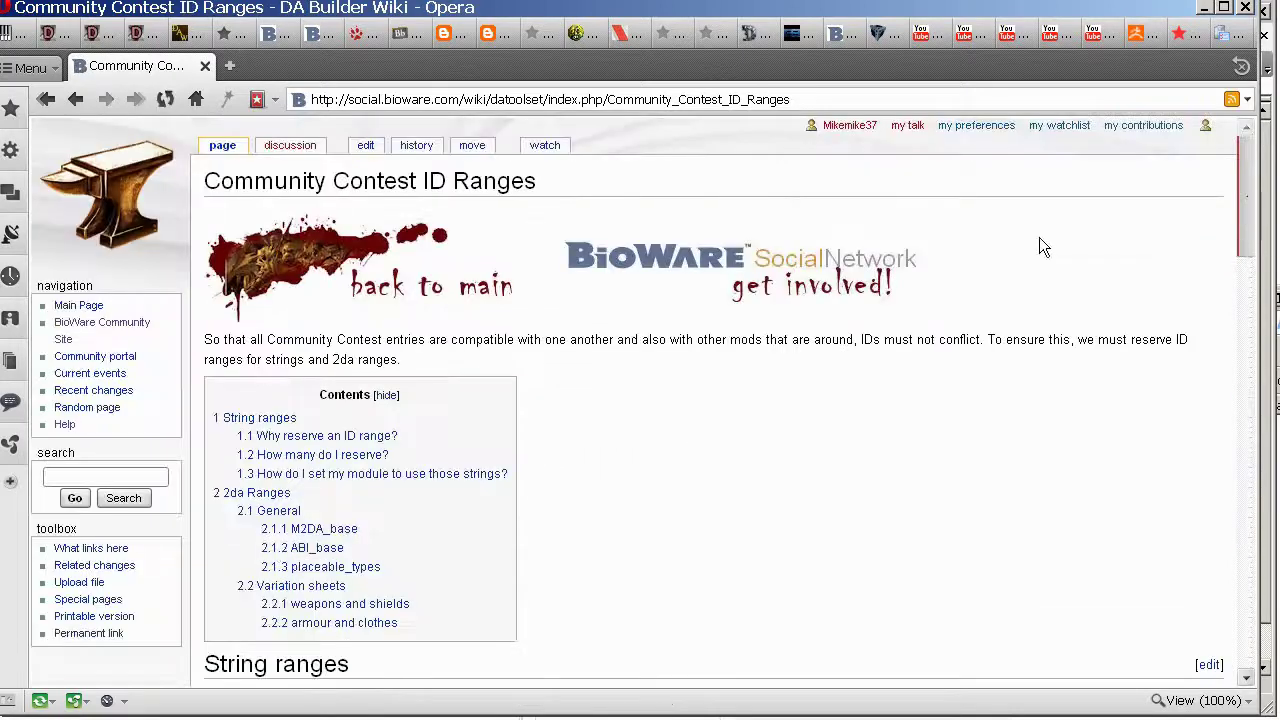
scroll(1039, 240, down, 10)
scroll(1150, 556, down, 5)
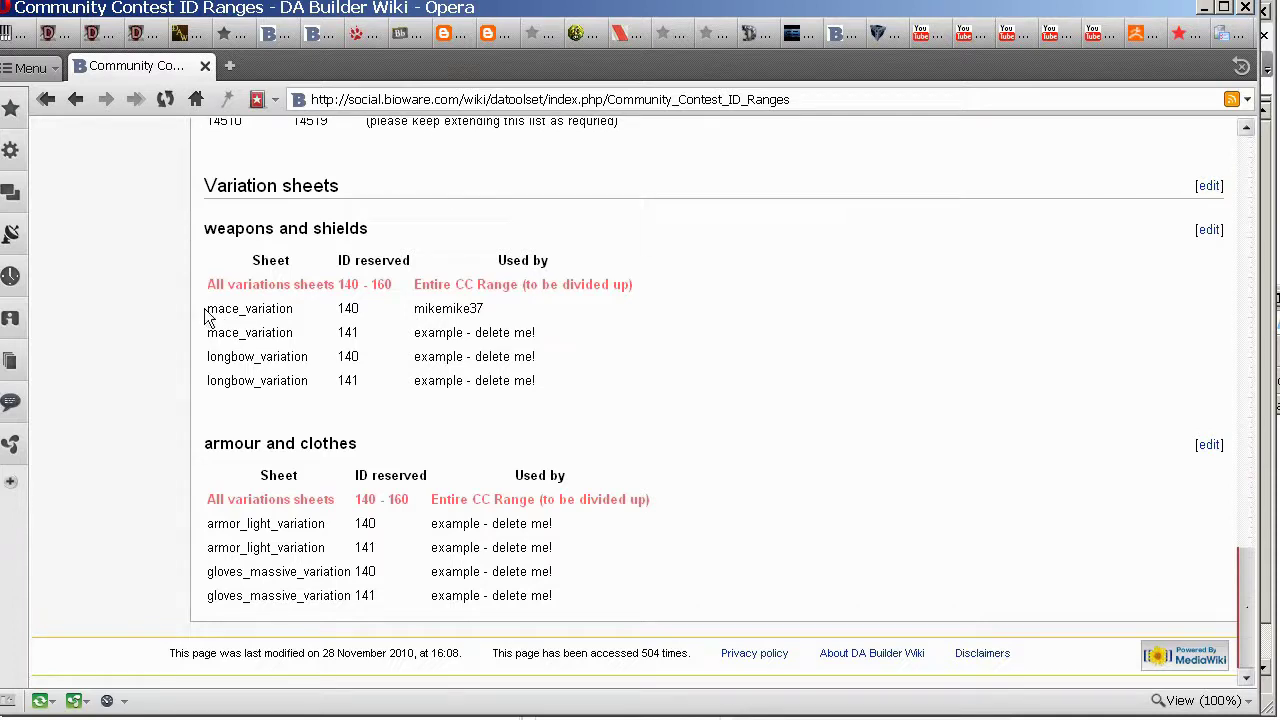
drag(208, 312, 516, 314)
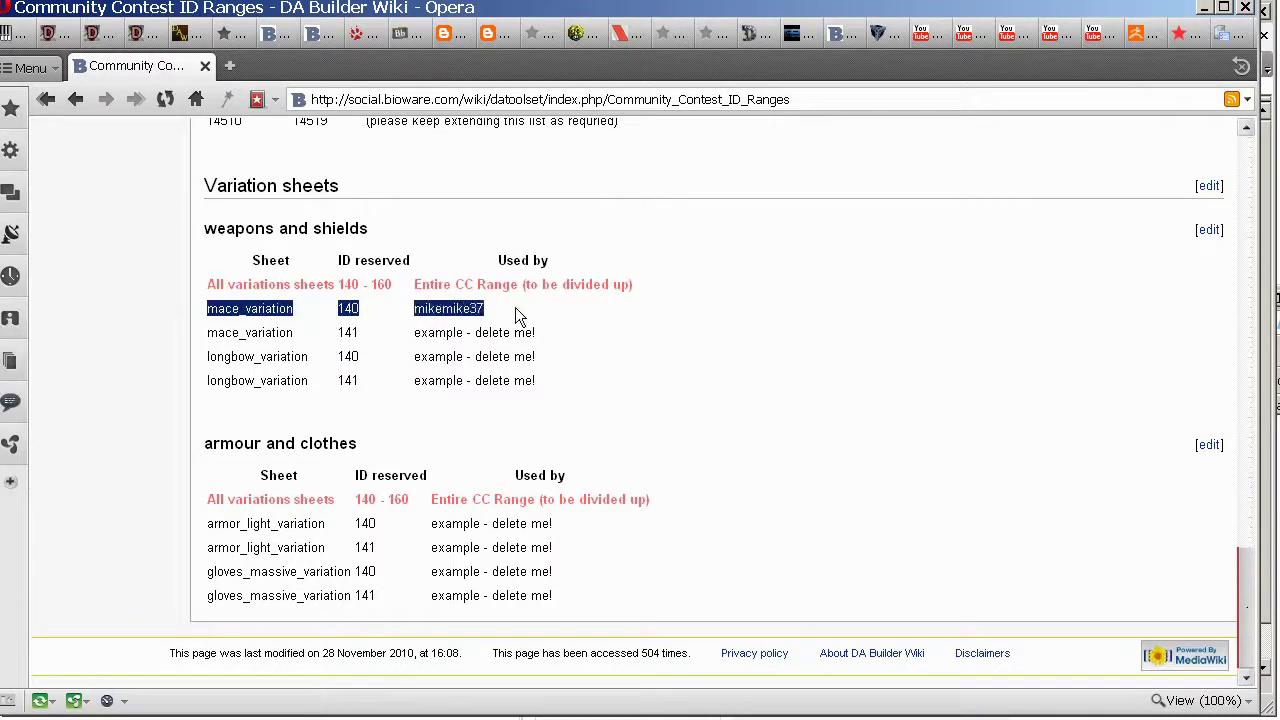
click(517, 307)
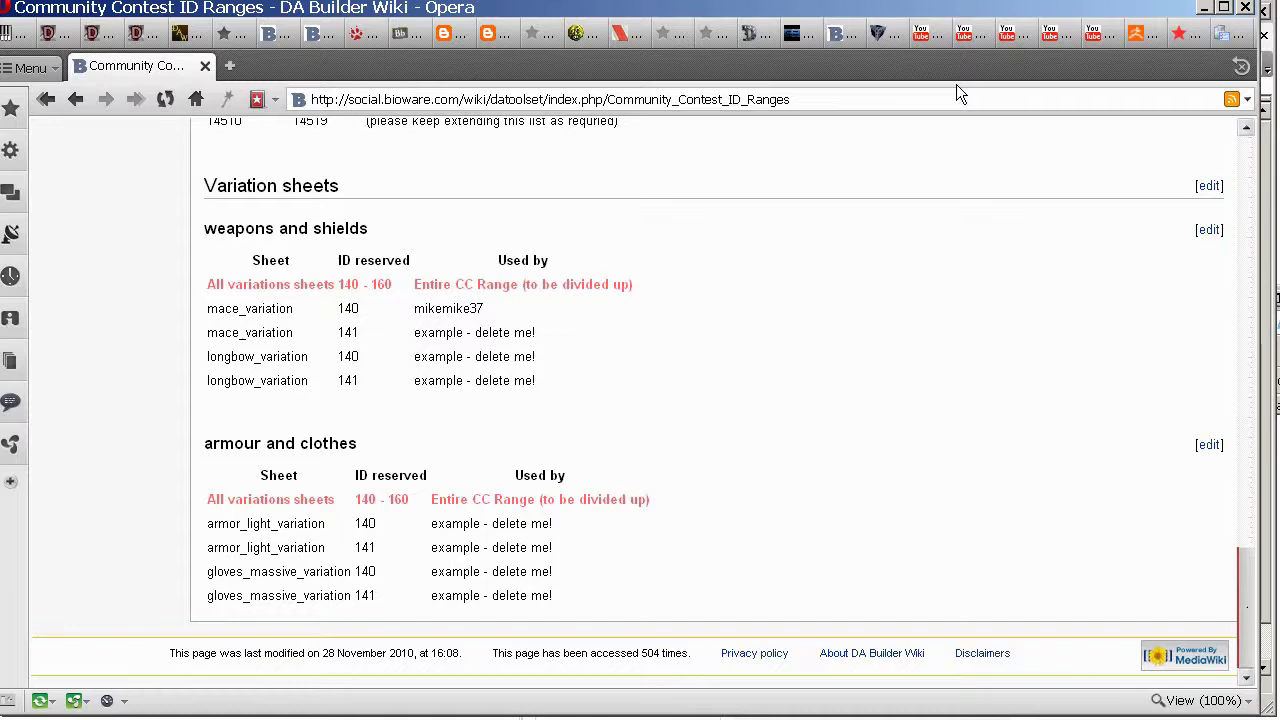
Return to the Excel workbook, set the mace entry's ID in A3 to 140 and widen the ID column
click(1205, 9)
text(1)
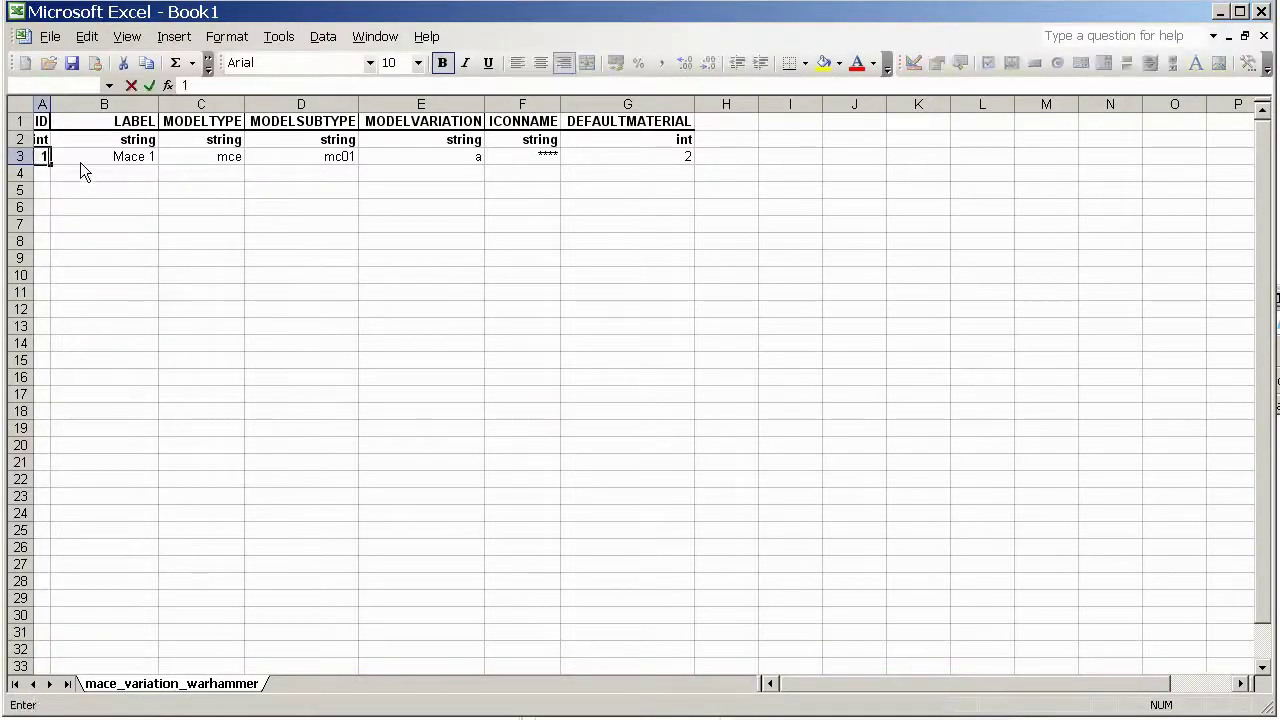
text(40)
click(100, 206)
drag(50, 104, 72, 112)
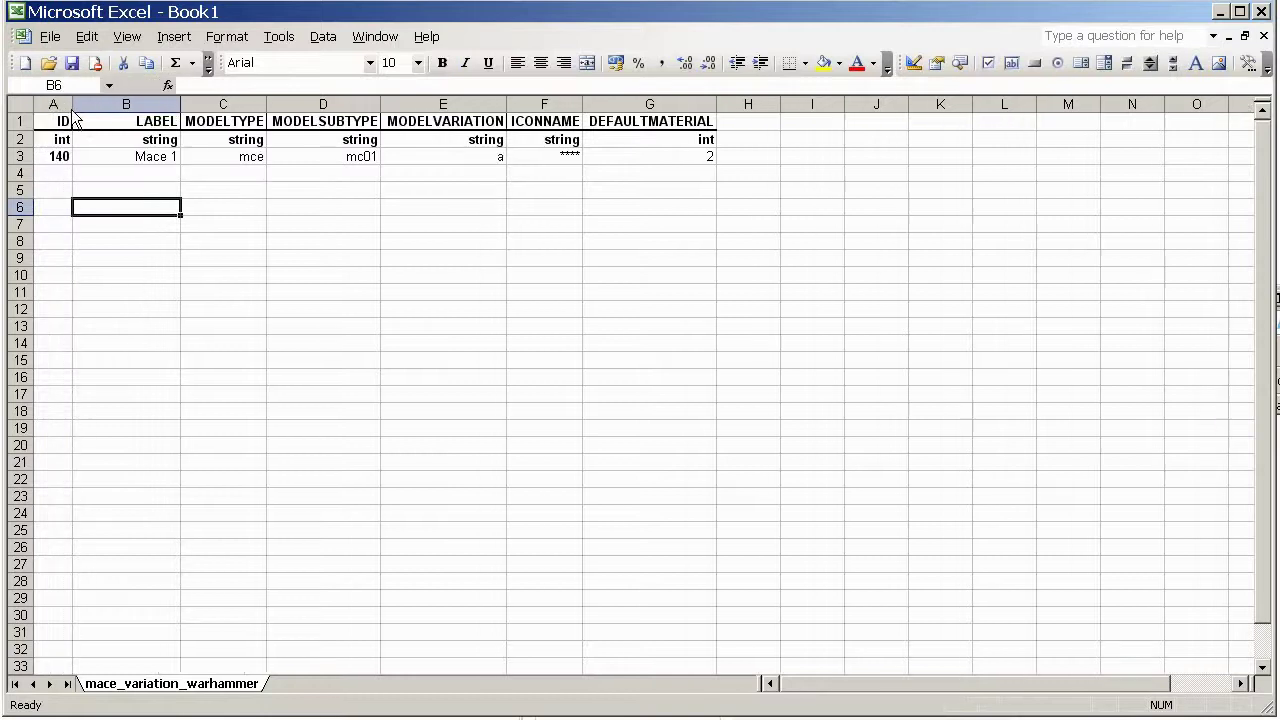
Change the LABEL of the mace entry in B3 to Warhammer
click(147, 160)
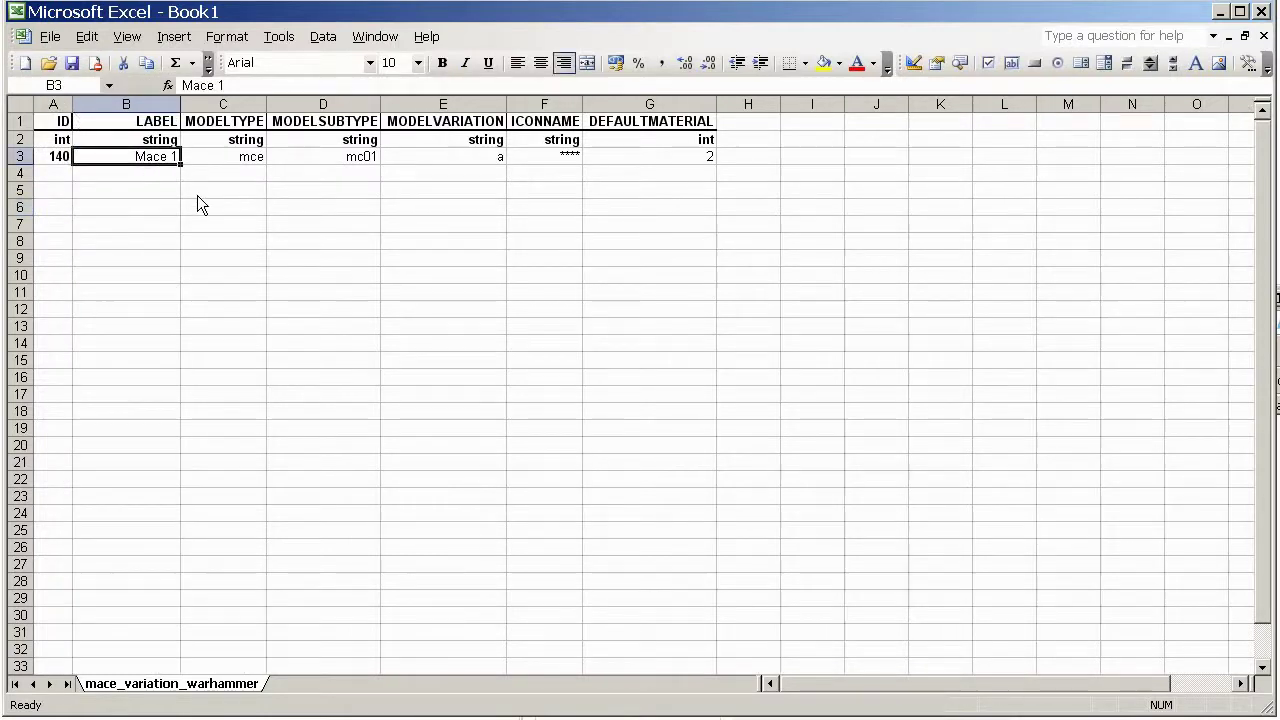
double_click(148, 157)
drag(141, 165, 179, 160)
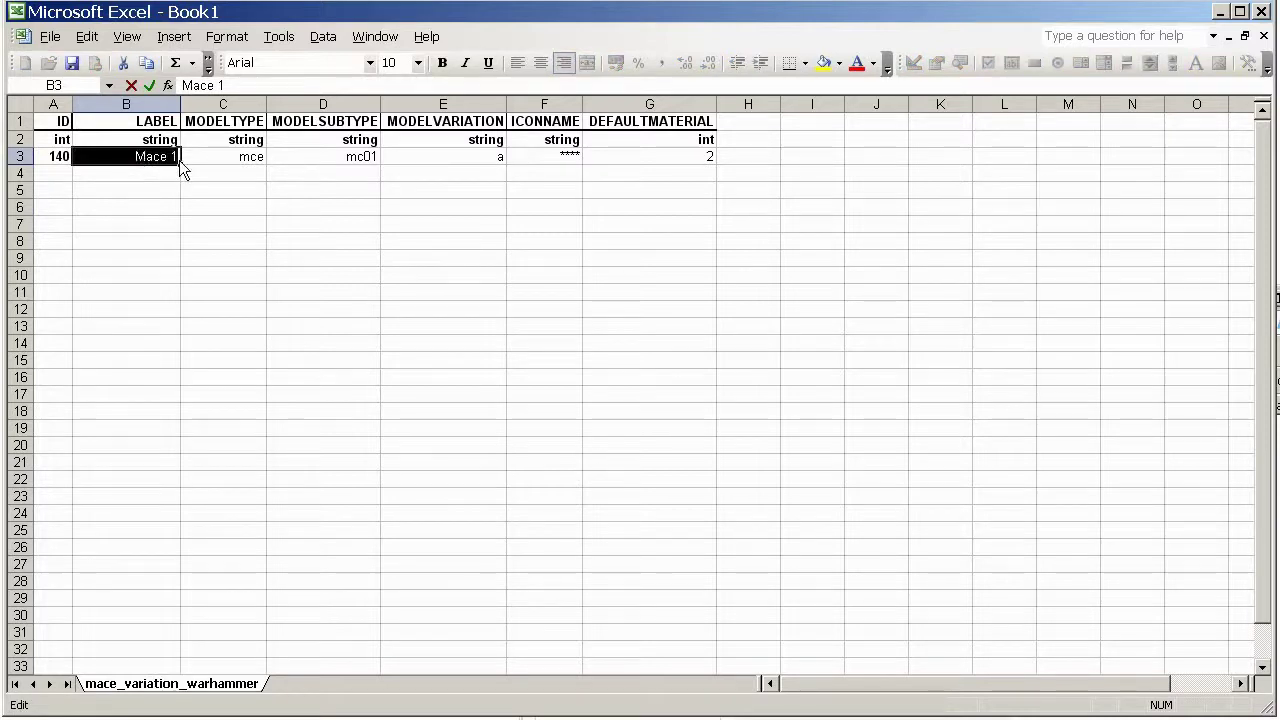
text(Warhammer)
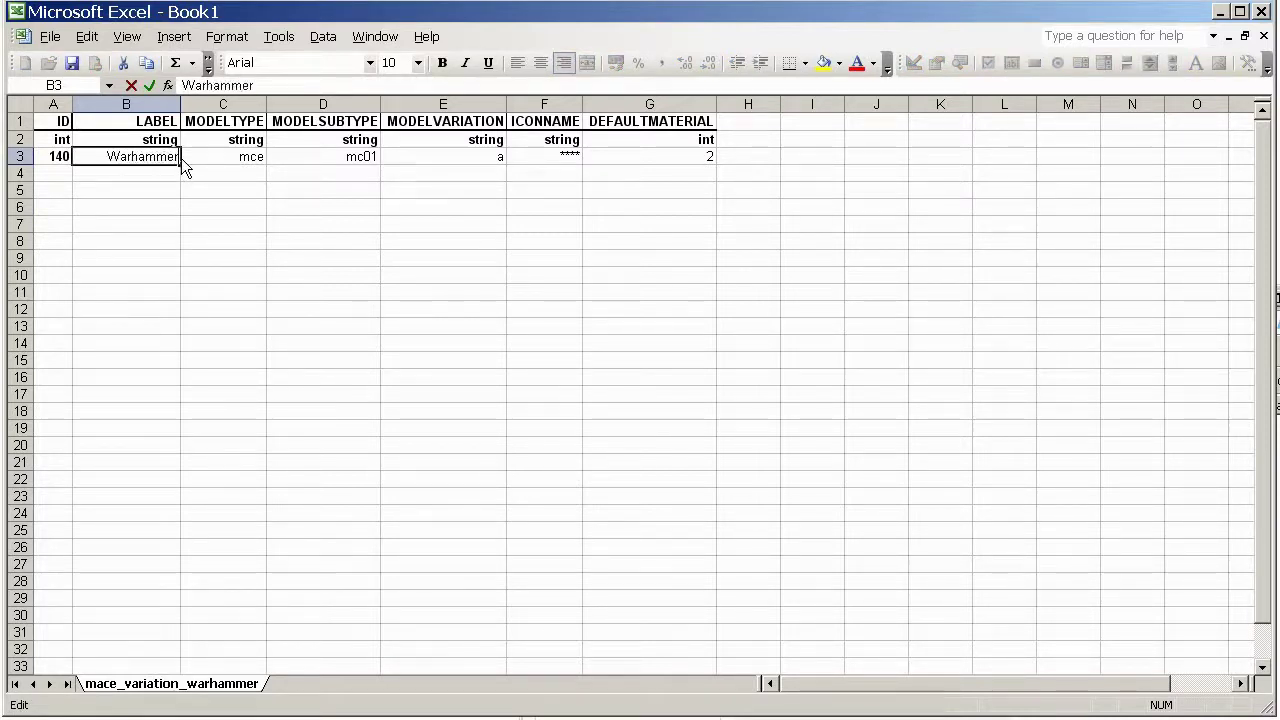
click(230, 208)
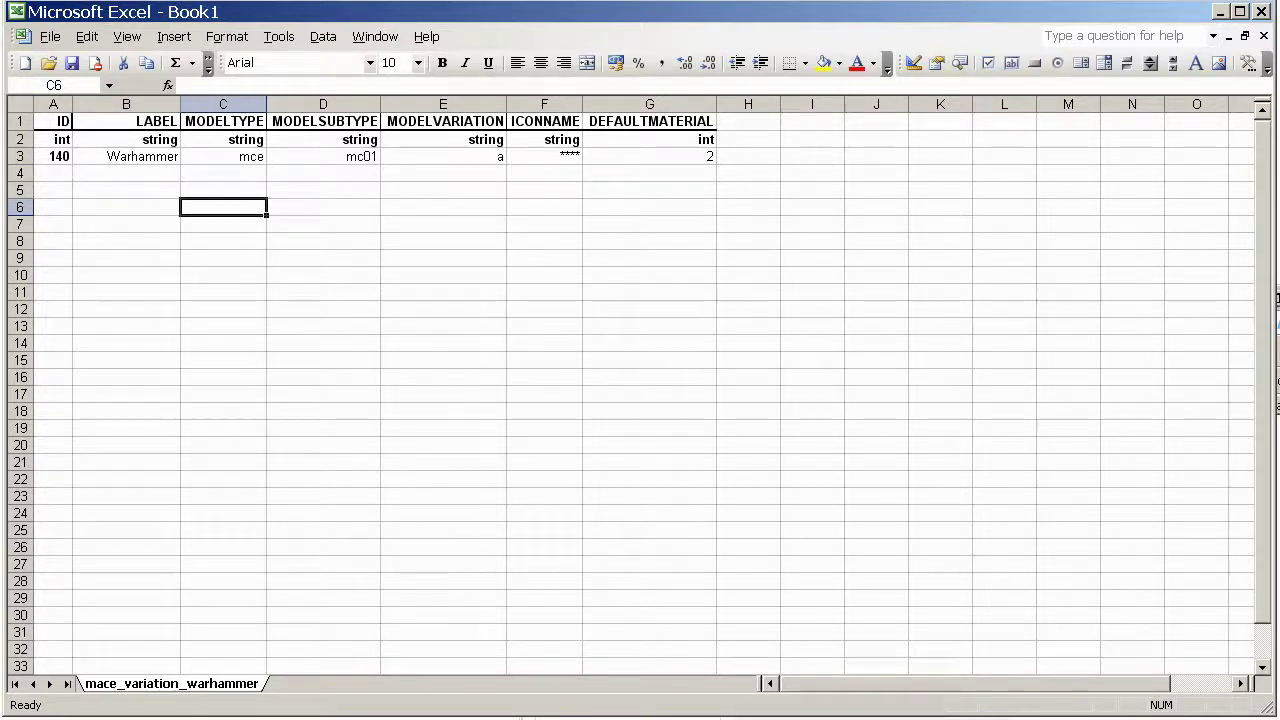
Examine the model subtype part of the .mao file name in the w_mce_whmike01a folder in Windows Explorer
key(alt+Tab)
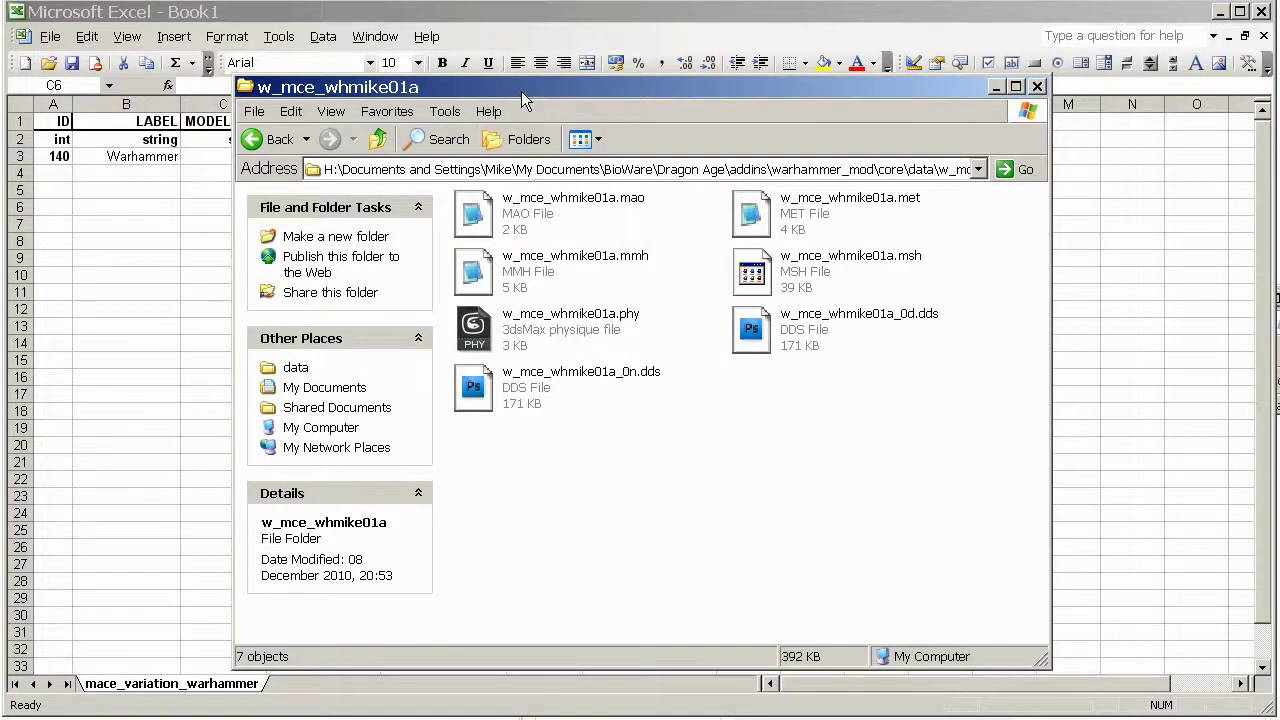
drag(521, 91, 329, 216)
click(331, 352)
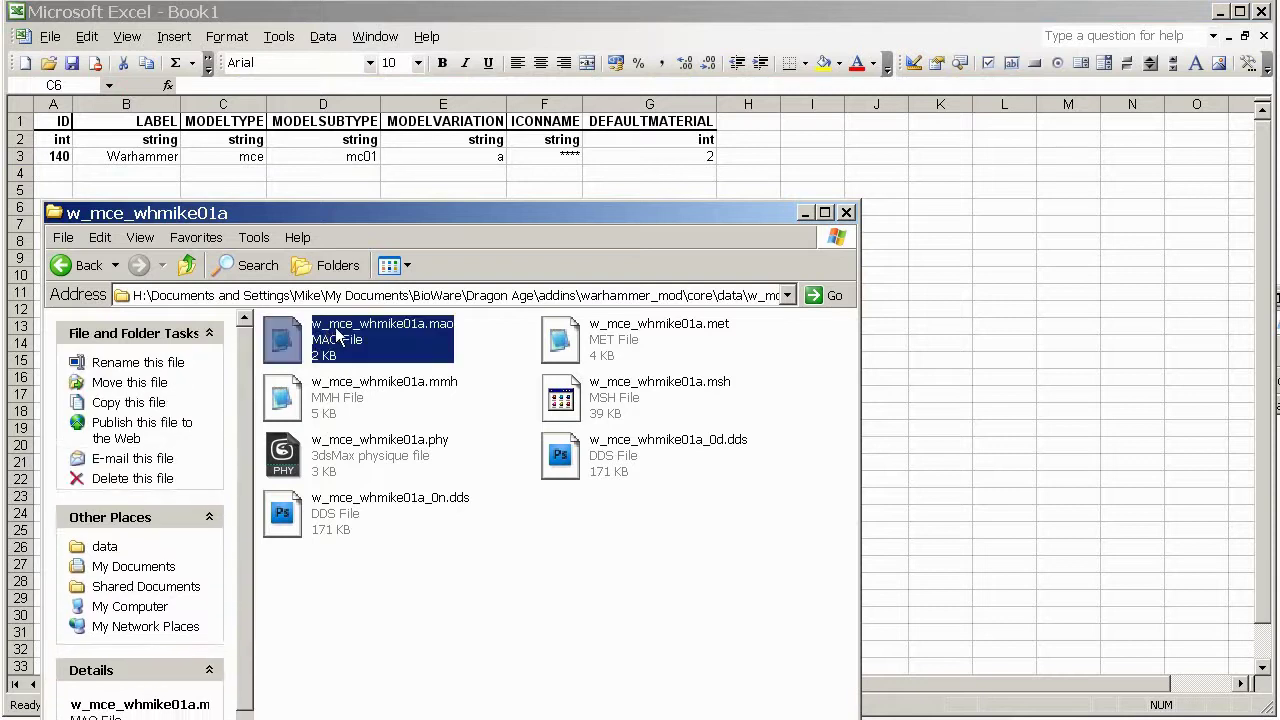
click(390, 342)
drag(362, 341, 419, 341)
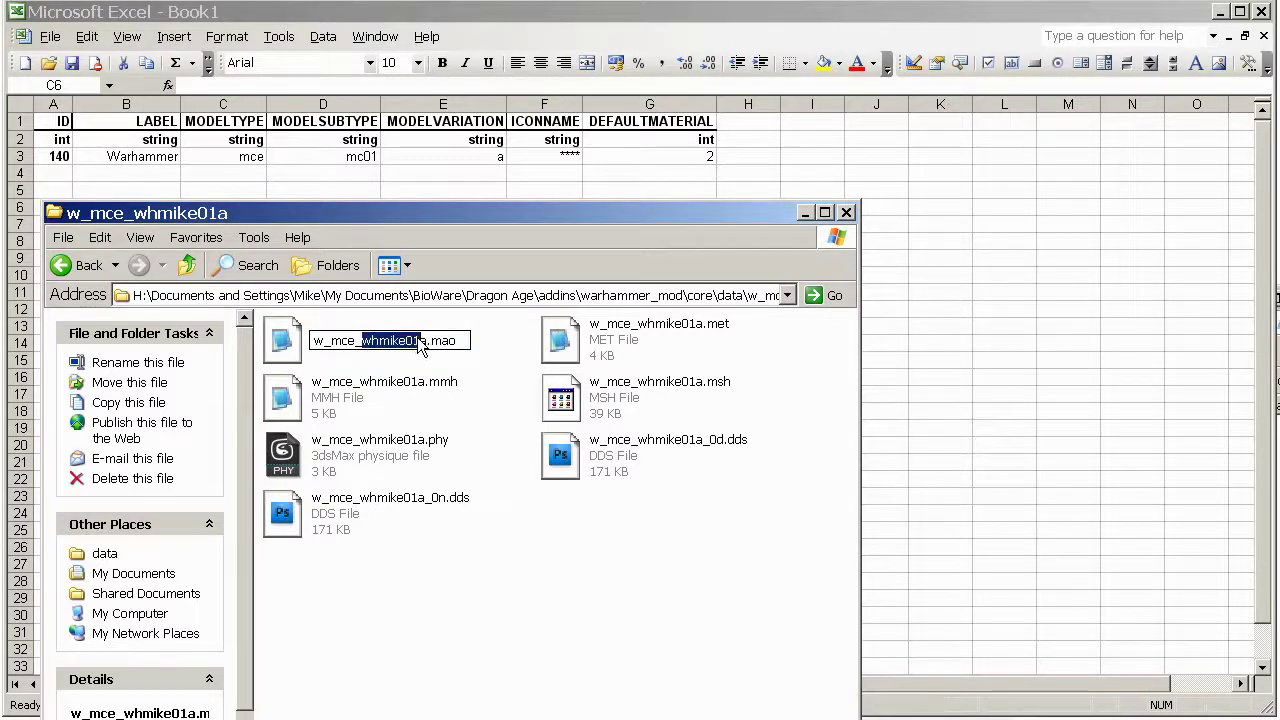
key(alt+Tab)
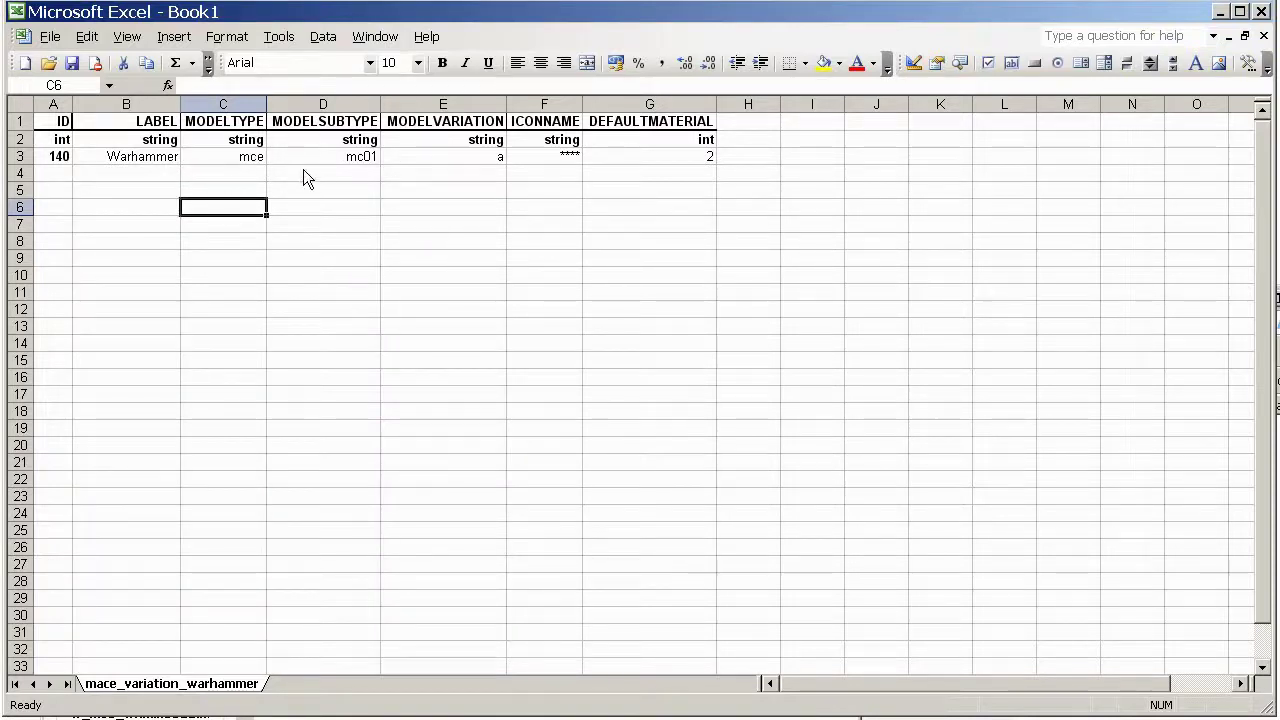
Set the MODELSUBTYPE of the Warhammer entry in D3 to whmike01
click(263, 160)
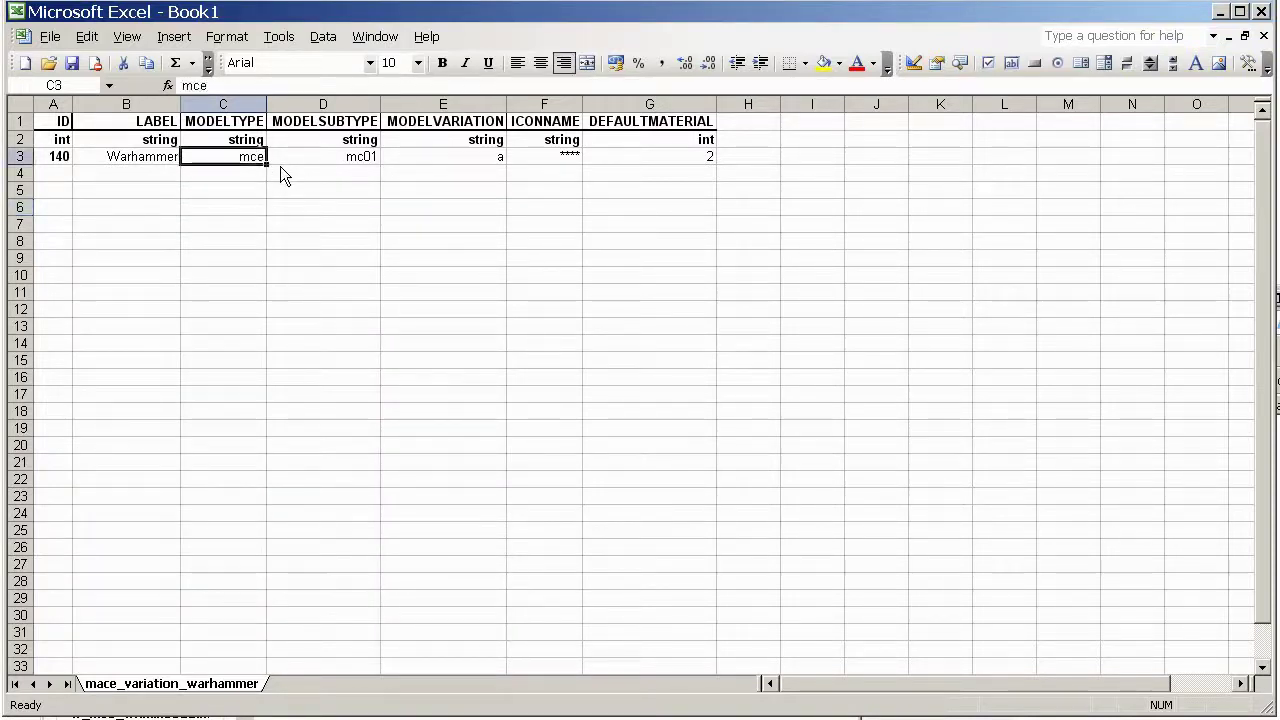
click(331, 159)
double_click(331, 159)
drag(331, 159, 410, 155)
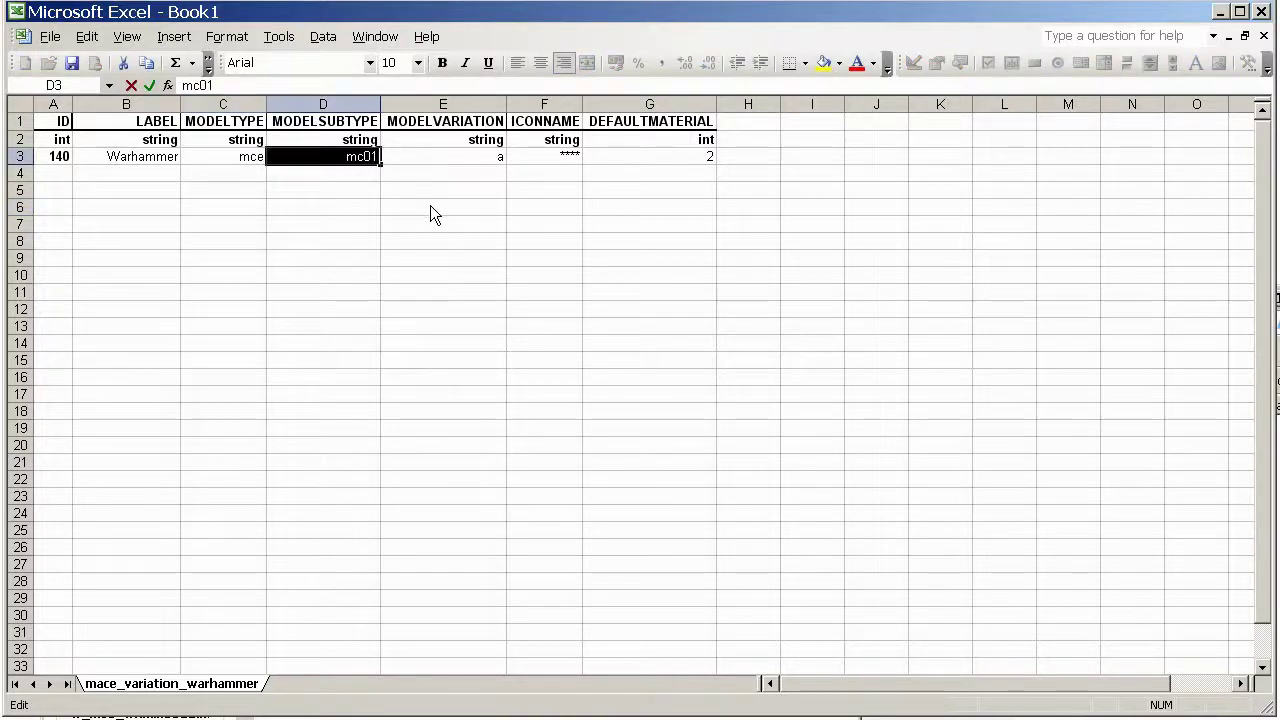
text(whmike01)
click(334, 208)
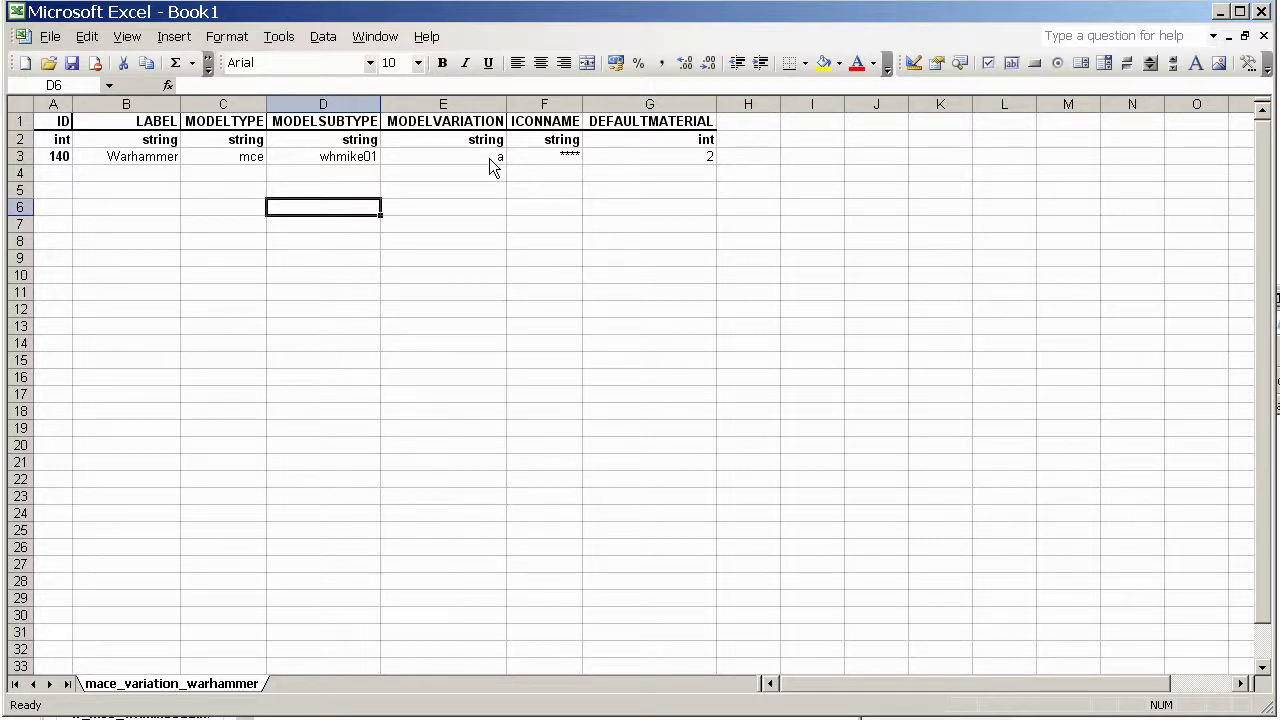
Start saving the workbook and set its destination to the excelprocessordemo folder, using the folder path copied from Windows Explorer
click(240, 190)
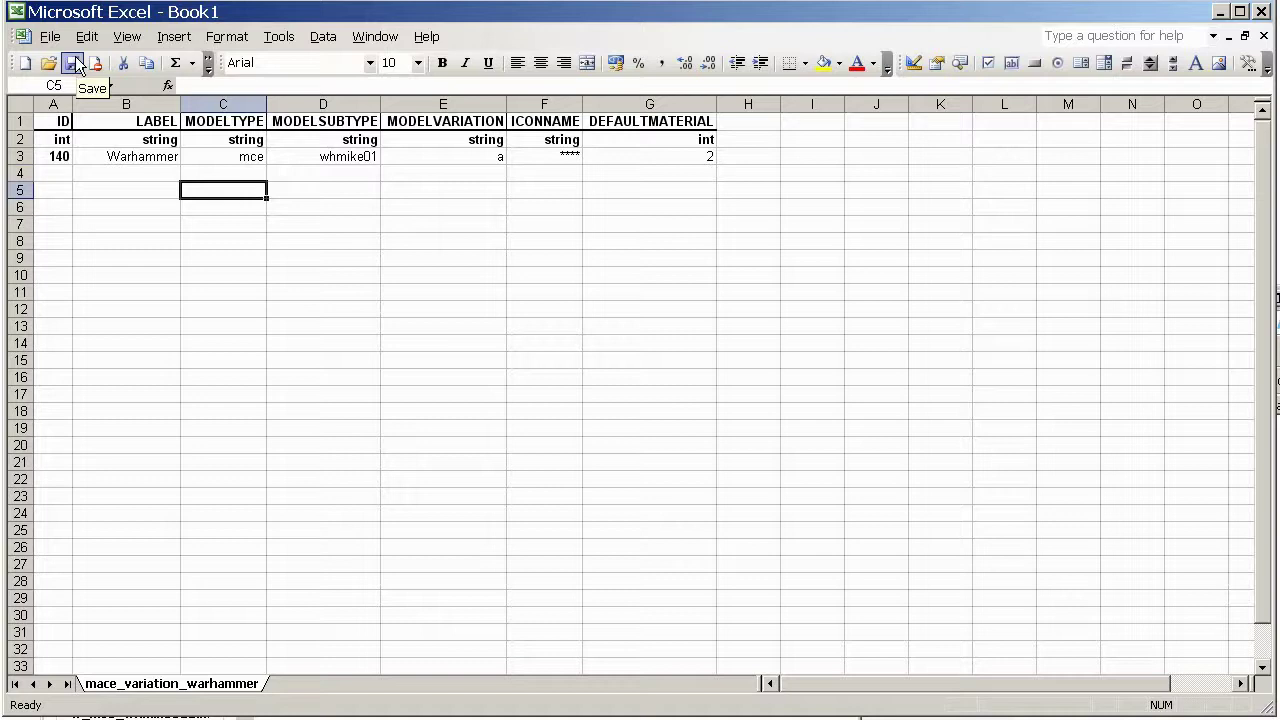
click(76, 64)
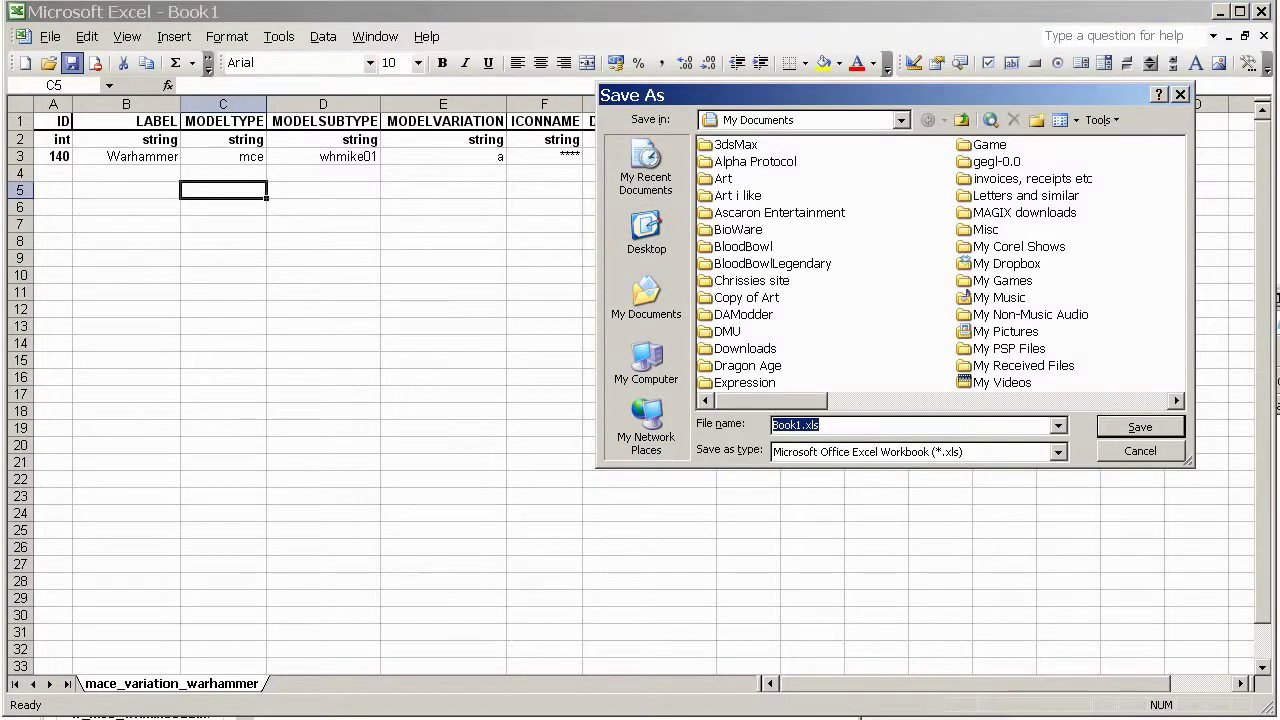
key(alt+Tab)
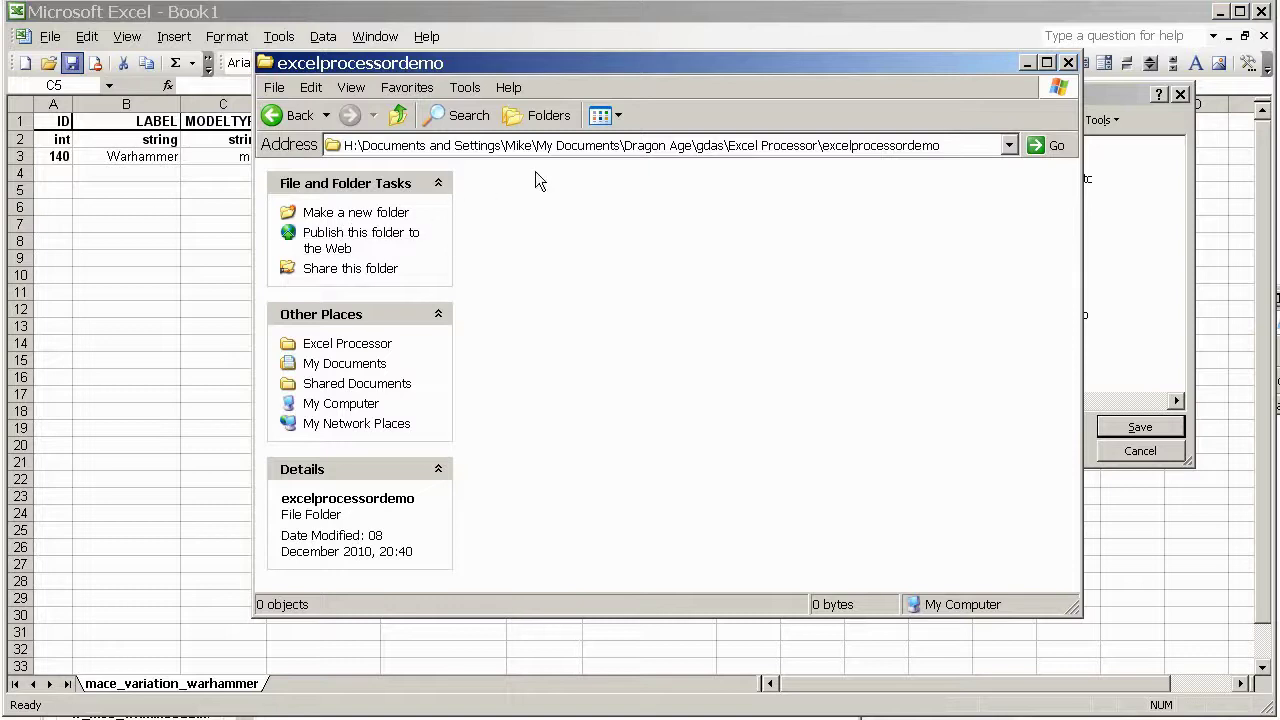
click(560, 148)
click(1147, 351)
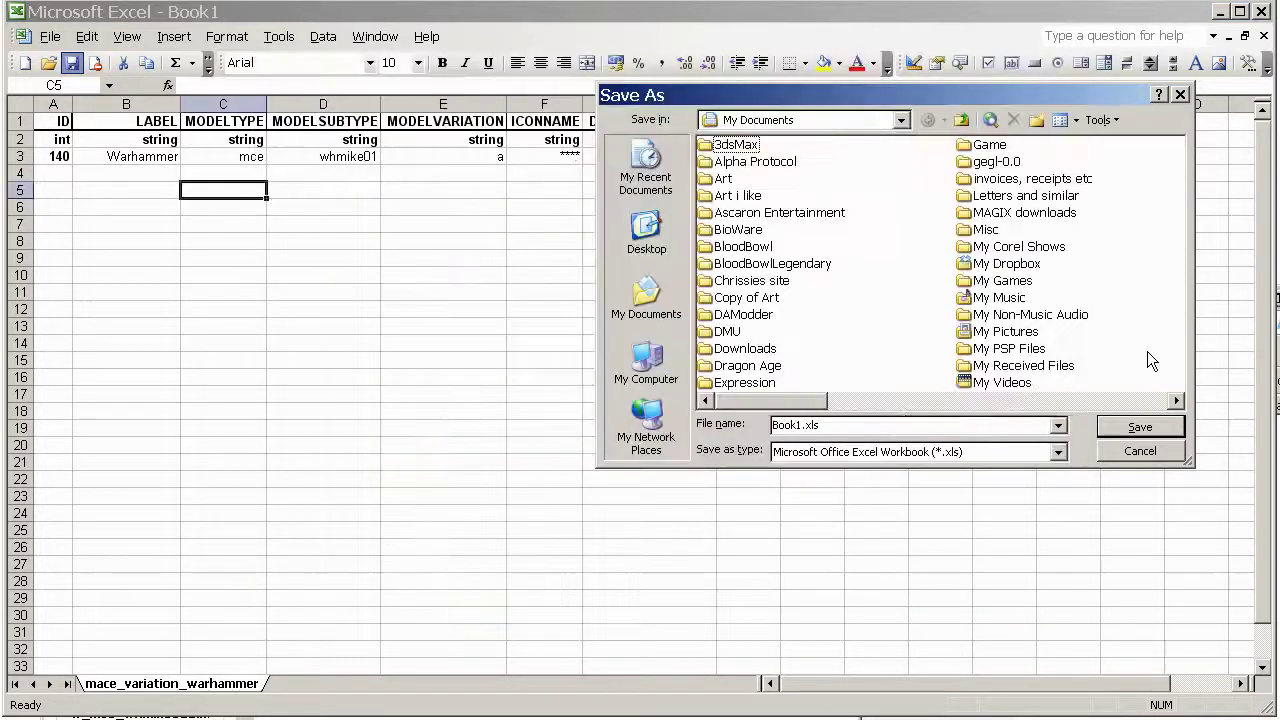
double_click(910, 424)
key(ctrl+v)
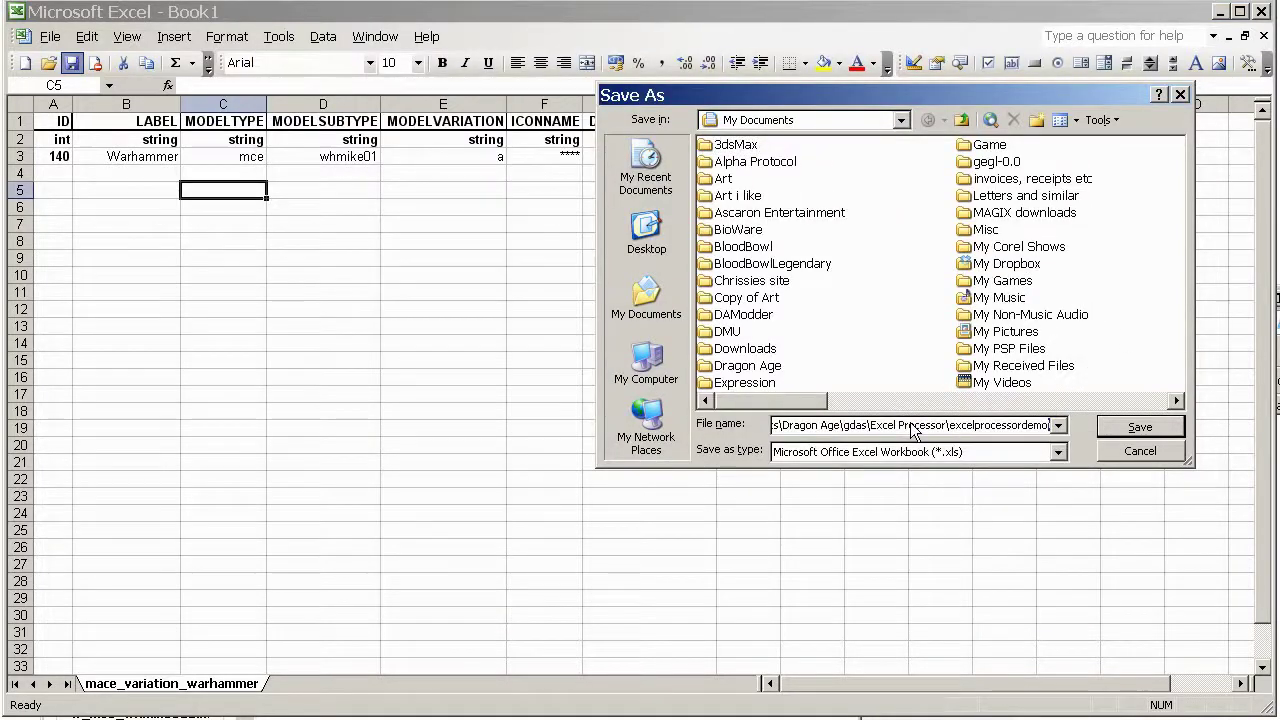
key(Return)
Name the workbook mace_variation_warhmmer.xls and save it in the excelprocessordemo folder
drag(797, 424, 772, 424)
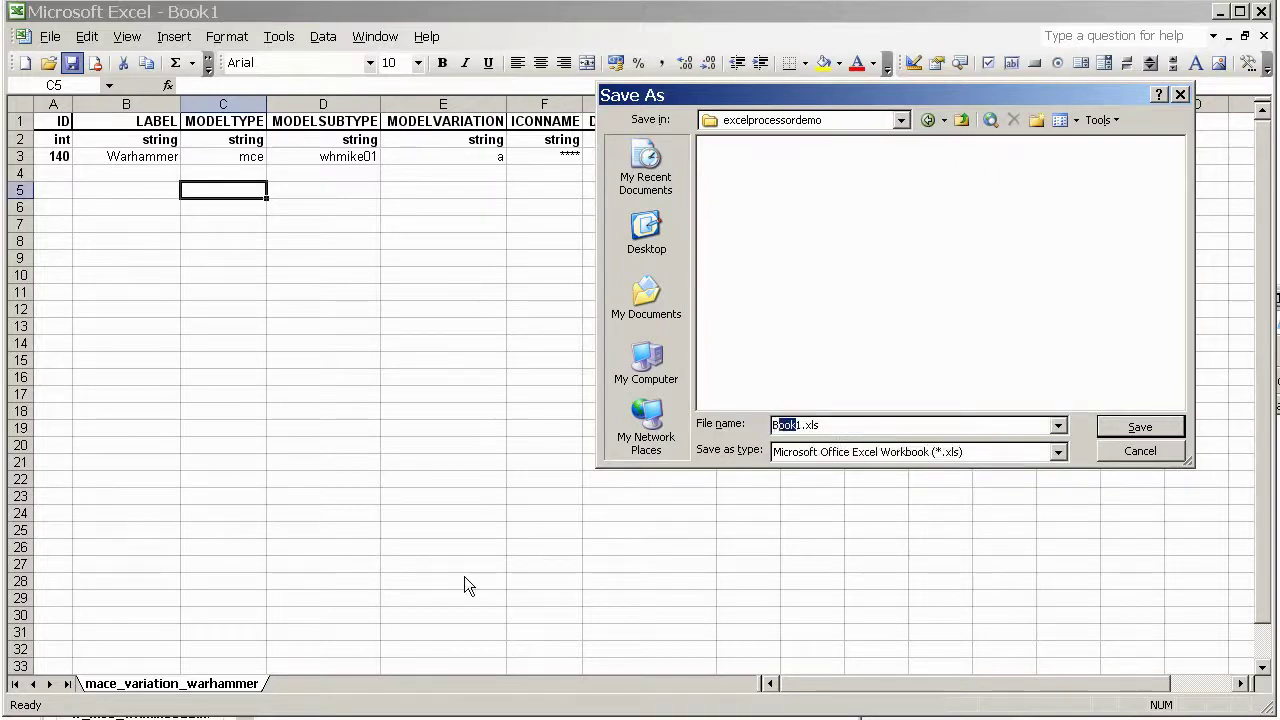
key(Delete)
key(Delete)
text(mace_variation_warnahmmer)
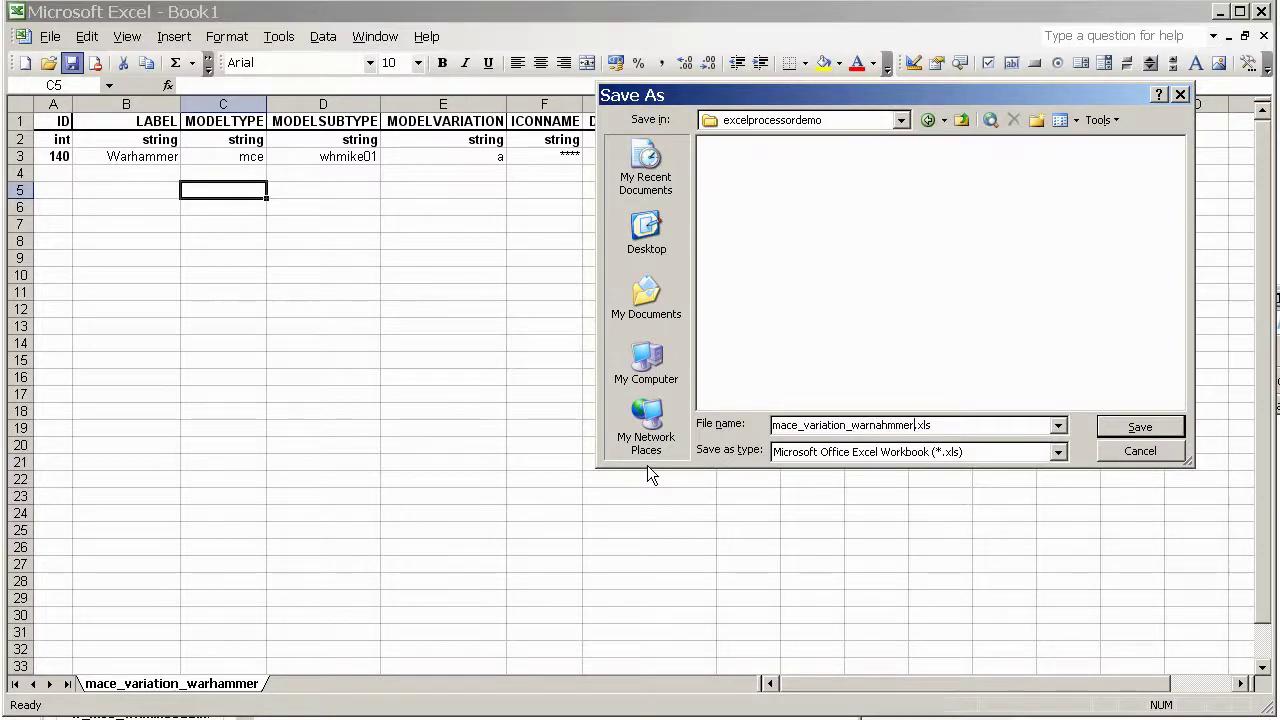
key(BackSpace)
key(BackSpace)
key(BackSpace)
text(h)
click(1138, 427)
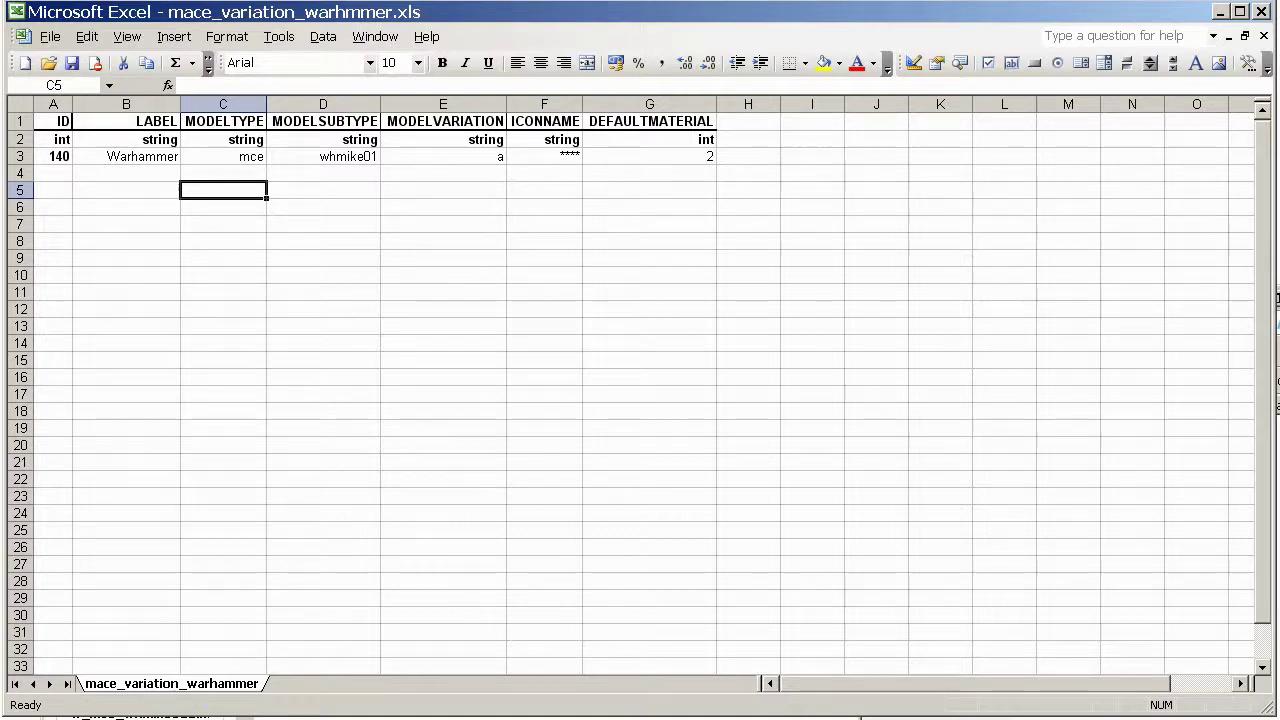
Switch to the excelprocessordemo folder in Windows Explorer and create a new text document there named excelprocessor.bat
key(alt+Tab)
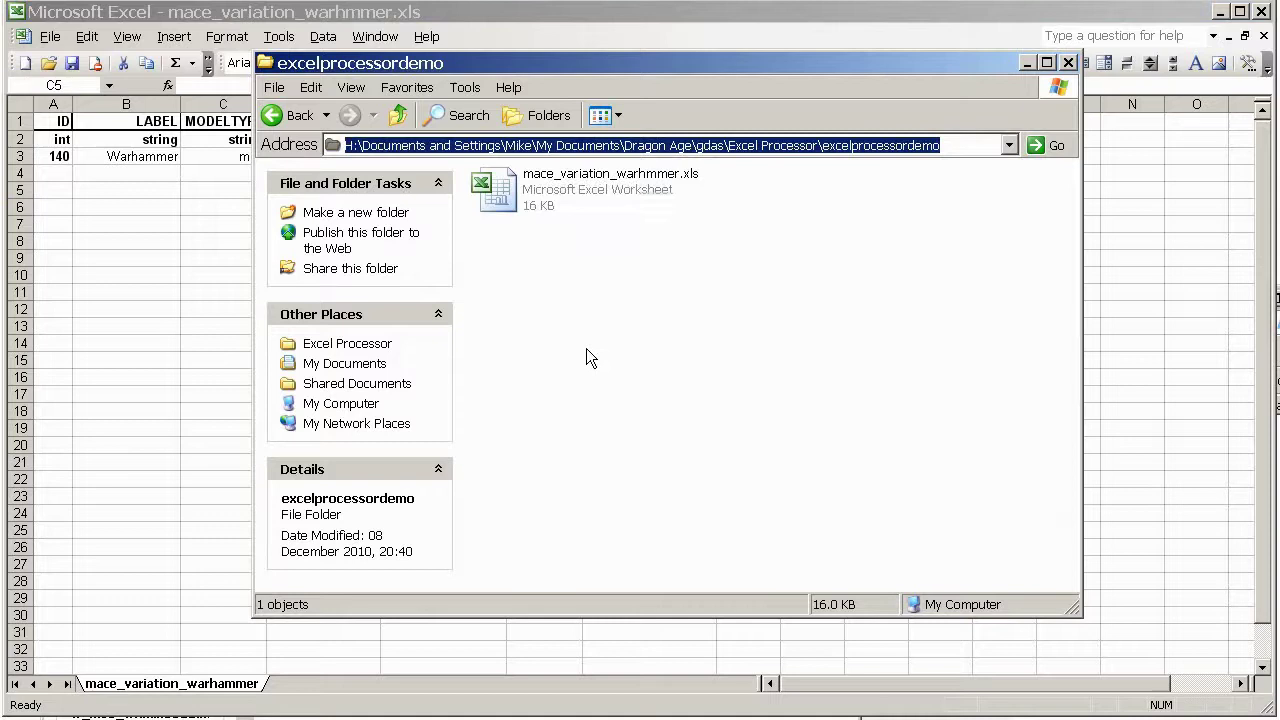
click(586, 350)
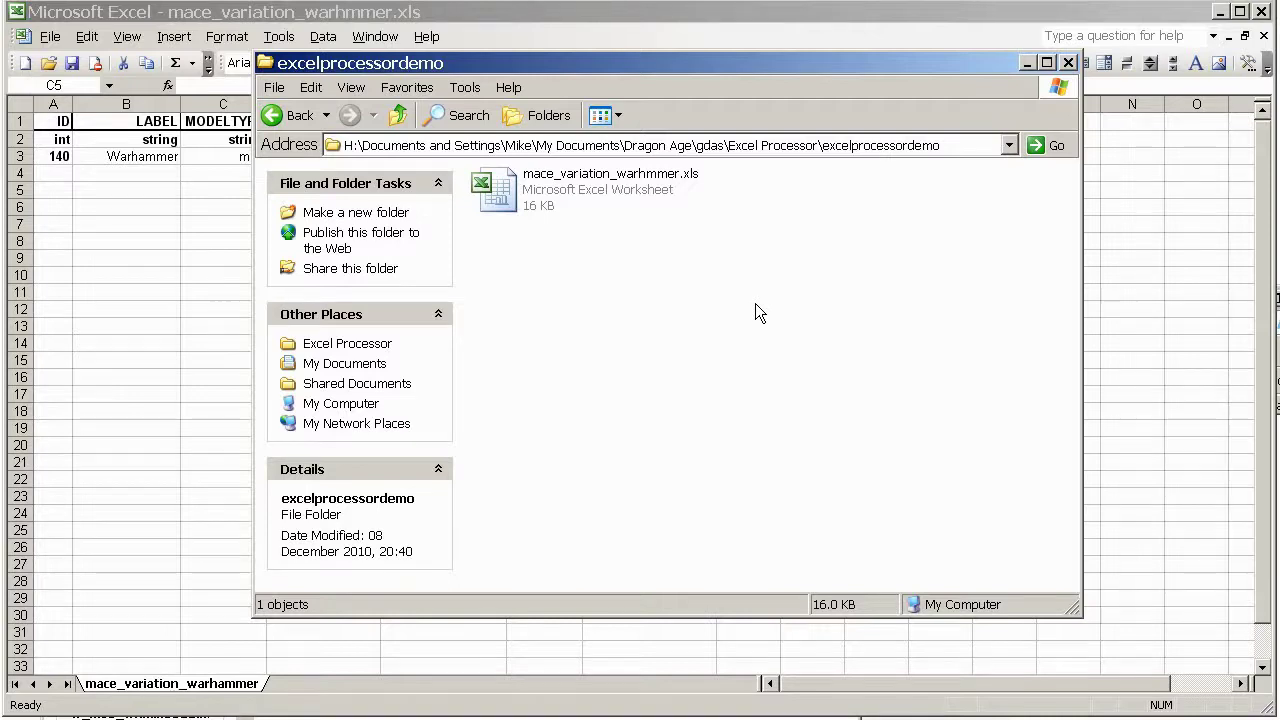
right_click(755, 303)
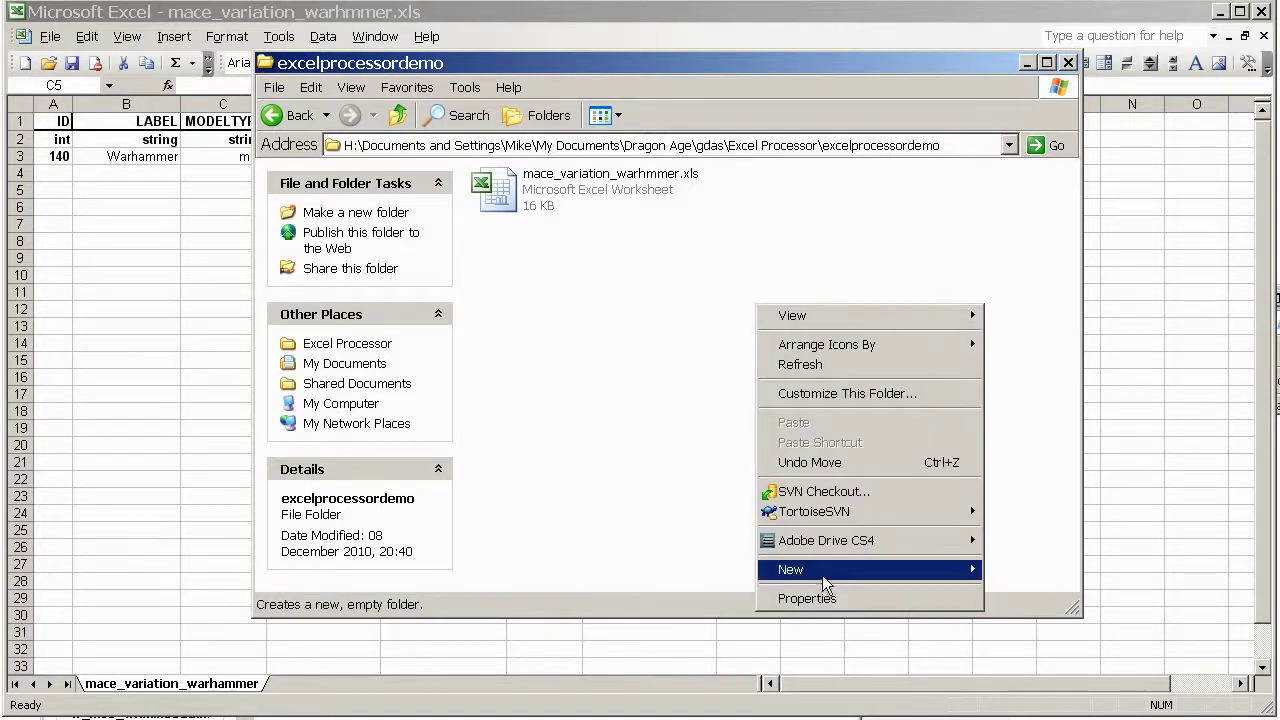
mouse_move(822, 575)
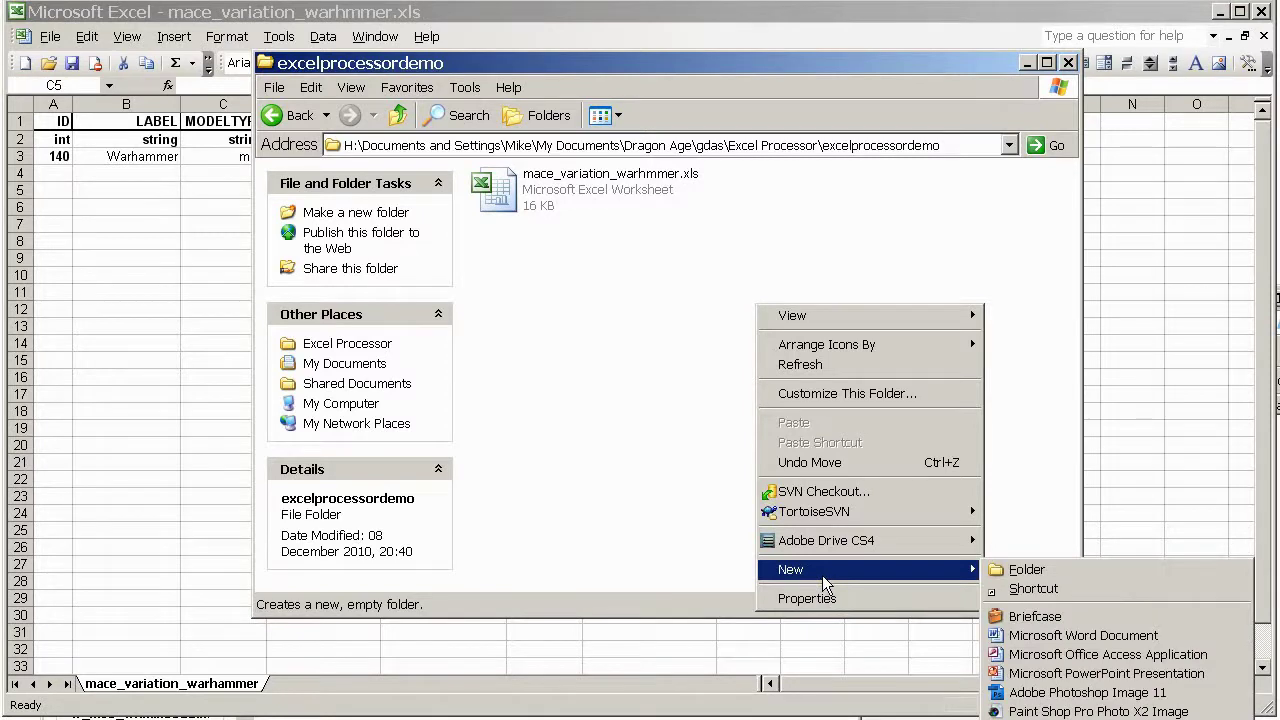
click(820, 175)
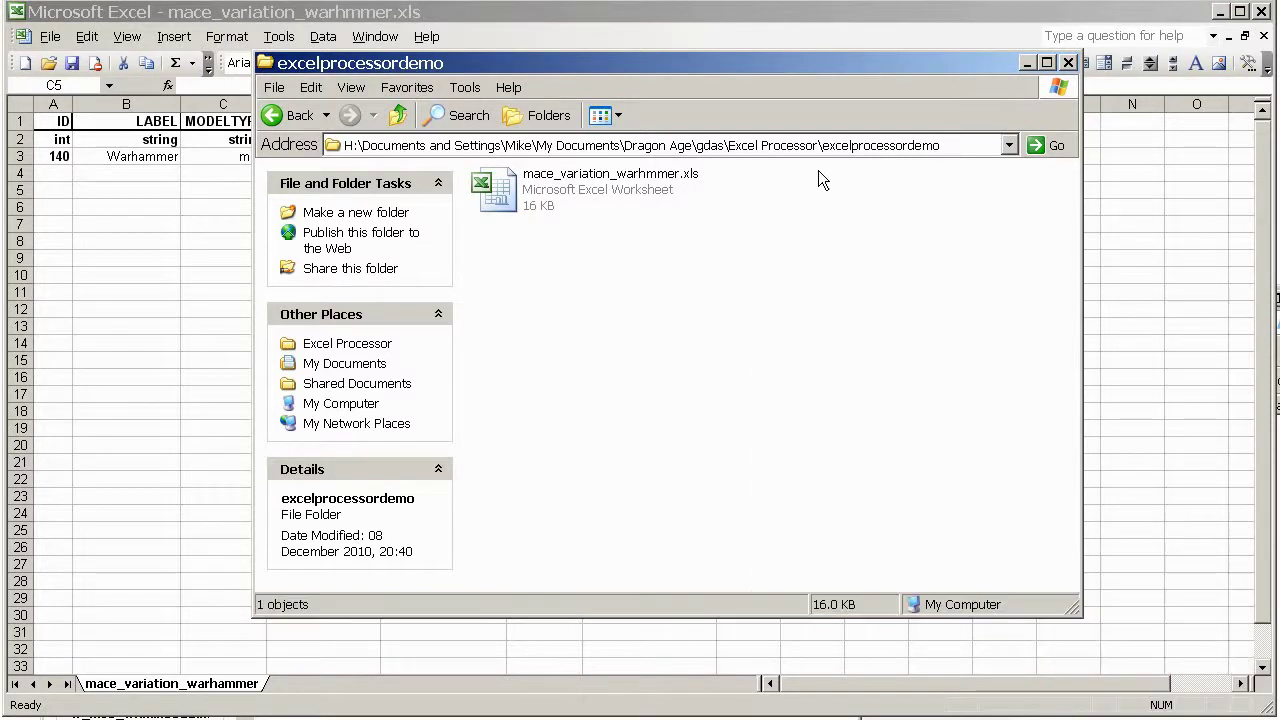
right_click(725, 167)
mouse_move(760, 435)
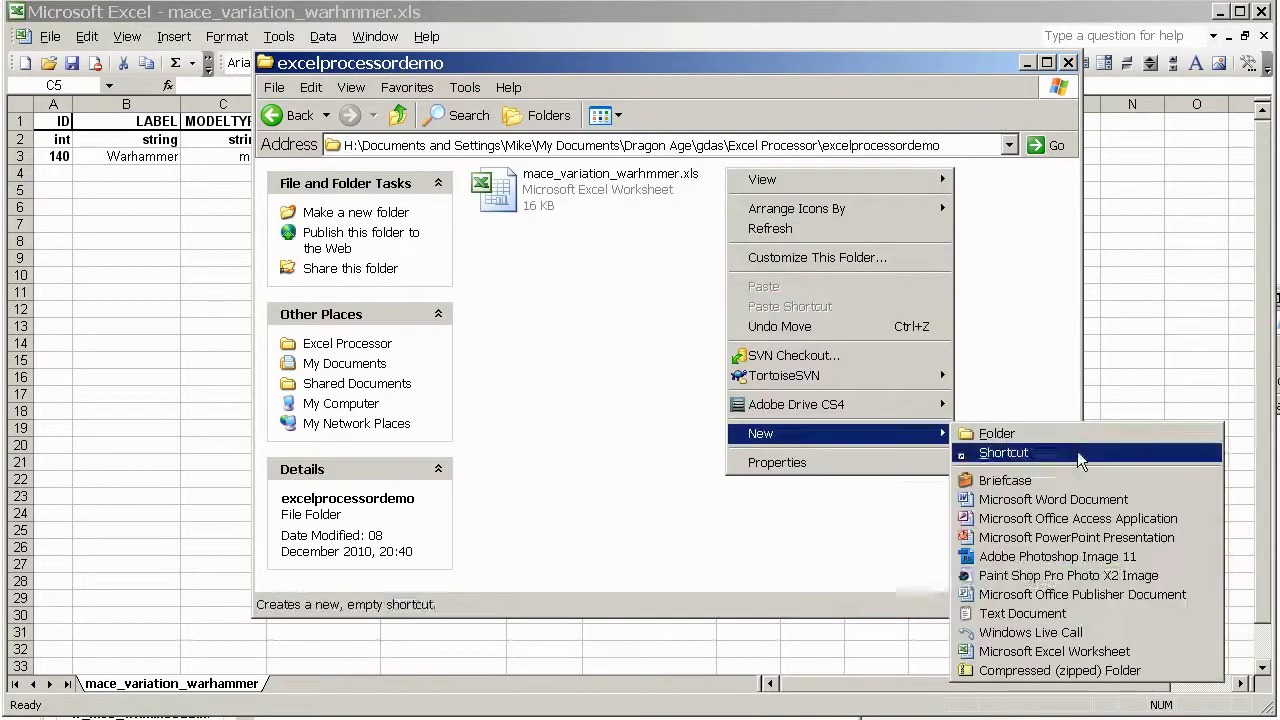
click(1051, 612)
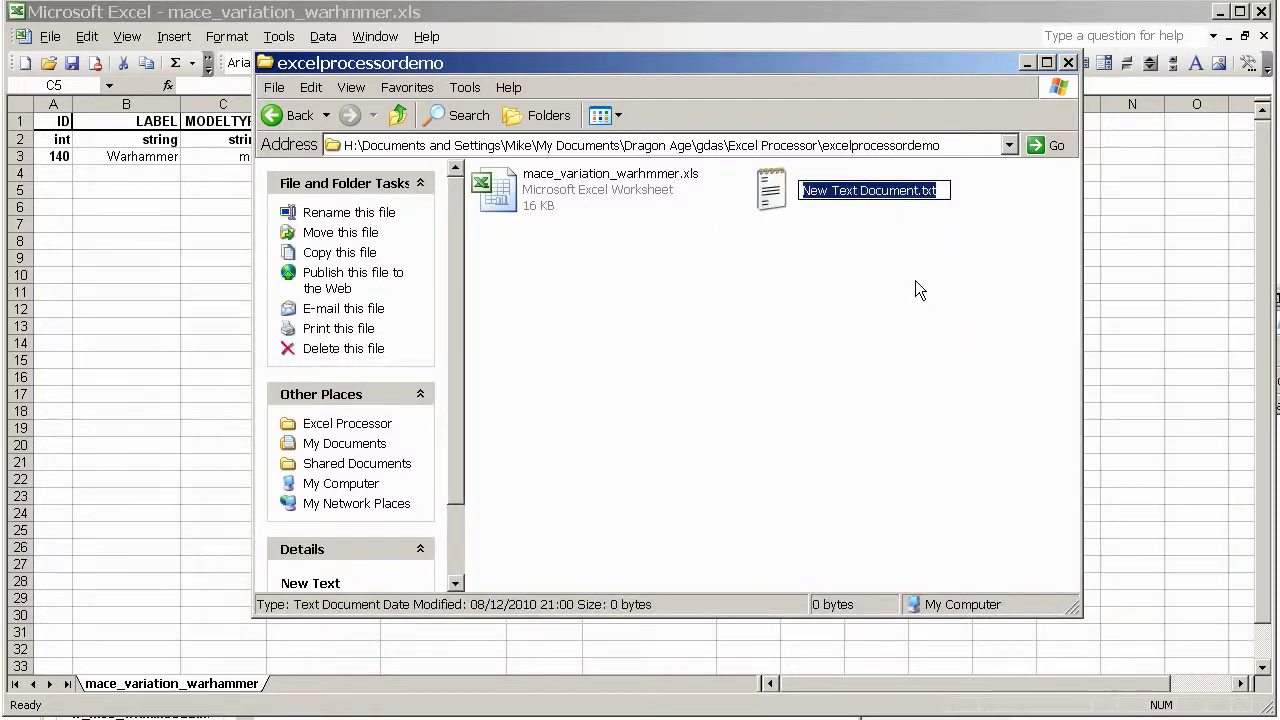
text(excelpr)
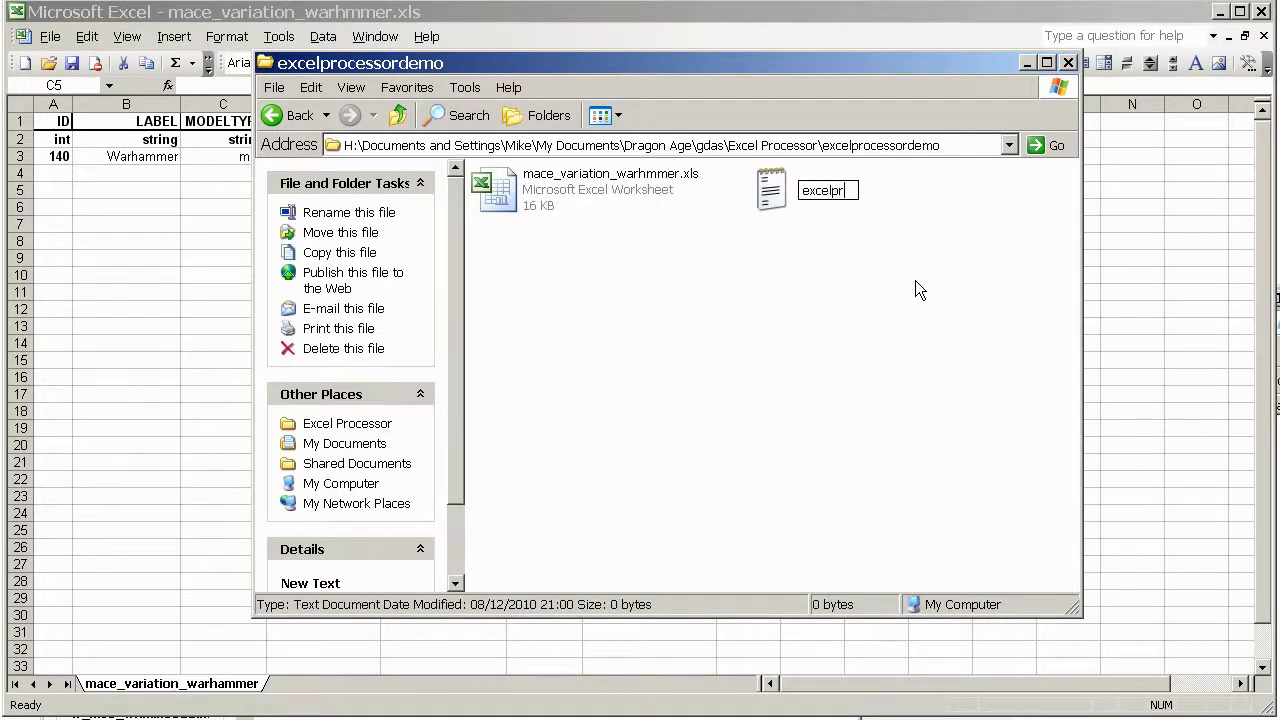
text(ocessor.bat)
key(Return)
click(576, 386)
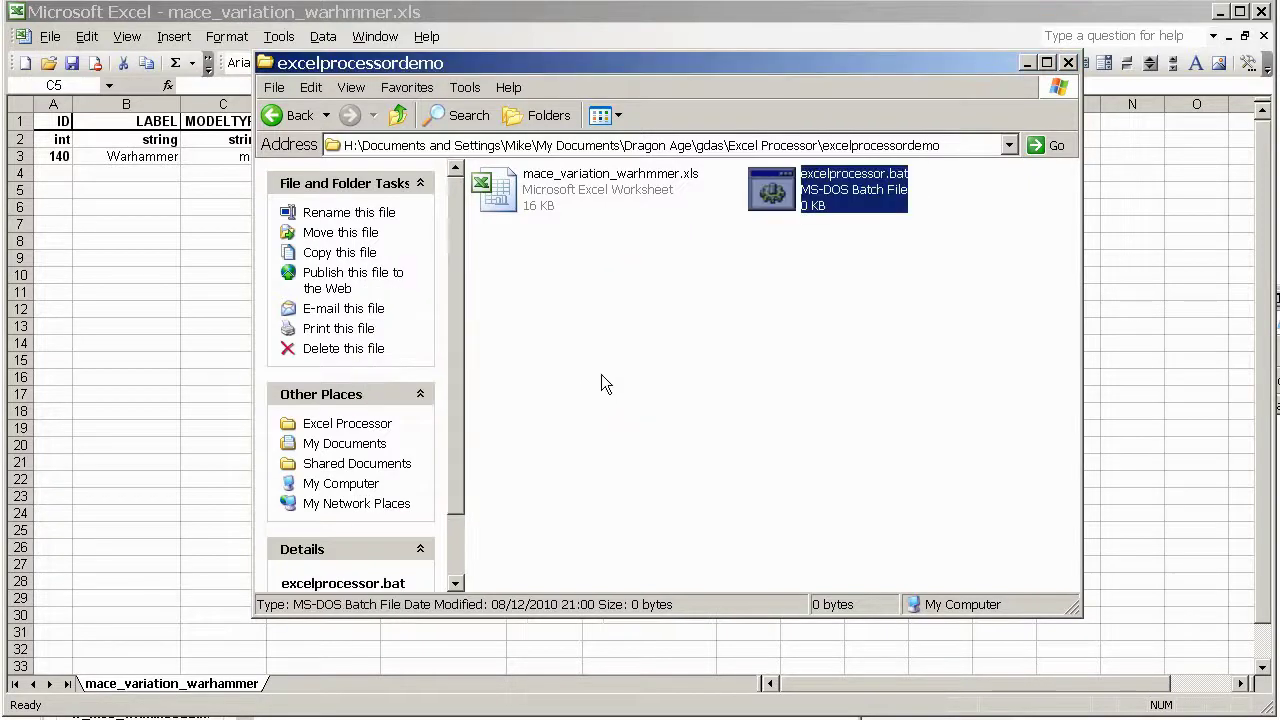
Open excelprocessor.bat for editing in Notepad, then shrink the editor window and move it fully into view
right_click(805, 188)
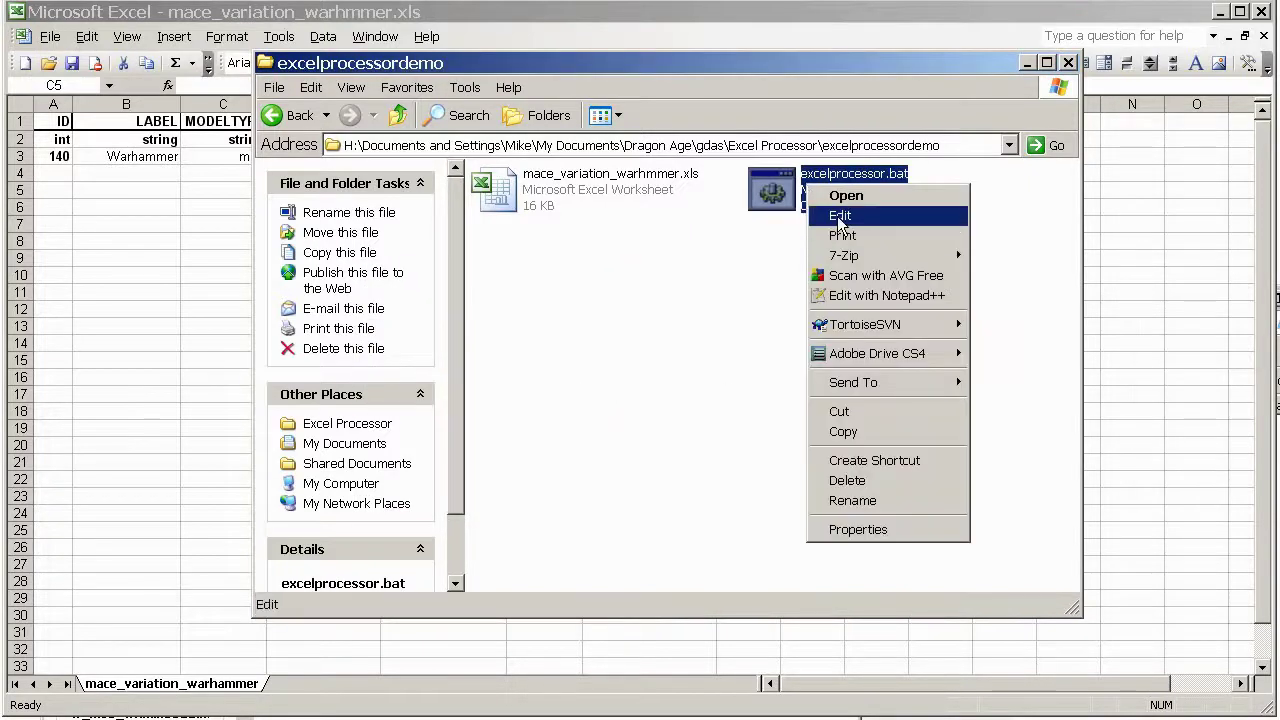
click(840, 212)
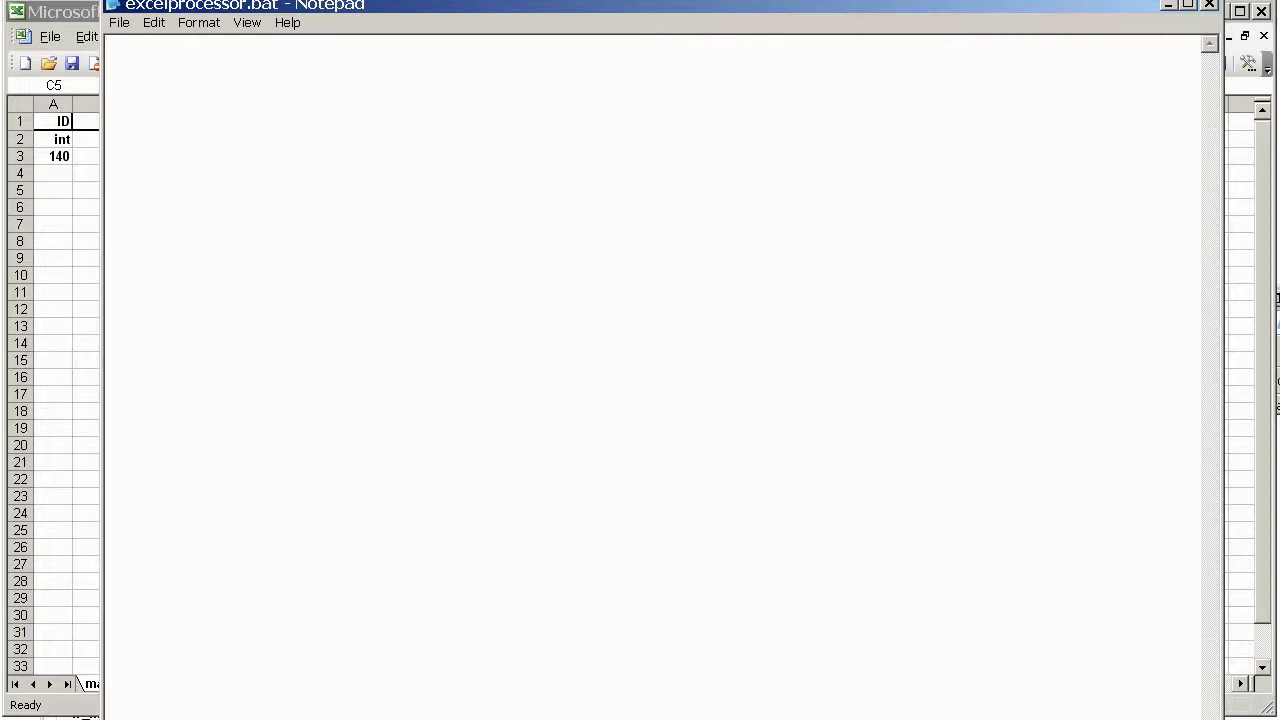
drag(1222, 714, 920, 451)
drag(594, 6, 766, 175)
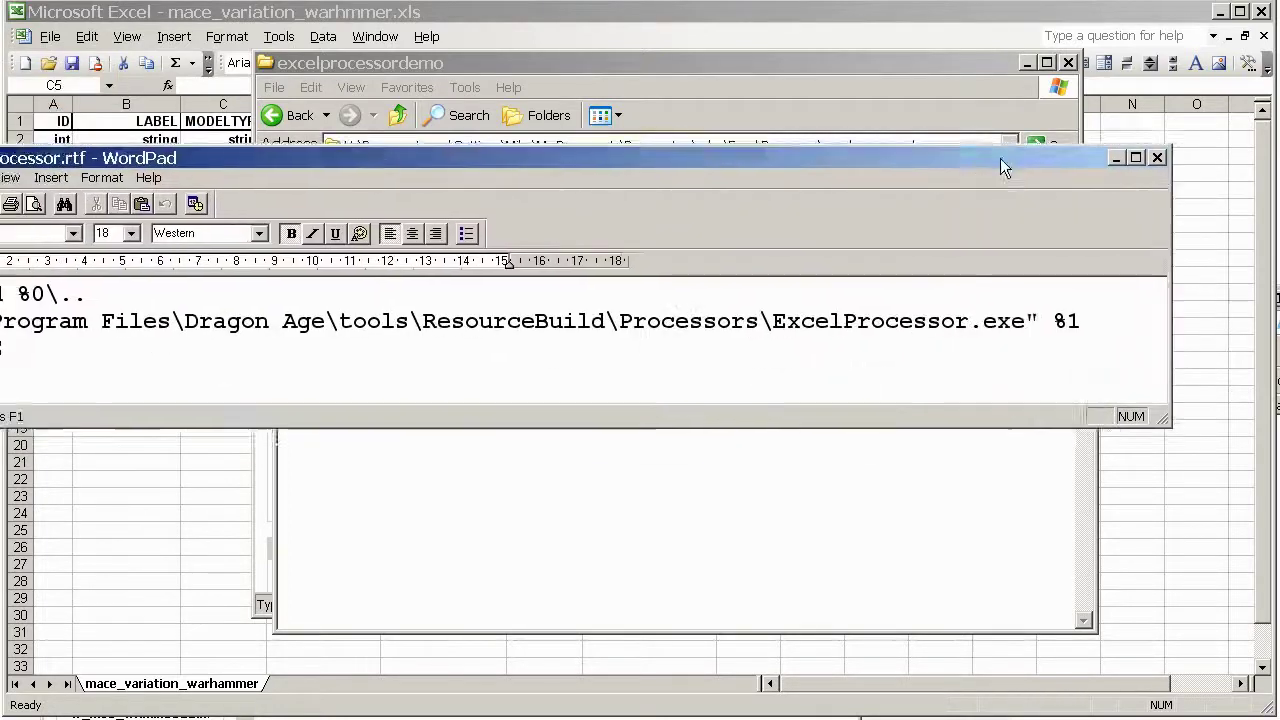
Copy the cd, ExcelProcessor.exe and PAUSE lines from excelprocessor.rtf in WordPad into excelprocessor.bat in Notepad
drag(1000, 158, 1090, 176)
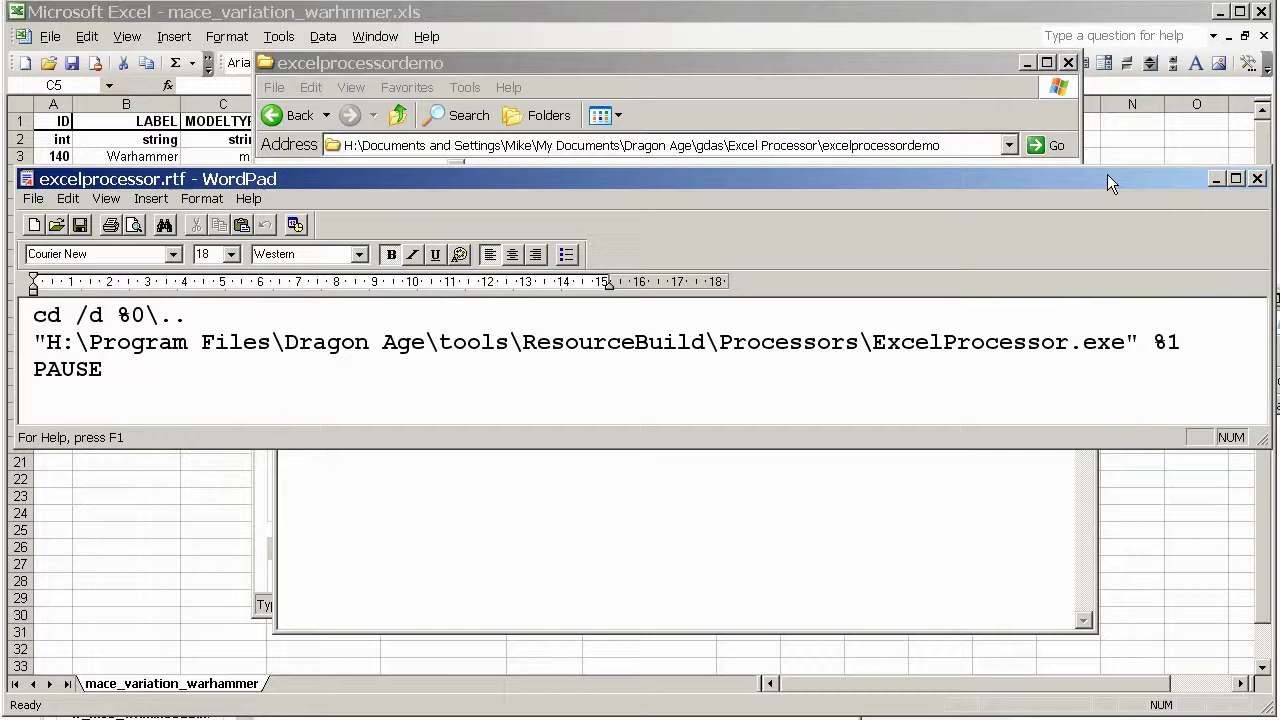
drag(283, 368, 8, 328)
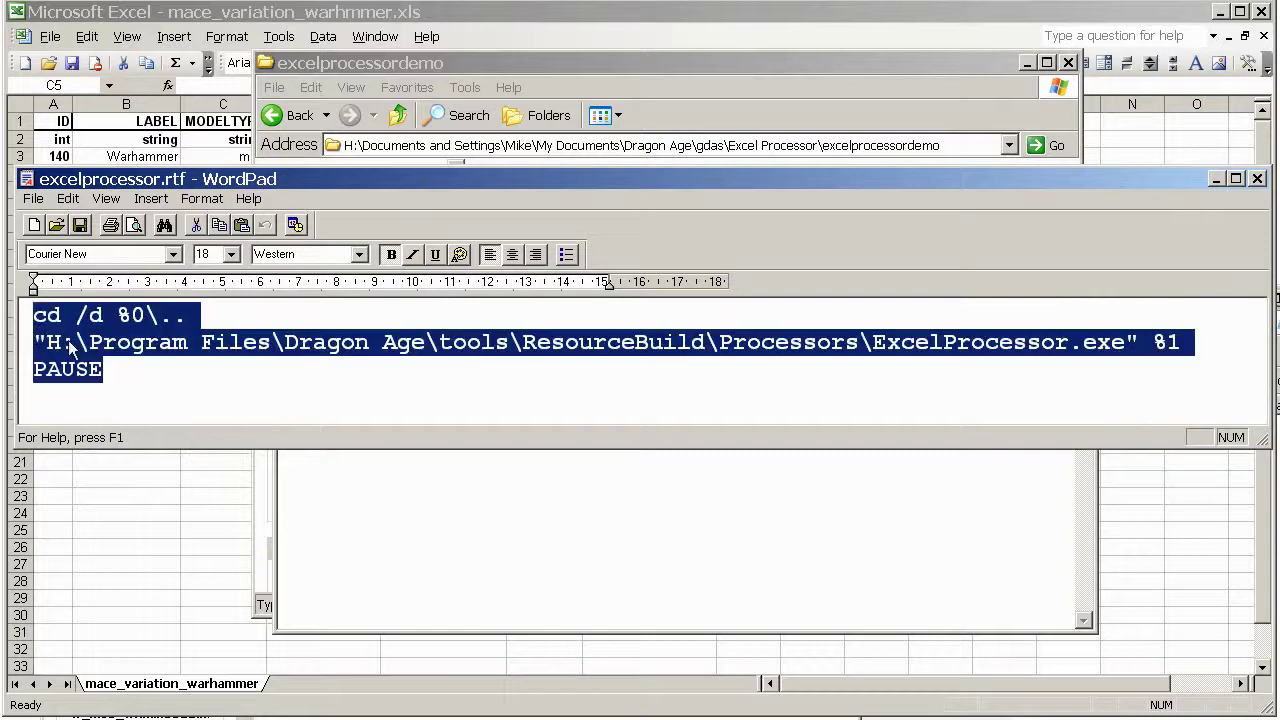
click(560, 418)
click(612, 459)
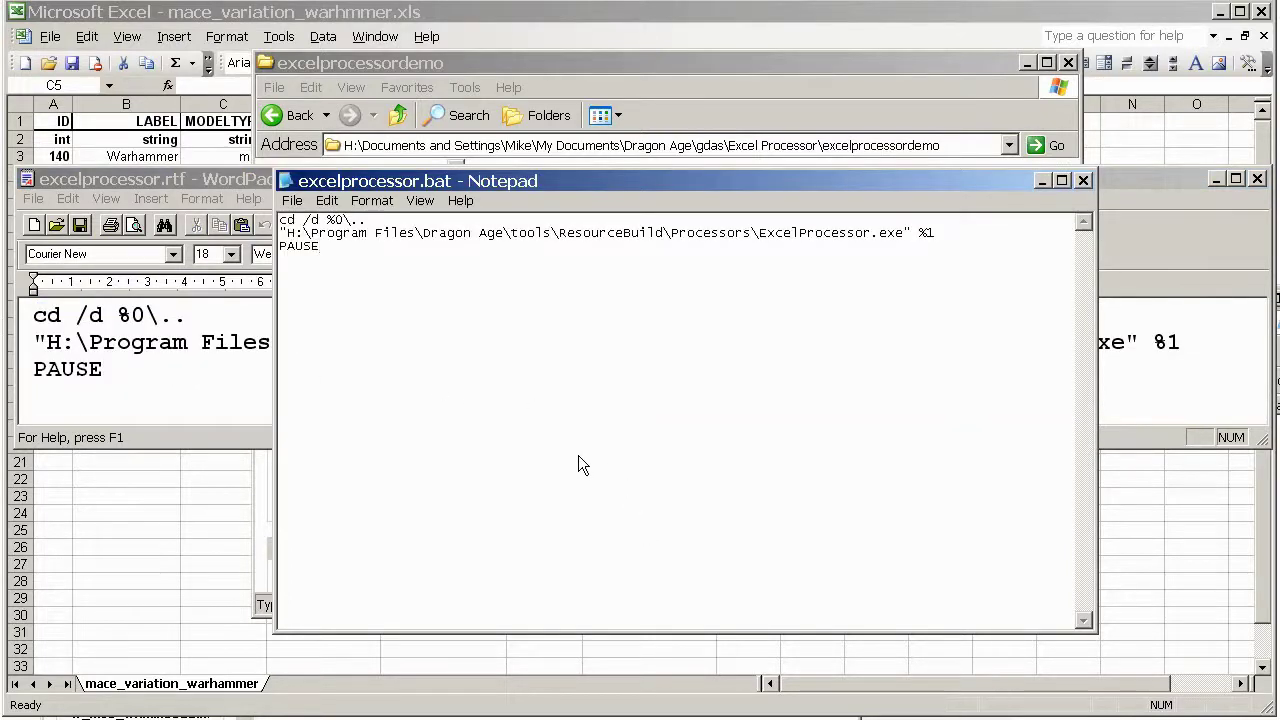
Save excelprocessor.bat and minimize the Notepad and WordPad windows to uncover the excelprocessordemo folder
click(292, 200)
click(329, 258)
click(1041, 184)
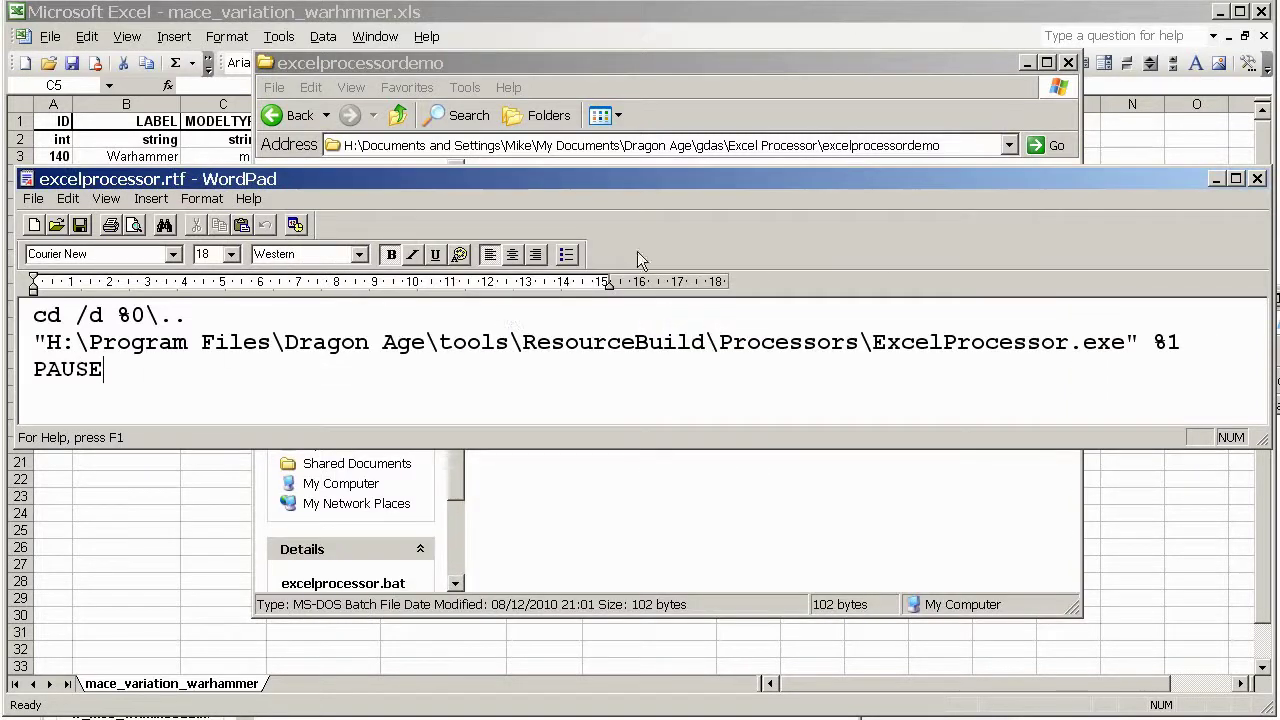
click(1219, 178)
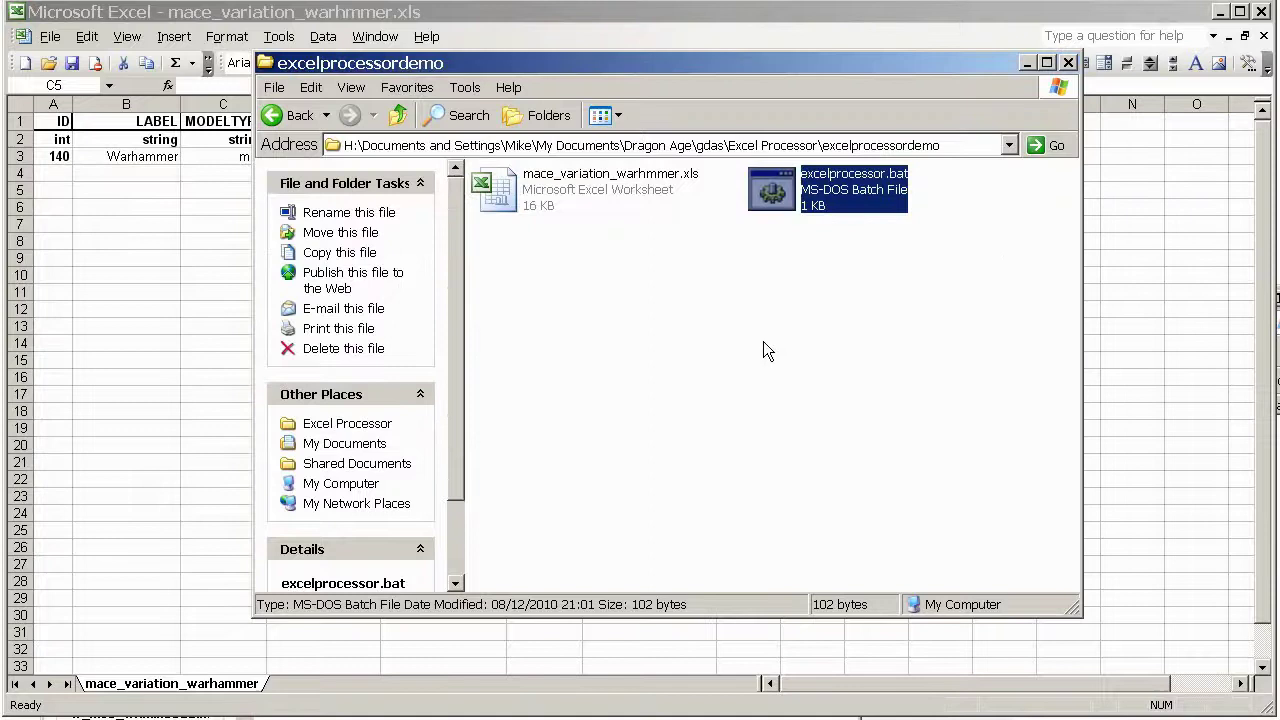
Try to process mace_variation_warhmmer.xls with excelprocessor.bat while the workbook is still open in Excel, and abort the run
click(760, 334)
click(530, 194)
ctrl+click(825, 197)
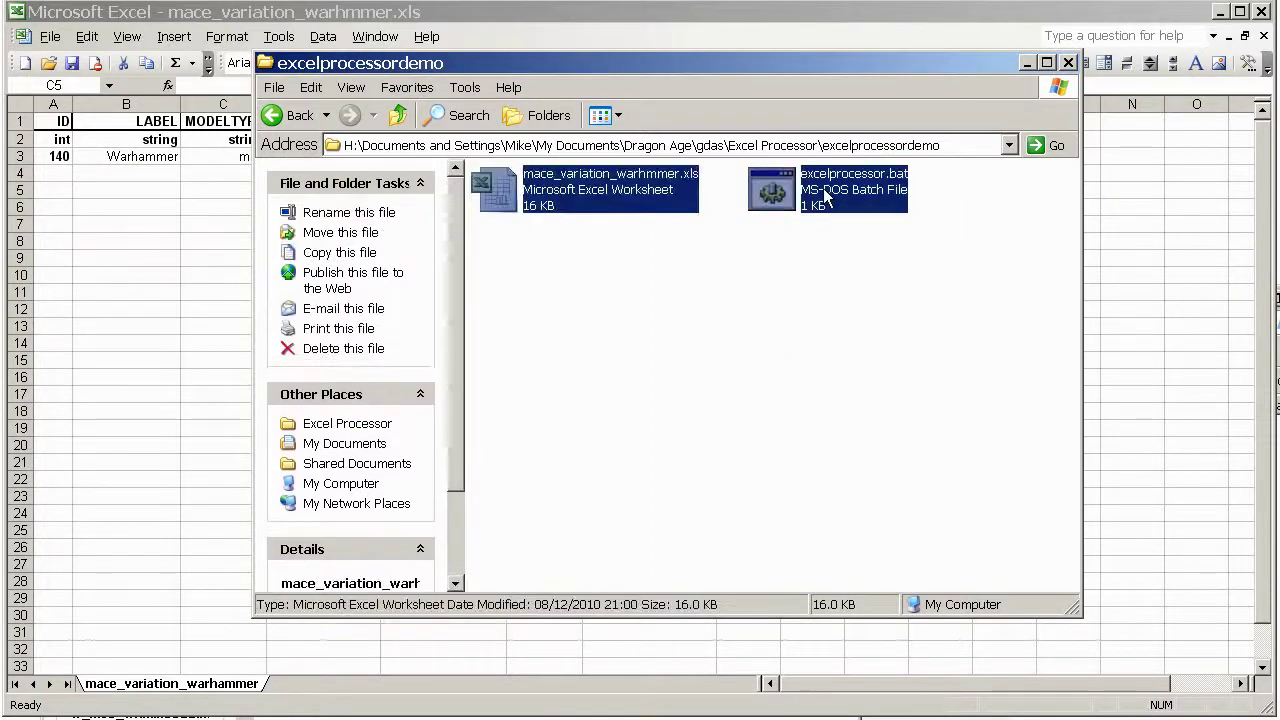
drag(825, 194, 823, 190)
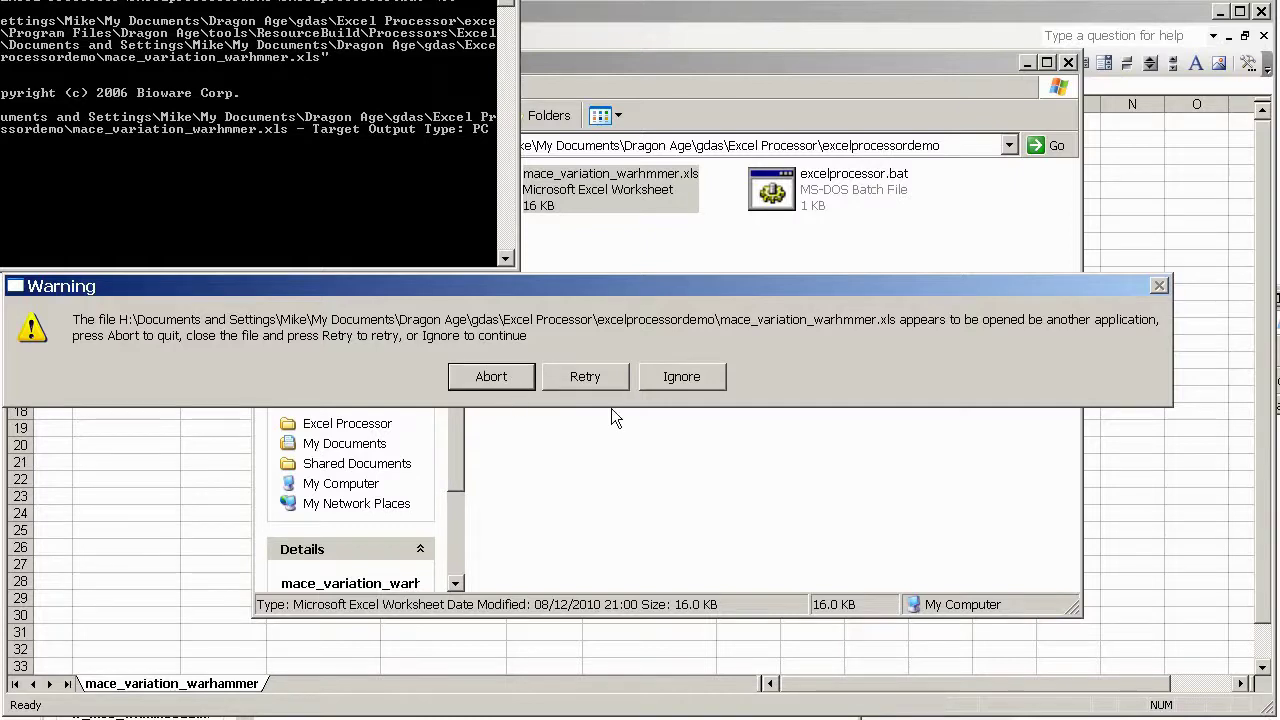
click(525, 378)
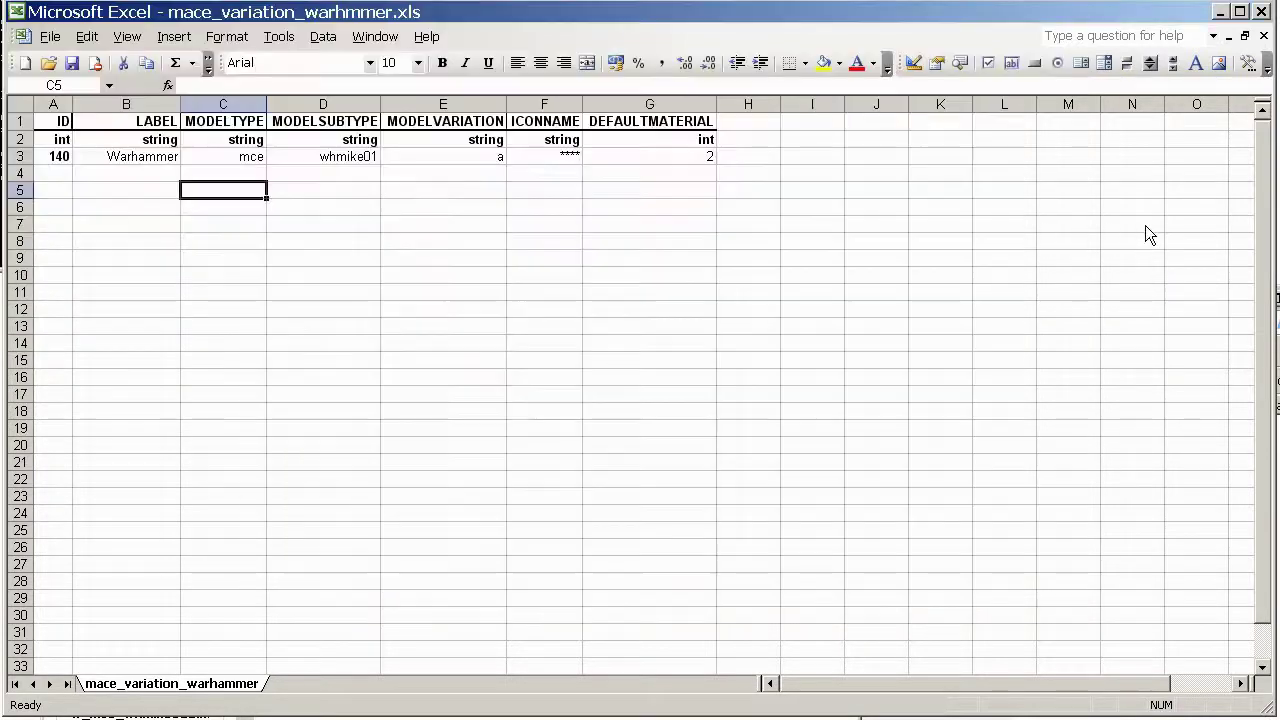
Close the mace_variation_warhmmer workbook in Excel, process its file with excelprocessor.bat and select the generated mace_variation_warhammer.GDA file
click(1263, 35)
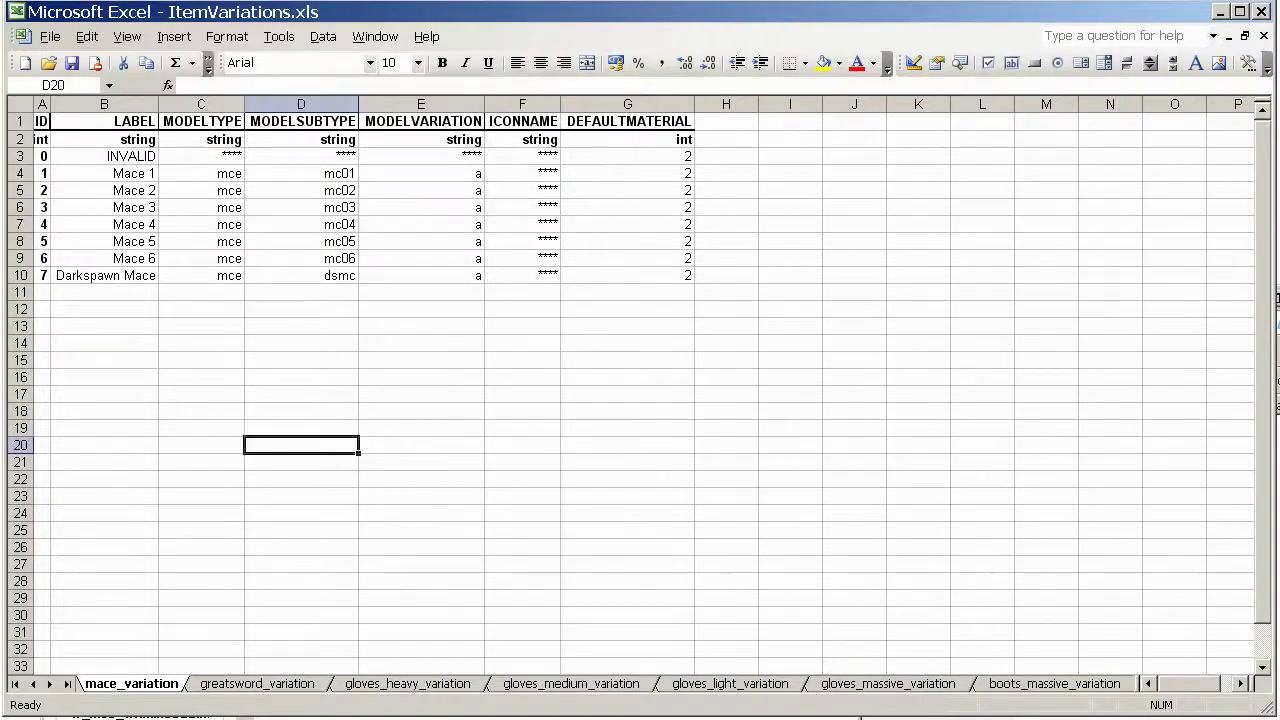
key(alt+Tab)
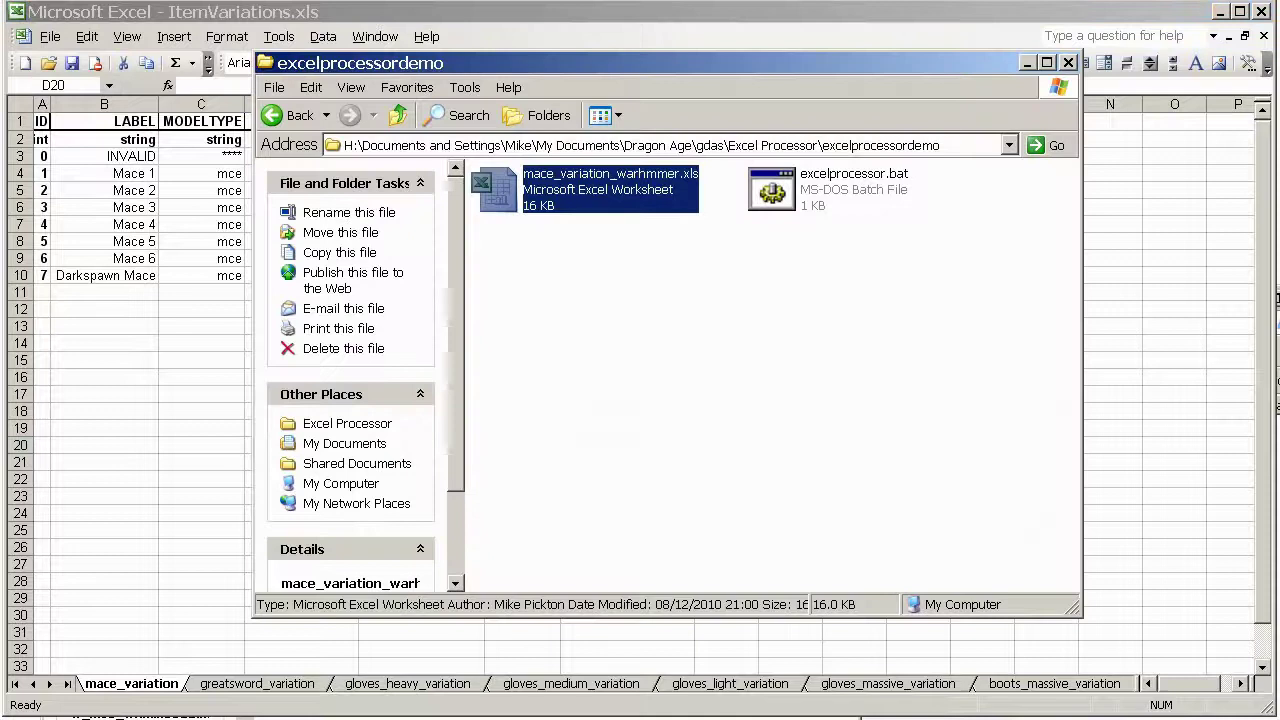
drag(848, 346, 564, 197)
drag(838, 196, 832, 190)
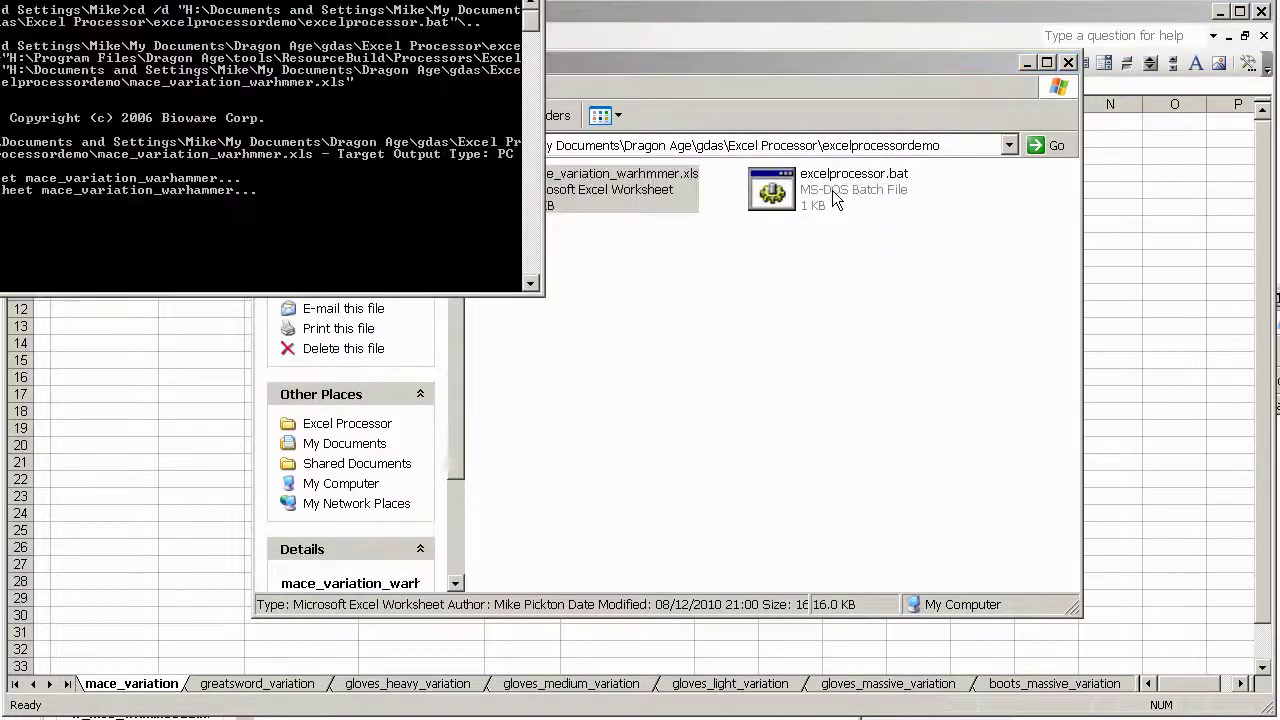
key(Return)
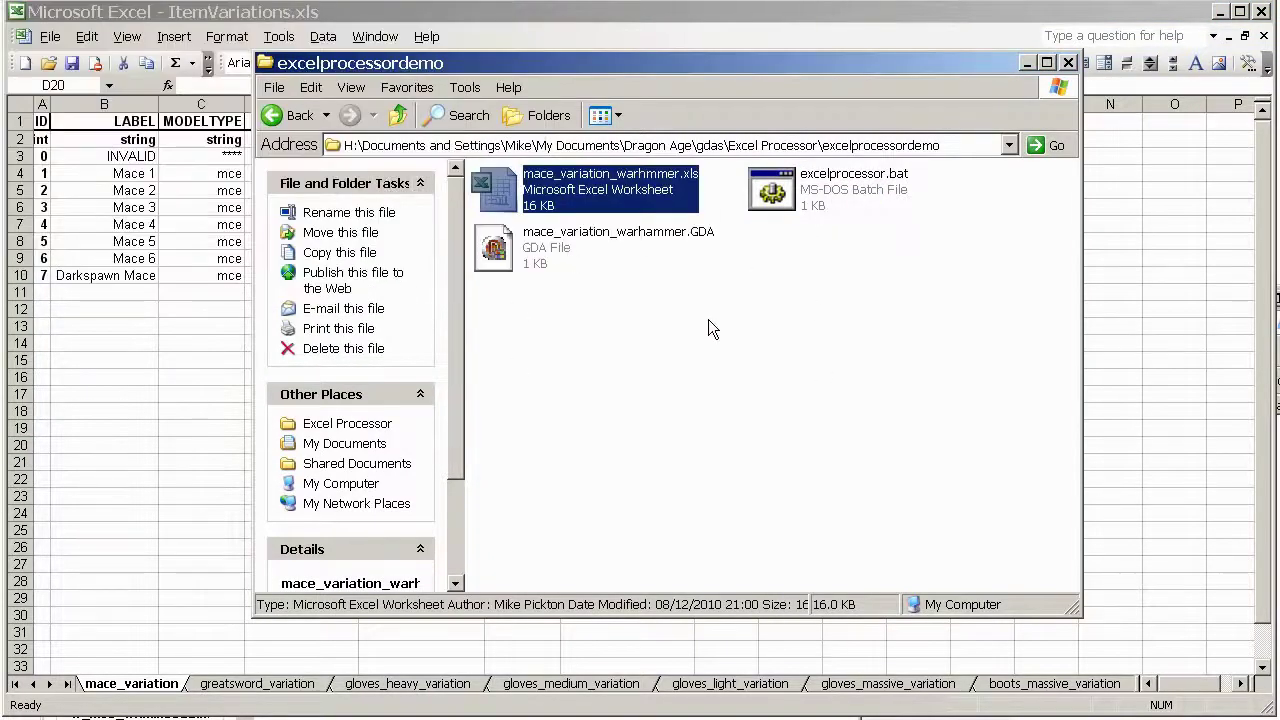
click(557, 252)
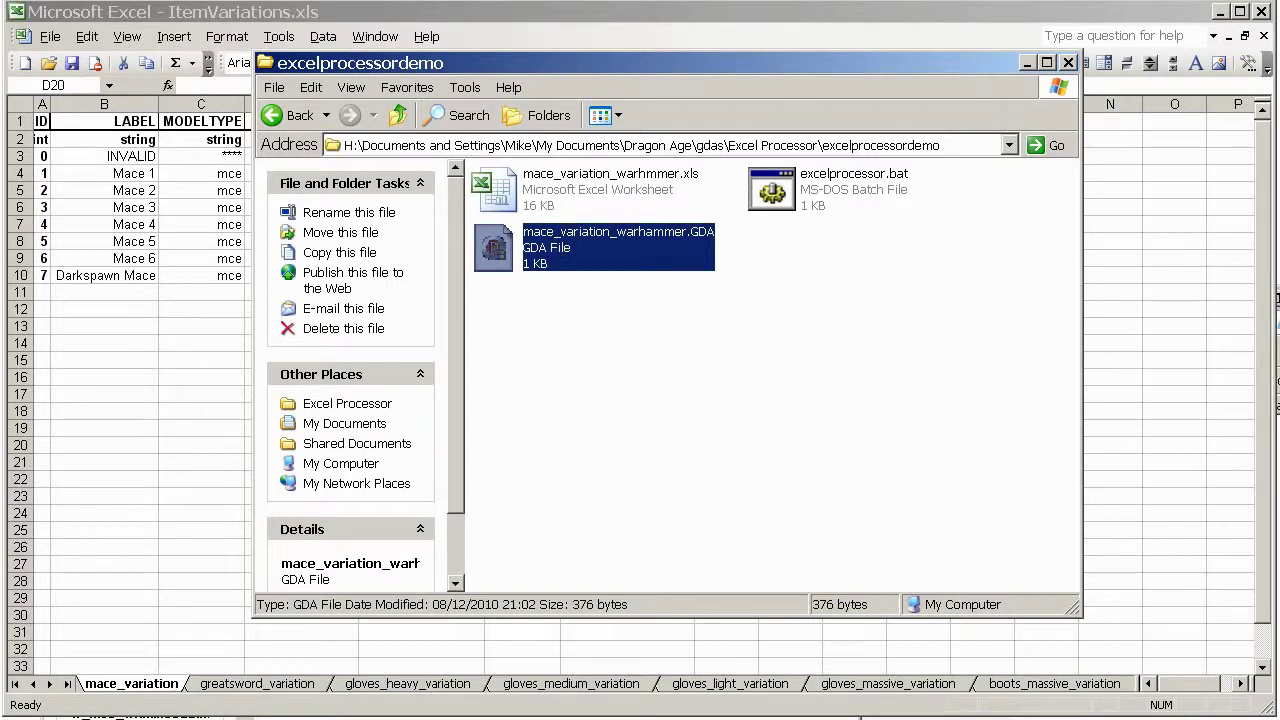
Switch to the Dragon Age Toolset and create a new item resource named mike_warhammer in the folder \miketest\ of the warhammer_mod module
key(alt+Tab)
drag(165, 558, 576, 549)
click(645, 605)
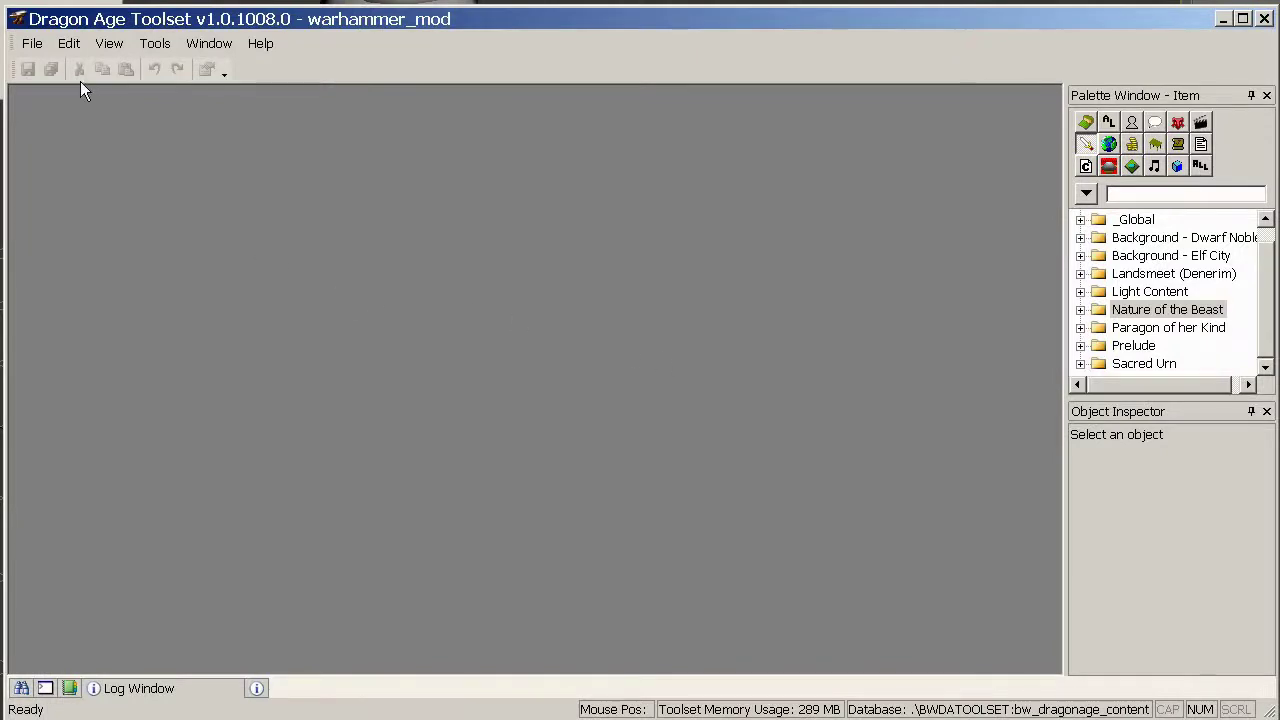
click(33, 44)
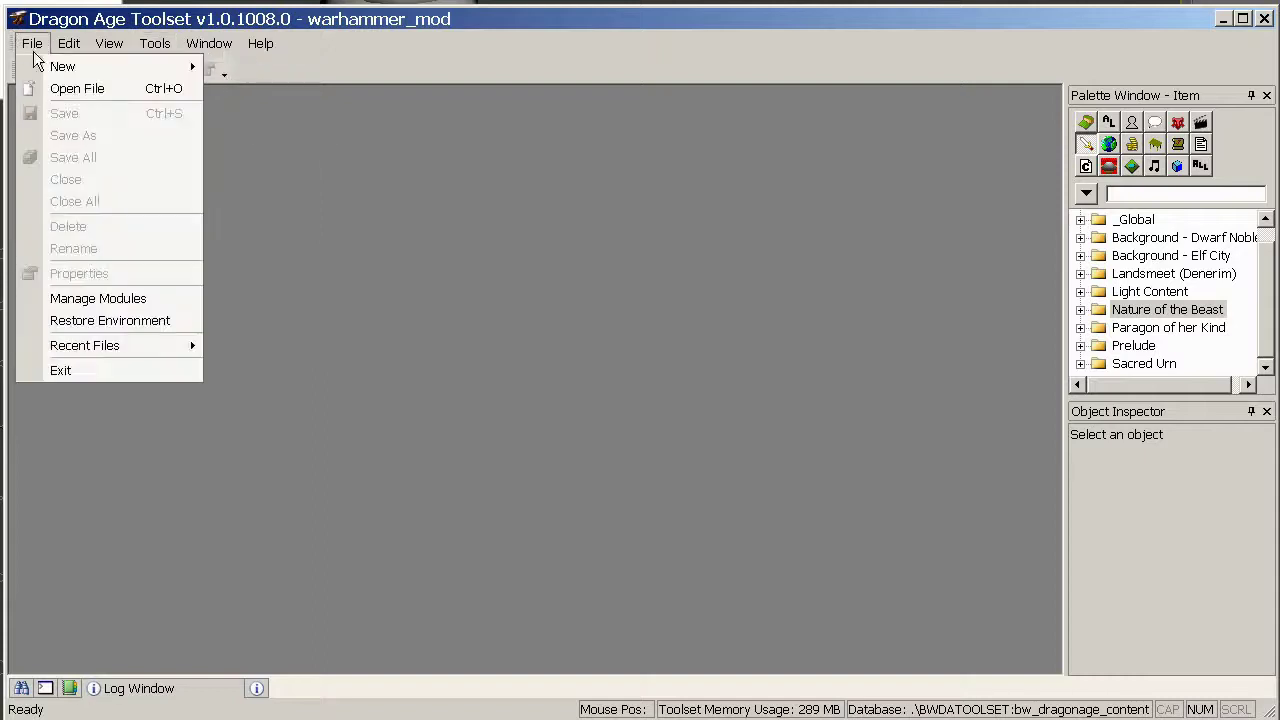
mouse_move(79, 70)
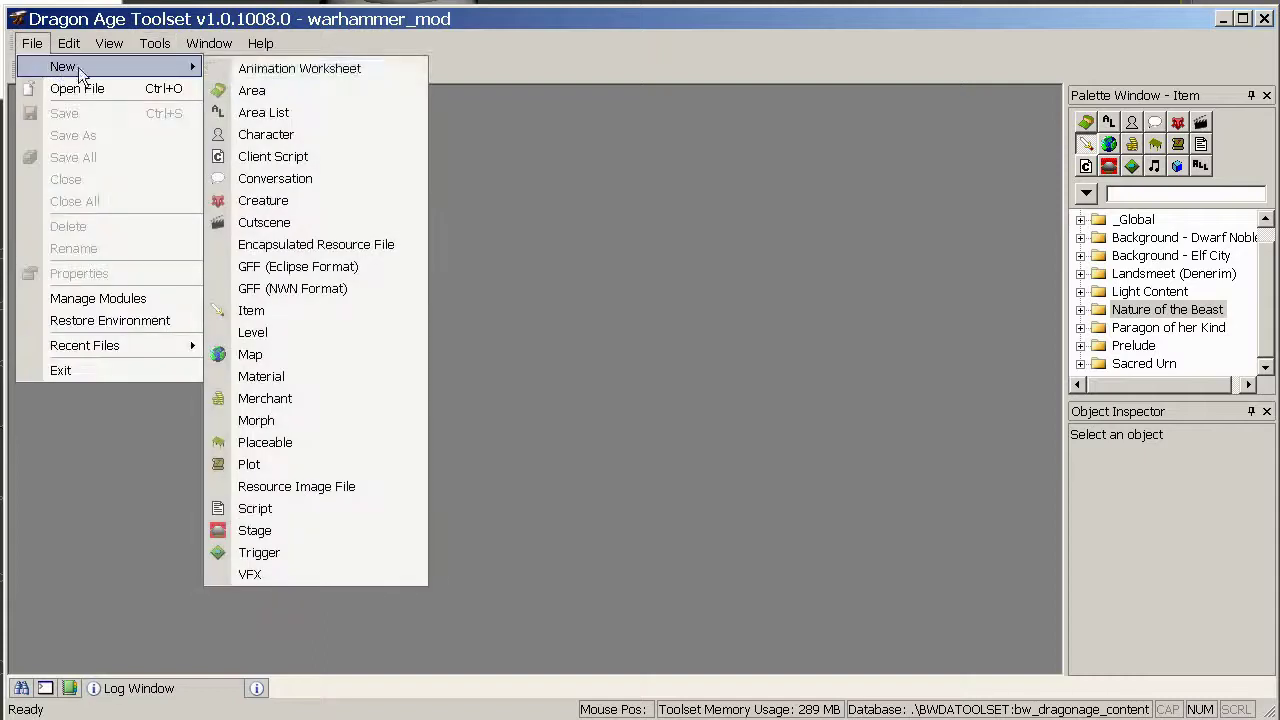
click(322, 308)
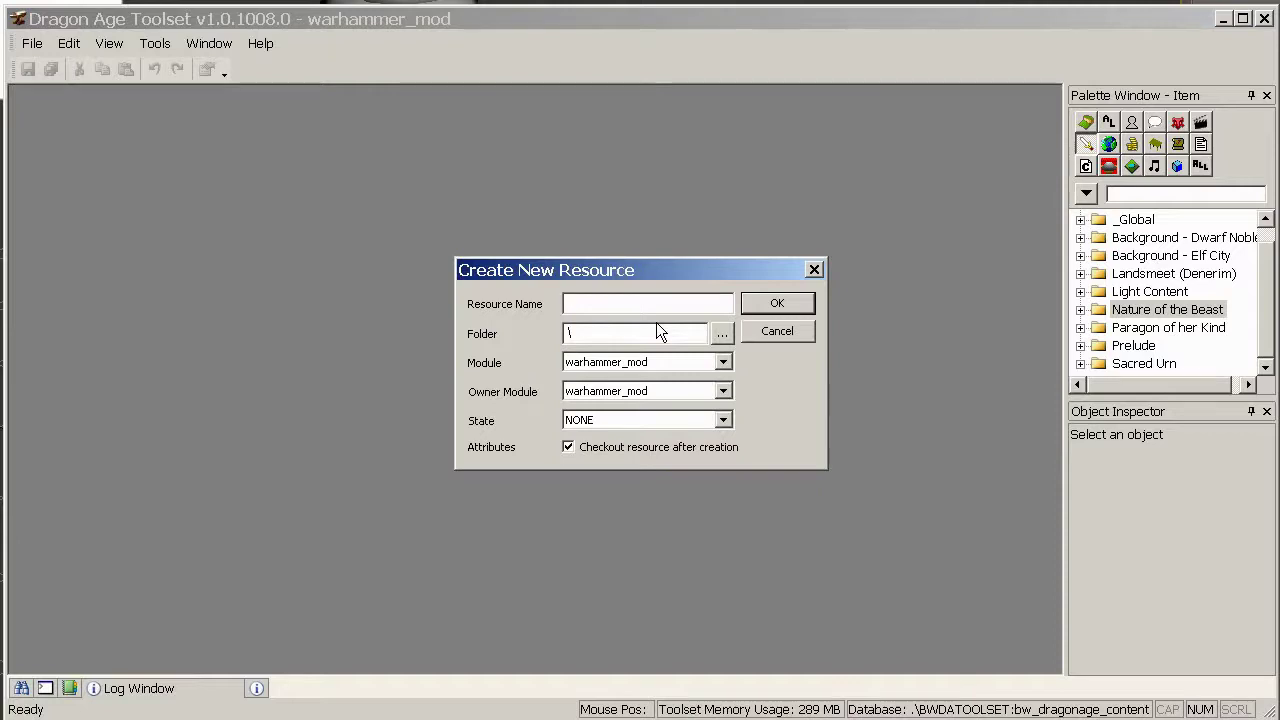
text(mike)
text(_warh)
text(ammer)
text(test\)
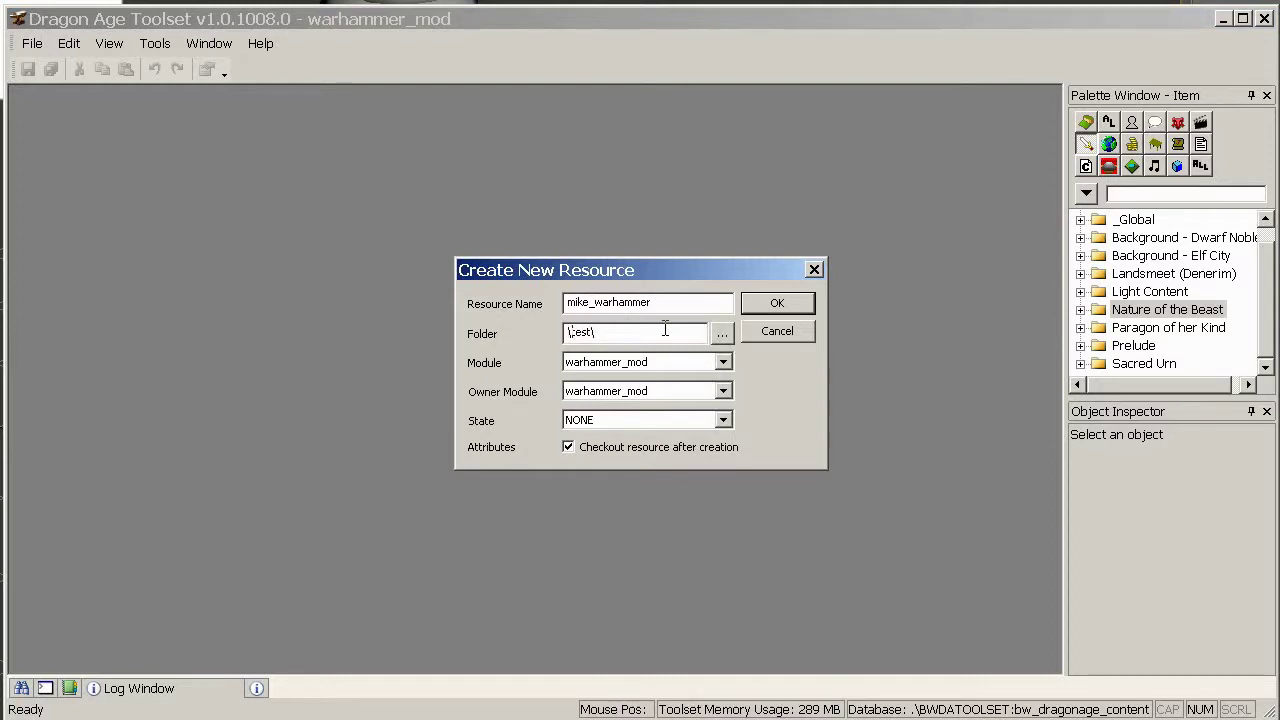
text(mike)
click(693, 337)
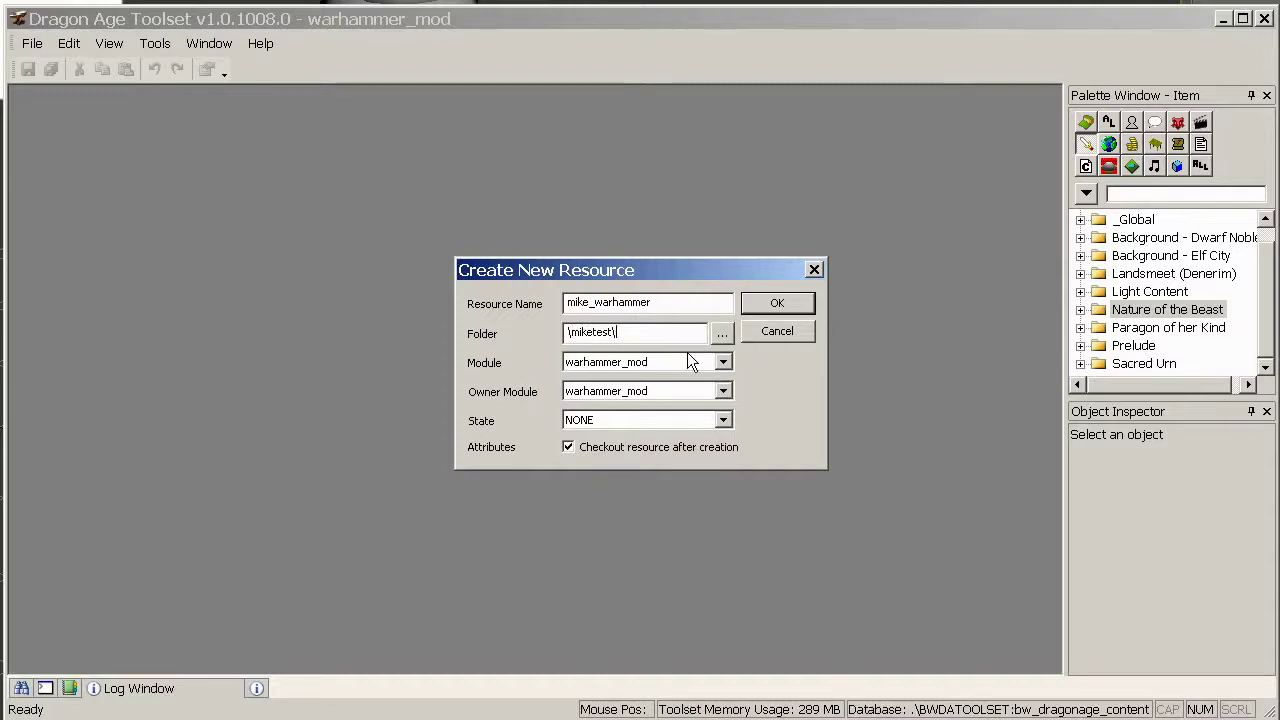
click(786, 305)
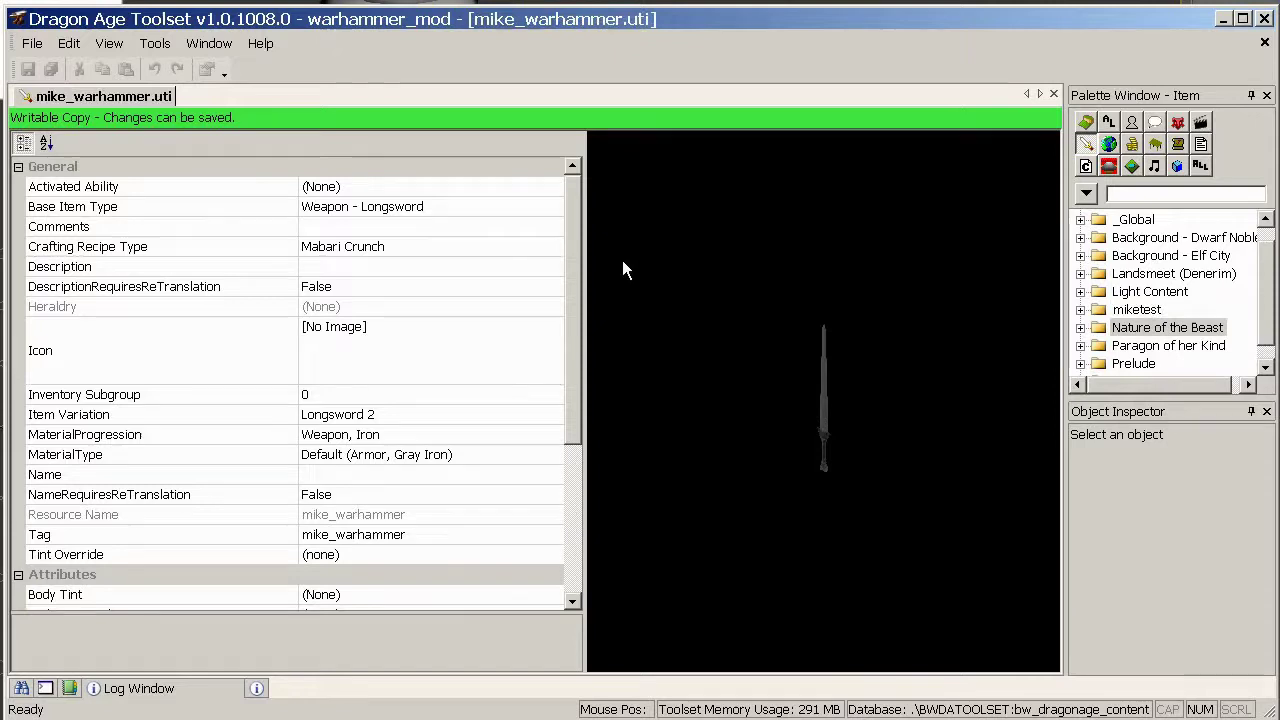
Set the item's Base Item Type to Weapon - Mace and its Item Variation to Warhammer, and inspect the model in the preview
click(528, 206)
click(554, 206)
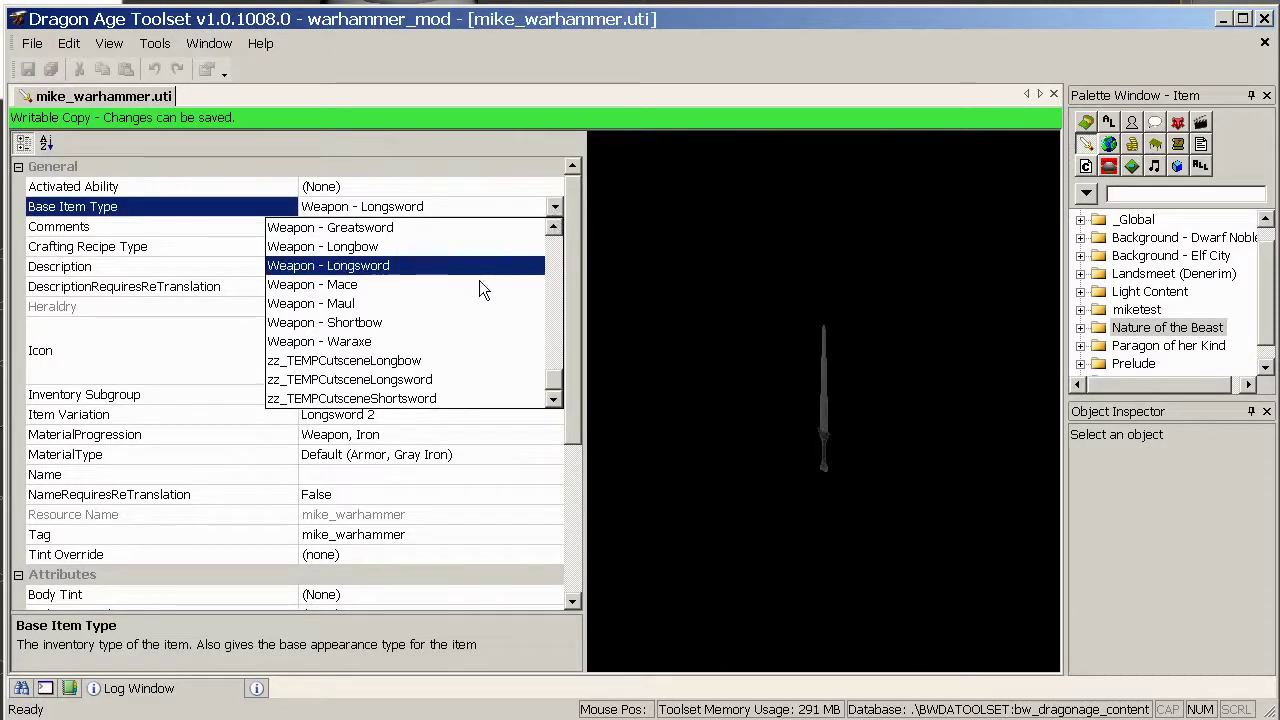
click(425, 284)
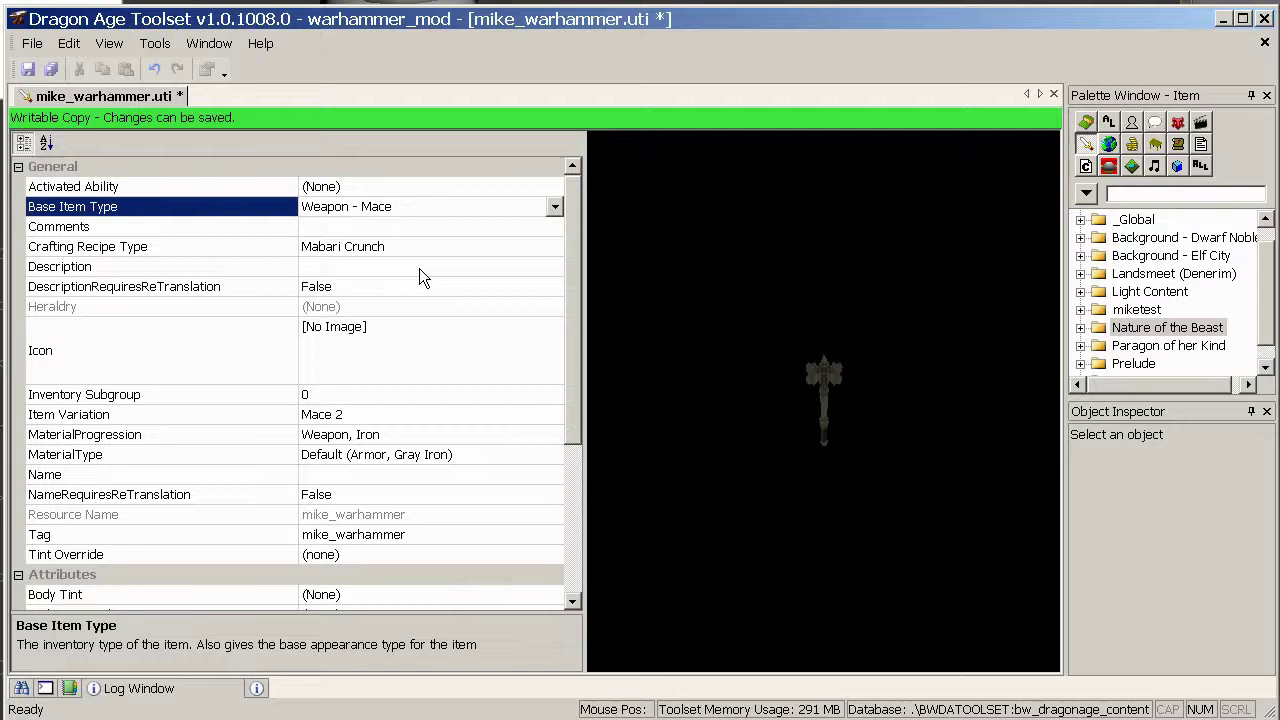
click(540, 414)
click(554, 414)
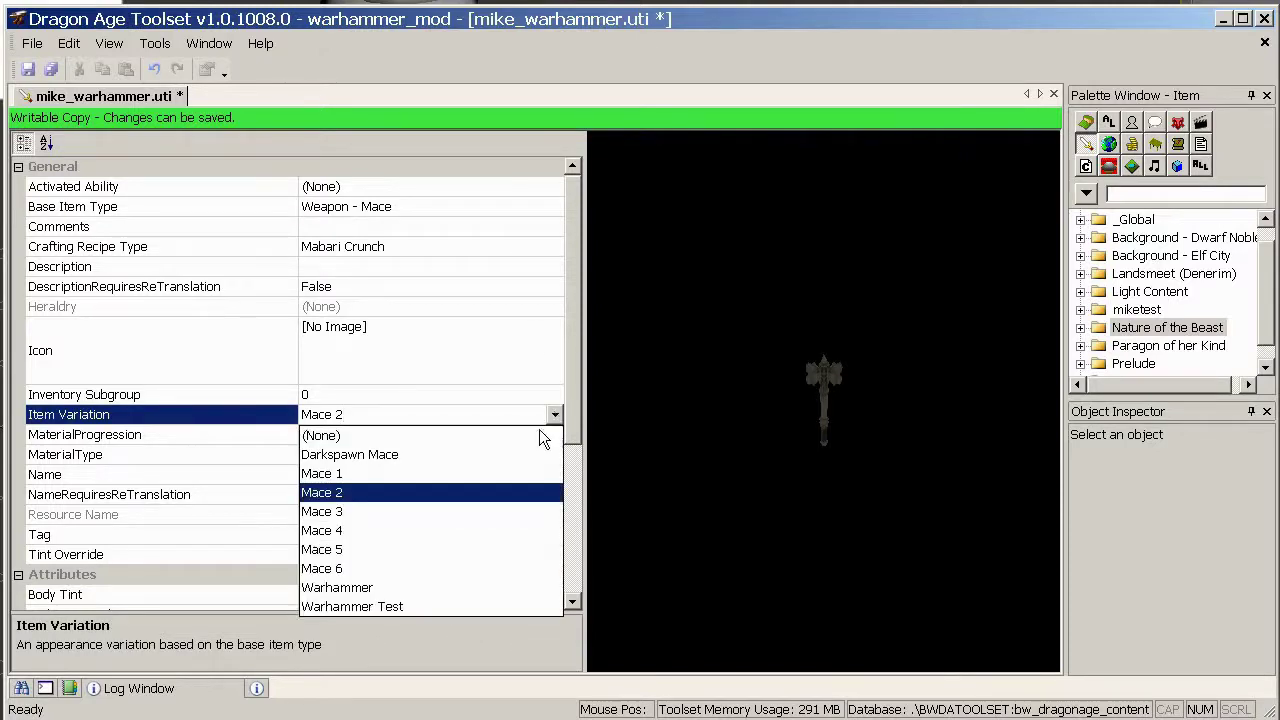
click(382, 587)
scroll(827, 505, up, 10)
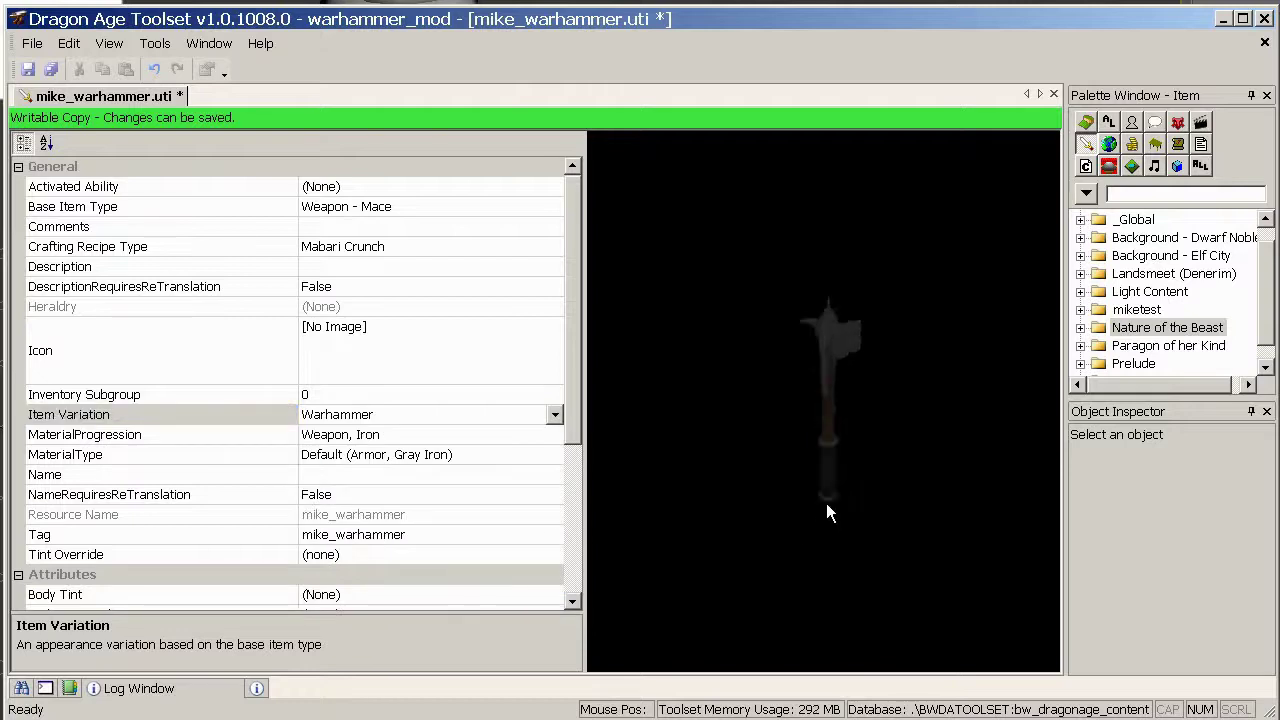
scroll(827, 513, down, 10)
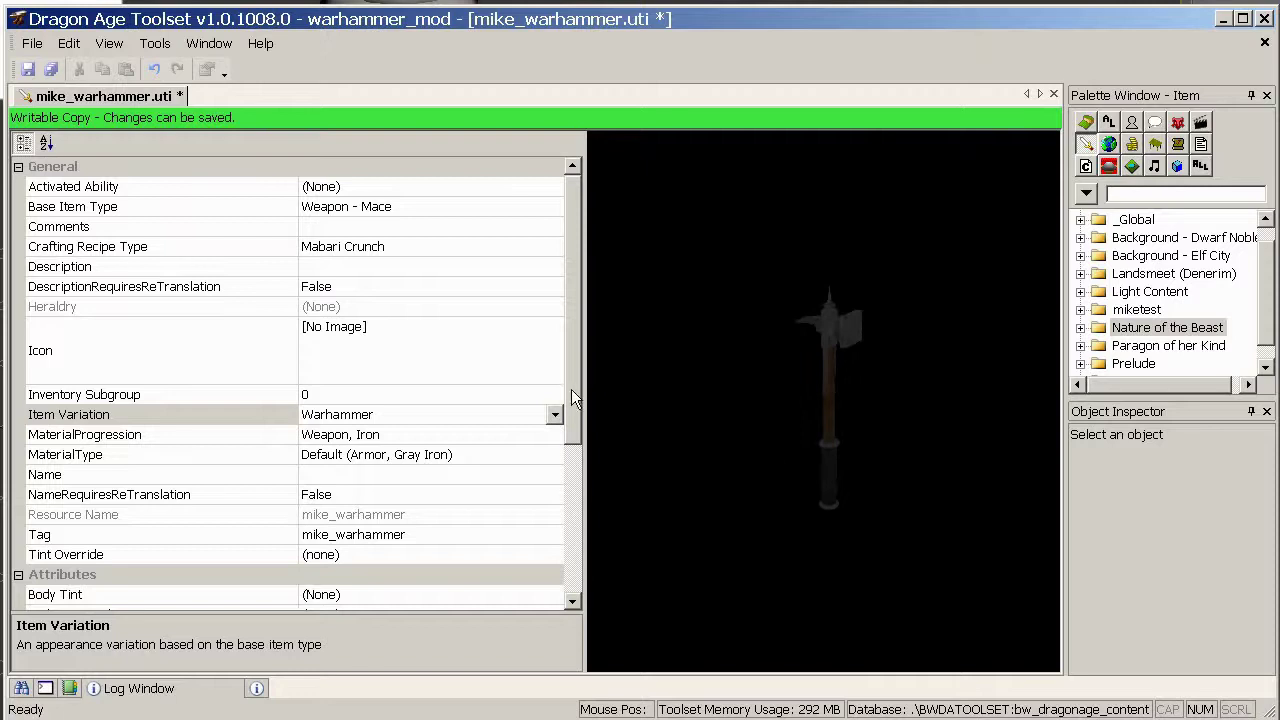
Set the item's OnHit Effect to Electricity damage and its OnHit Power to 10
drag(572, 389, 570, 454)
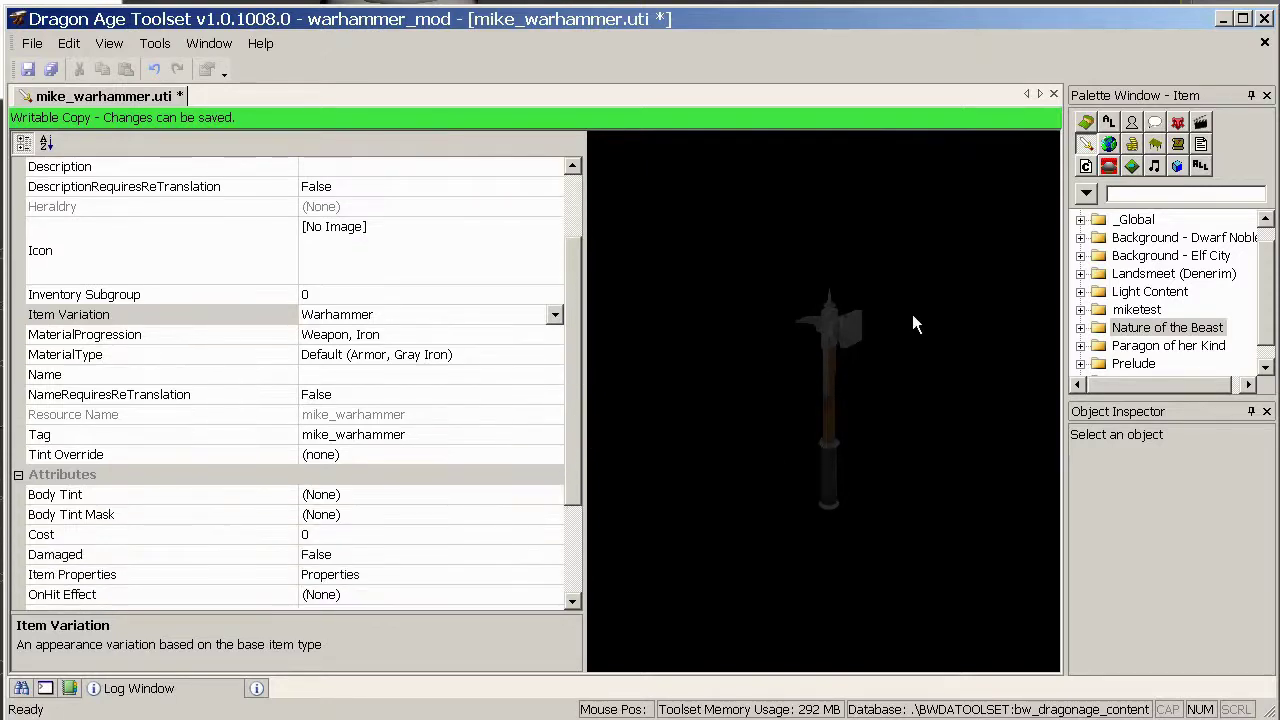
drag(566, 365, 542, 422)
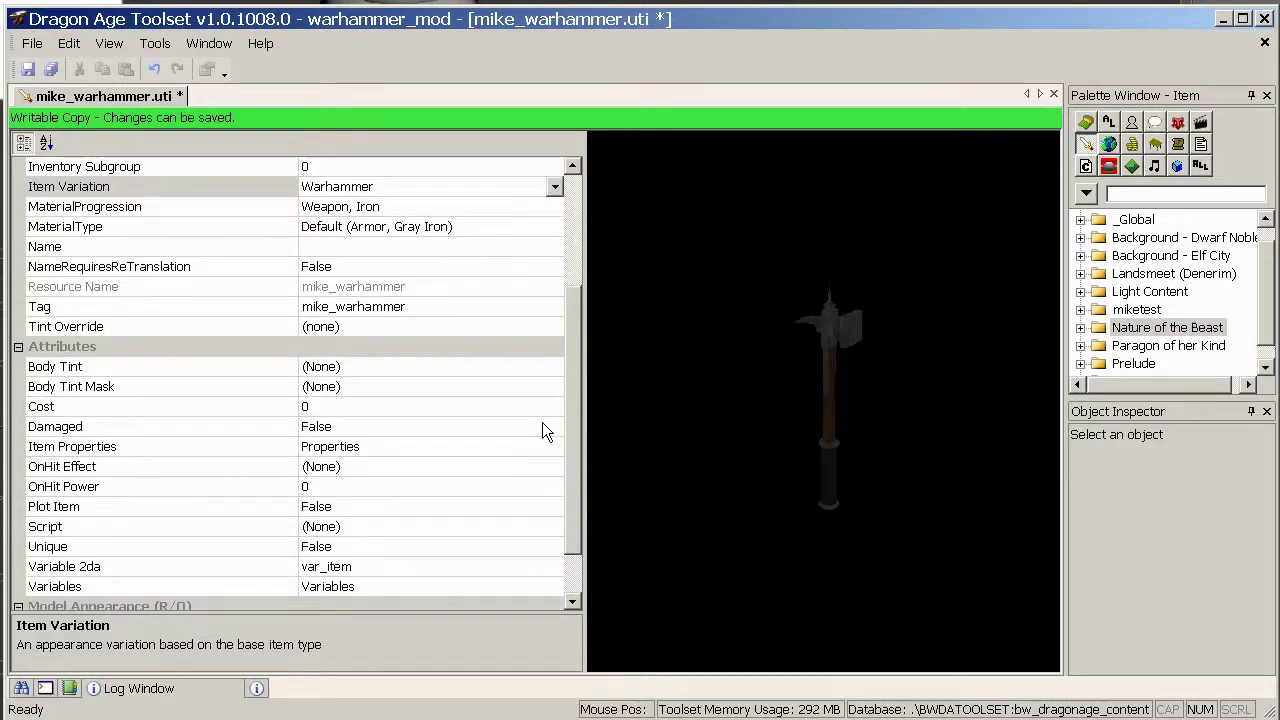
click(378, 470)
click(554, 466)
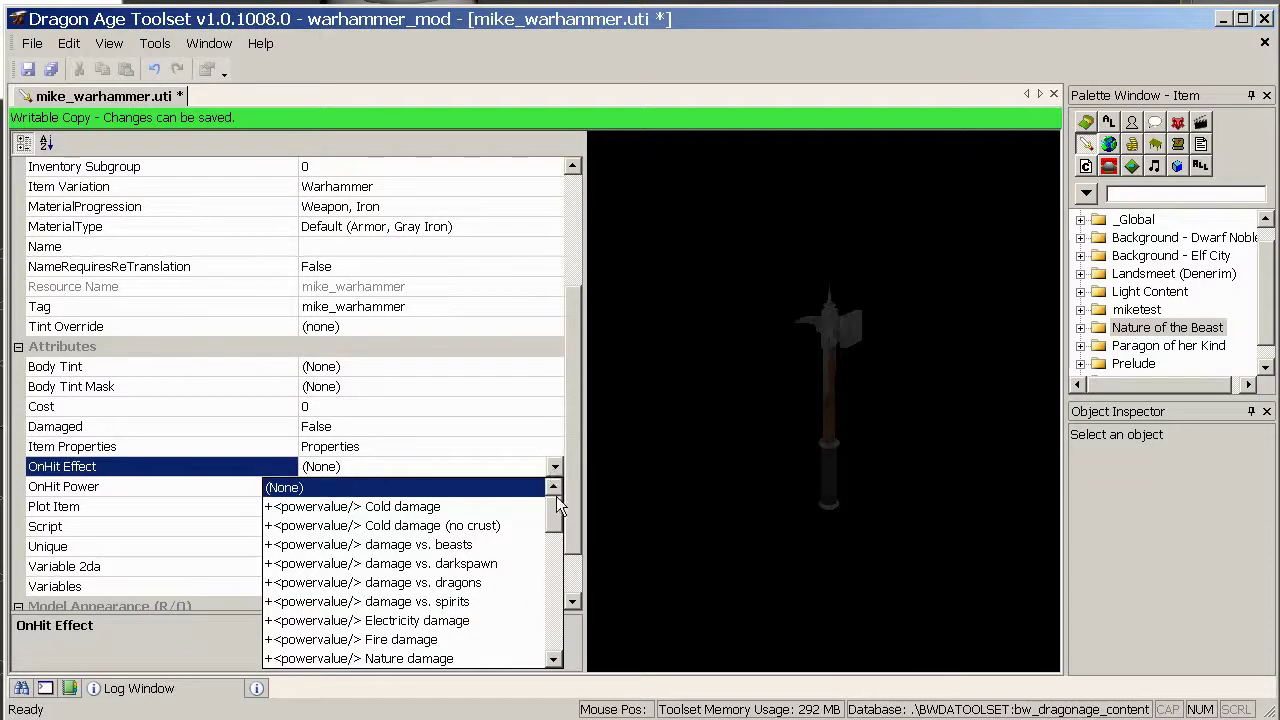
click(485, 620)
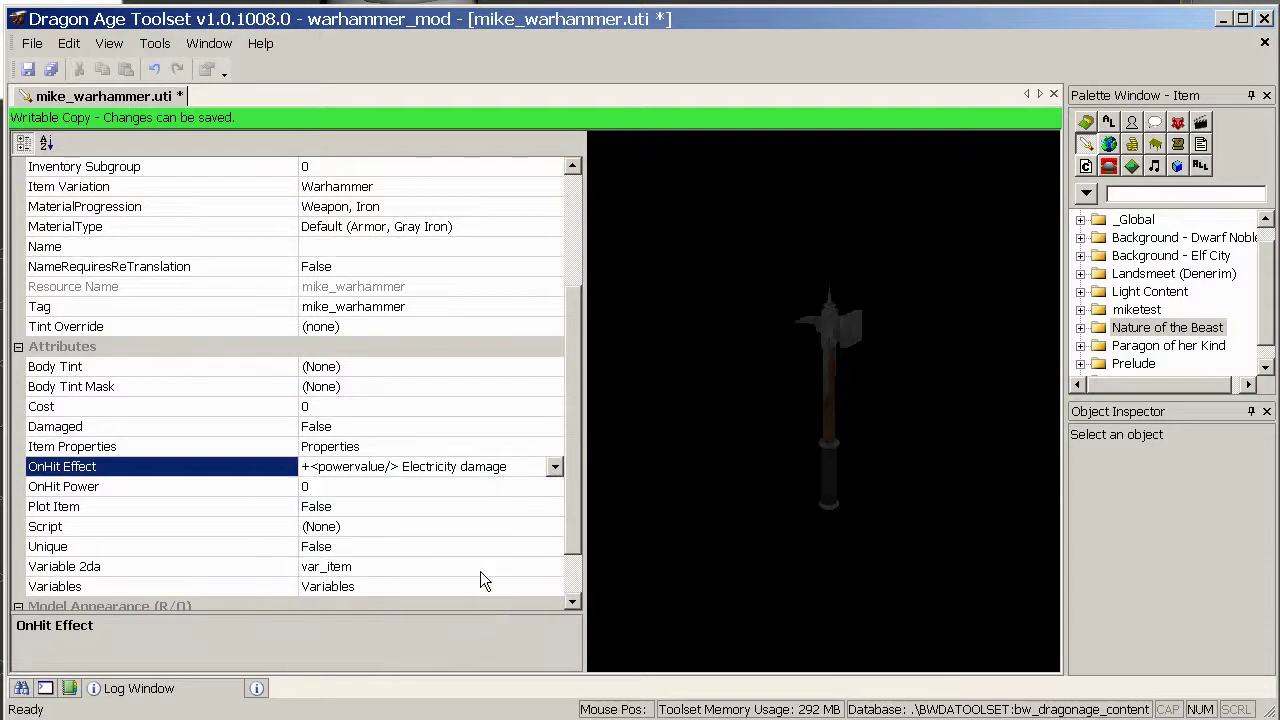
click(420, 488)
text(10)
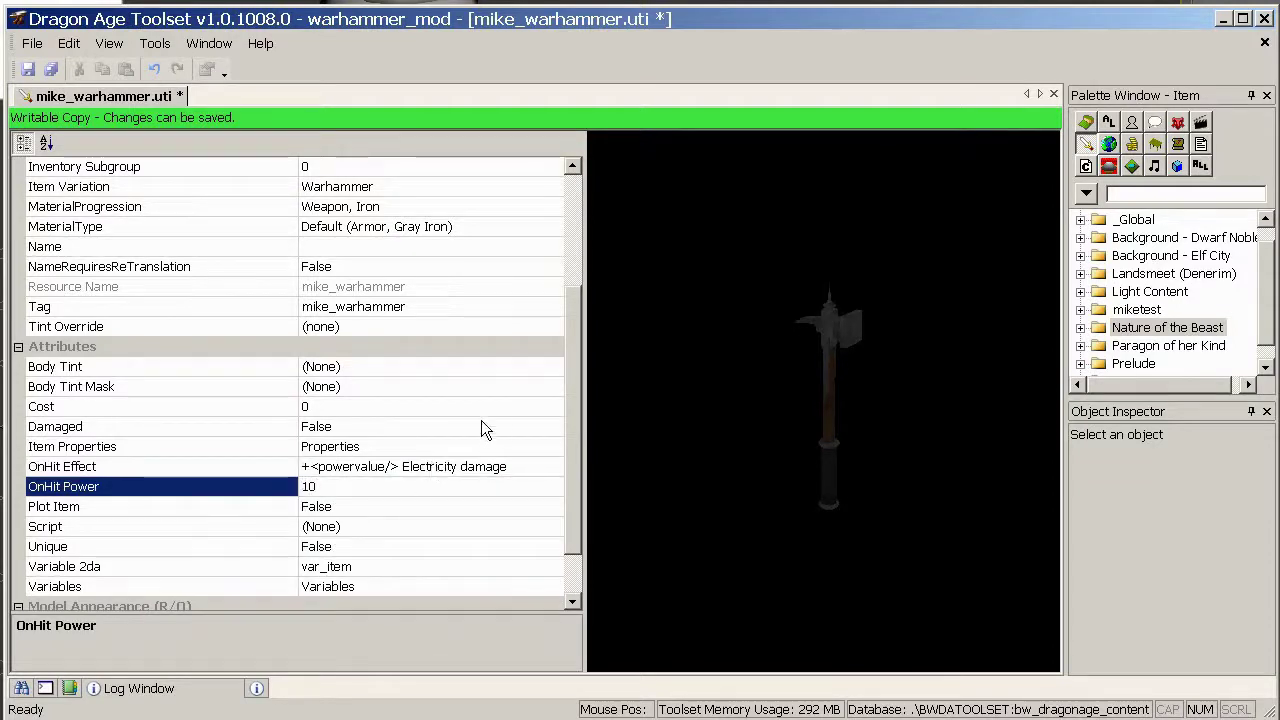
click(478, 407)
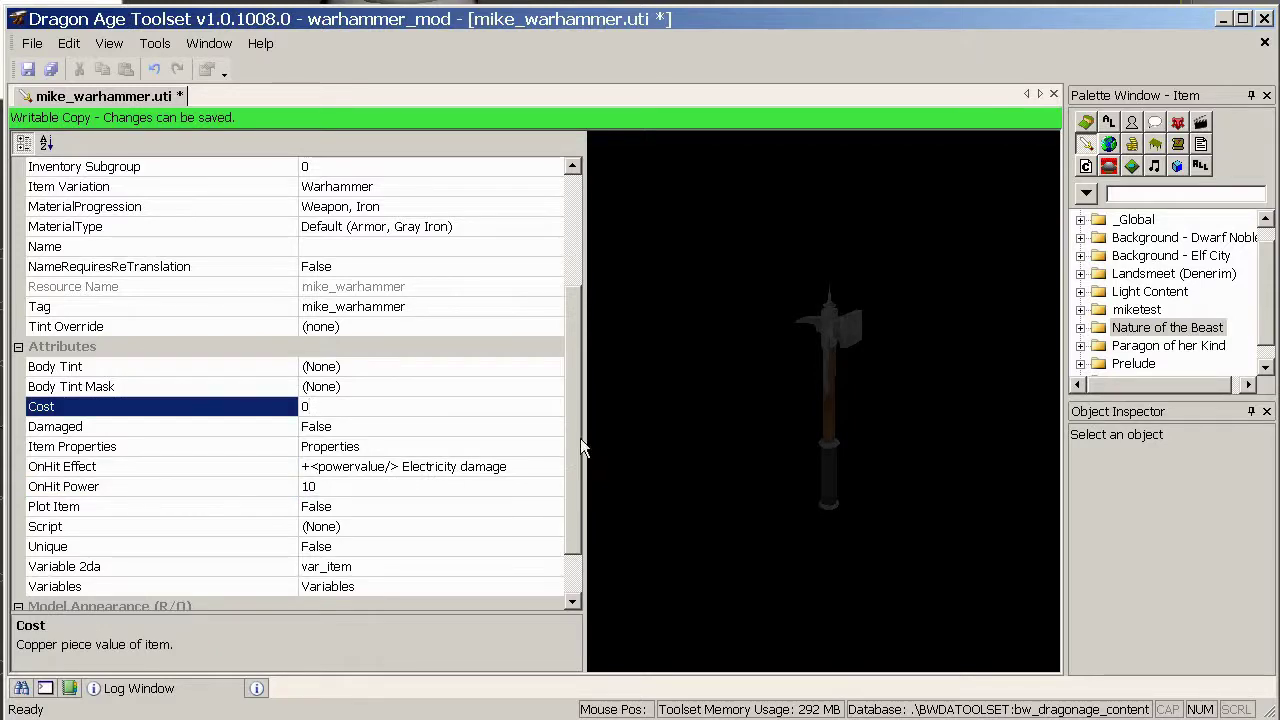
Enter warhammer as the item's Name and desc as its Description
scroll(580, 438, up, 3)
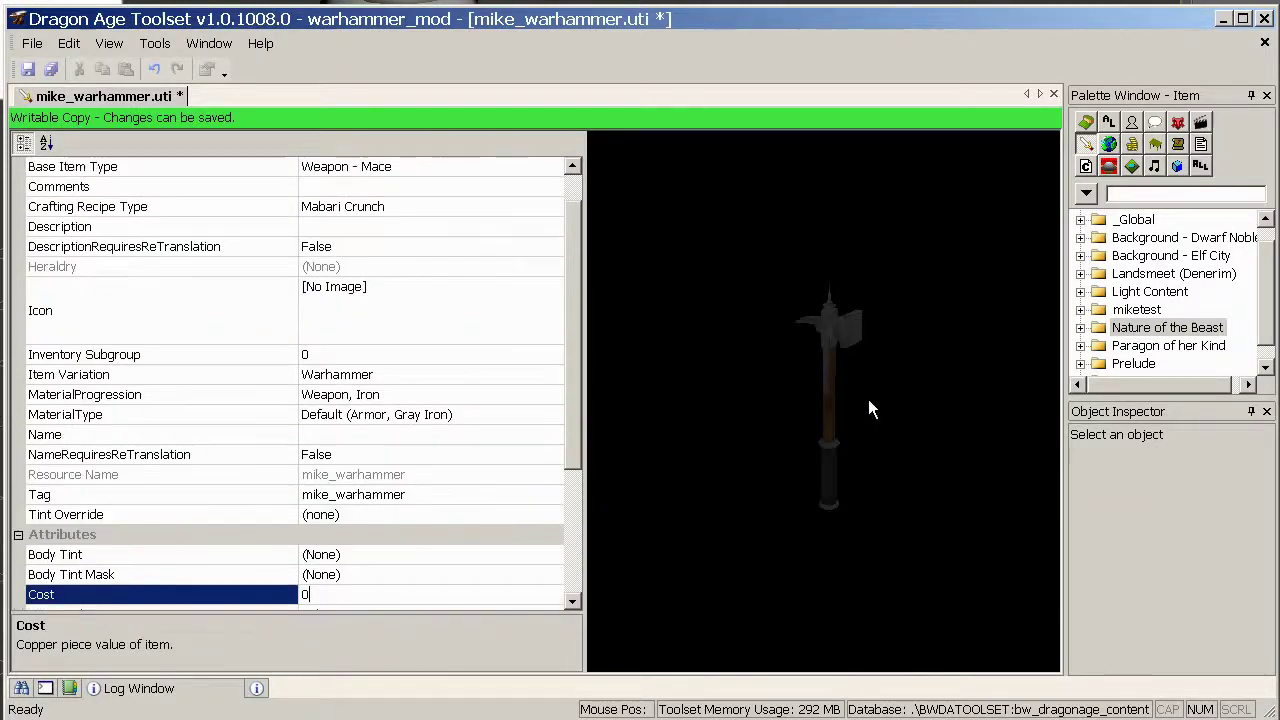
click(822, 266)
drag(842, 325, 872, 312)
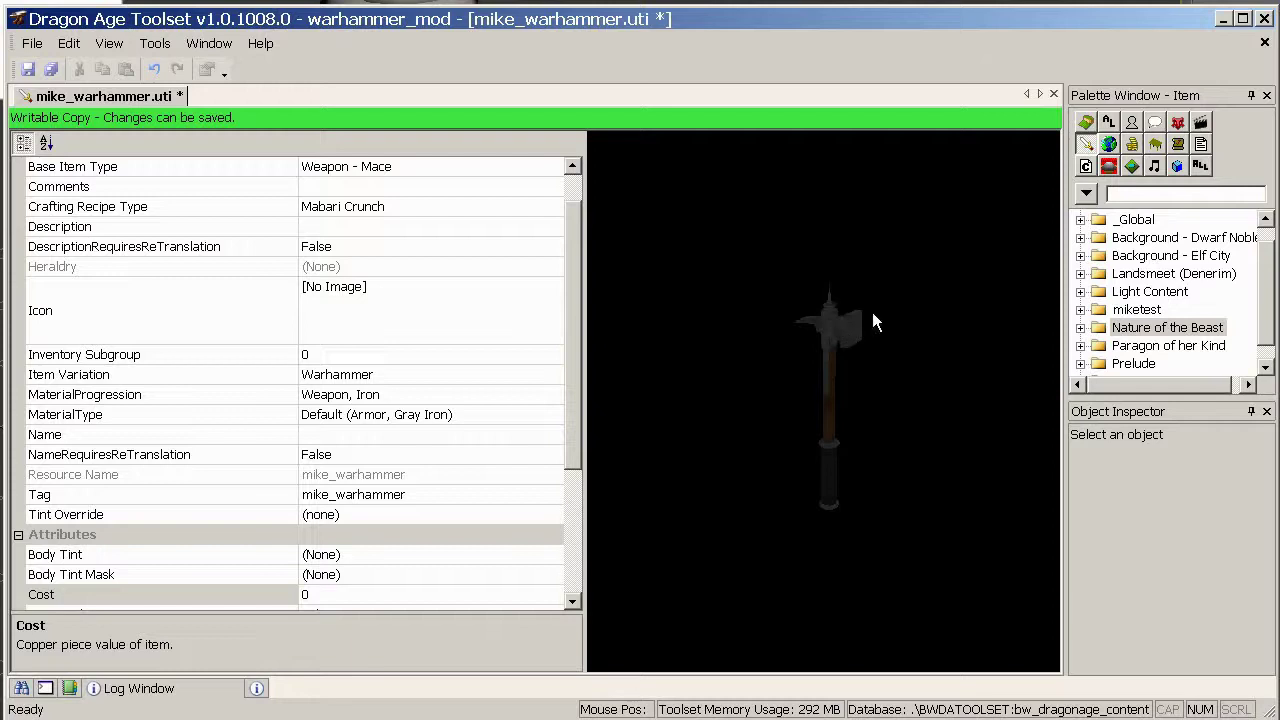
scroll(562, 245, up, 1)
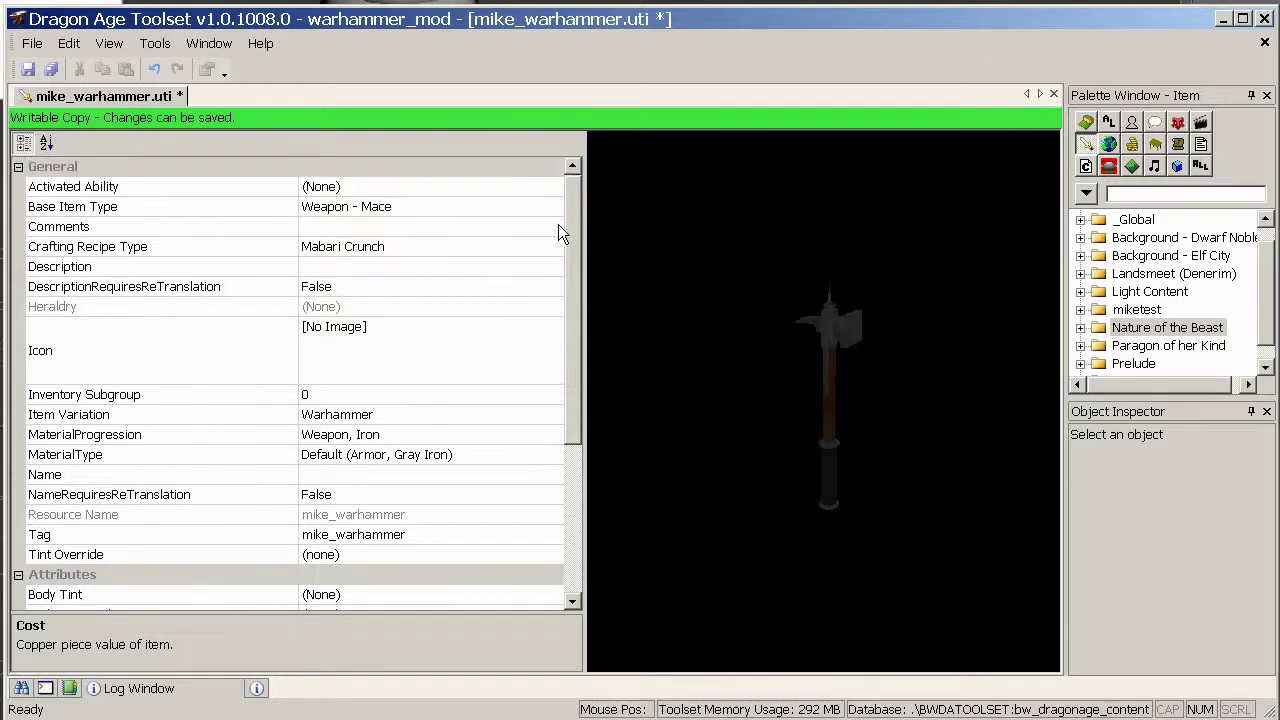
click(437, 472)
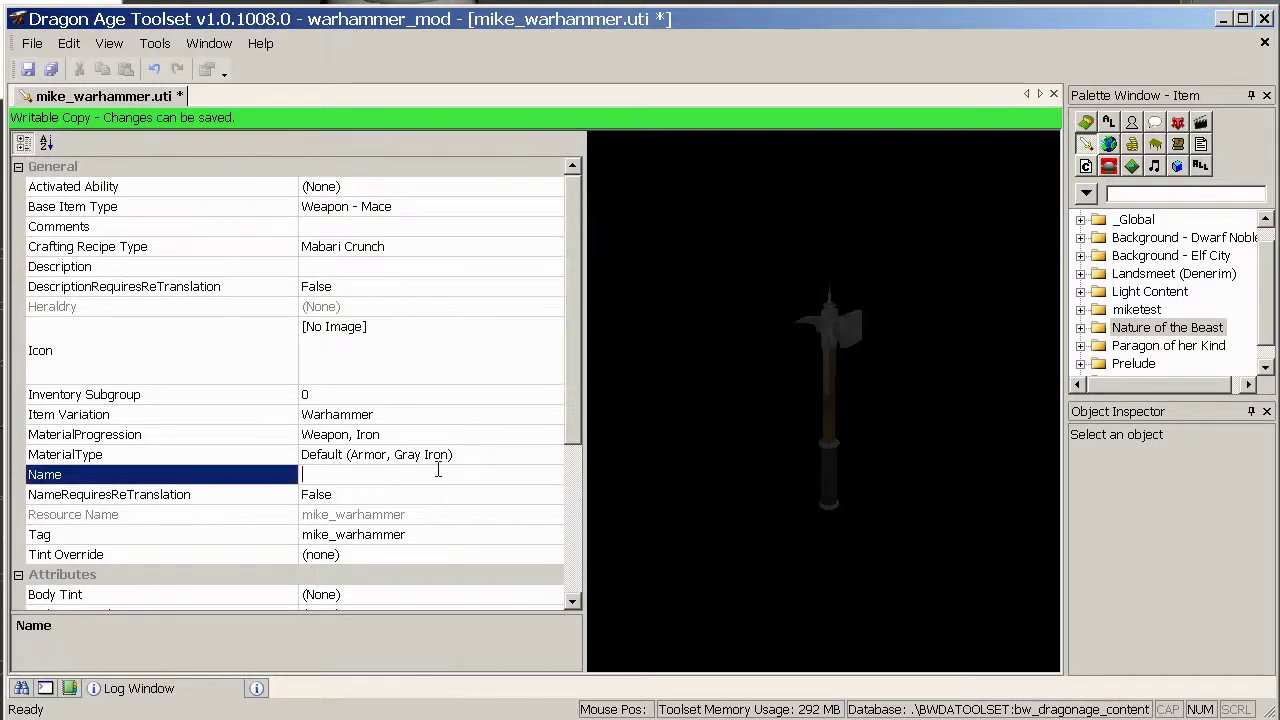
text(warhammer)
click(352, 268)
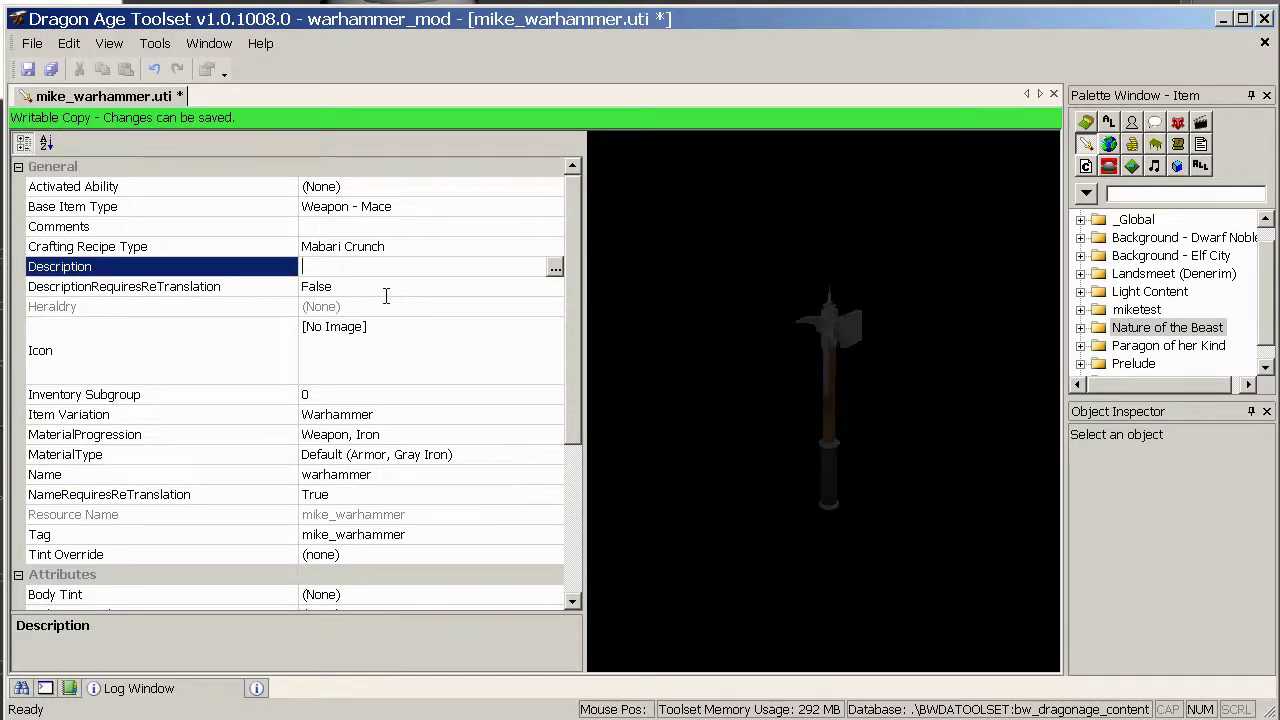
click(554, 269)
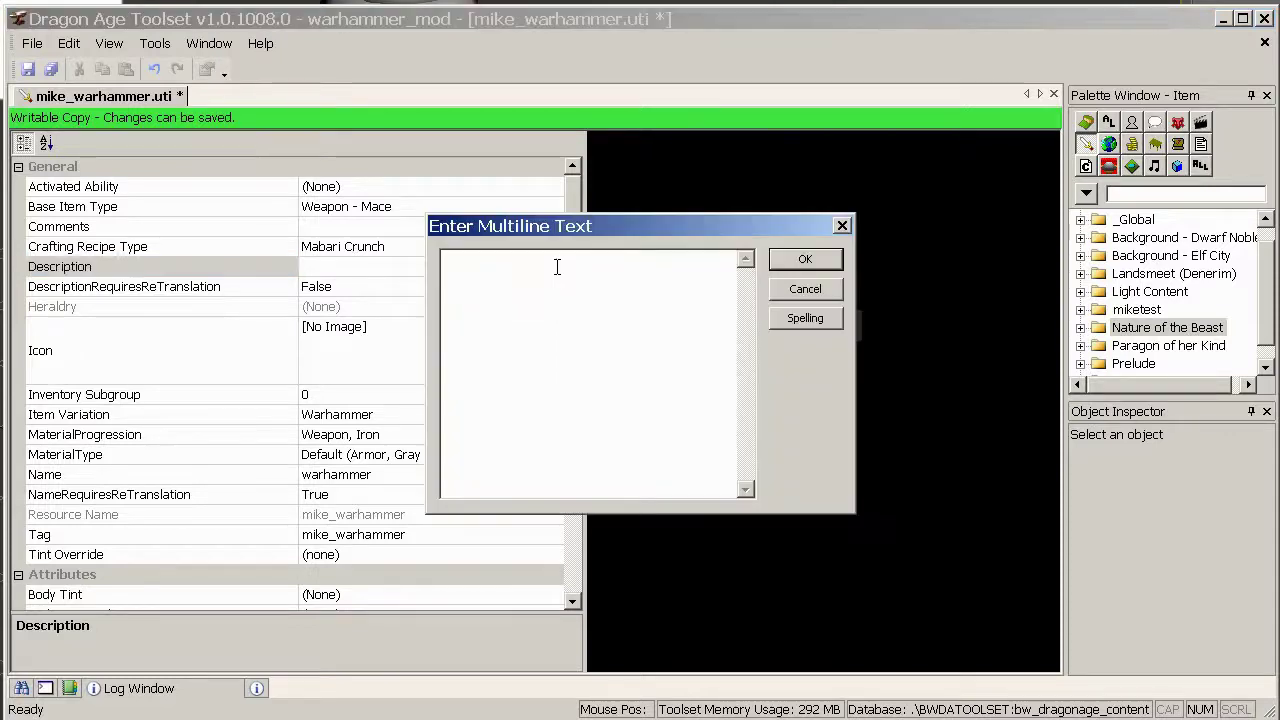
text(desc)
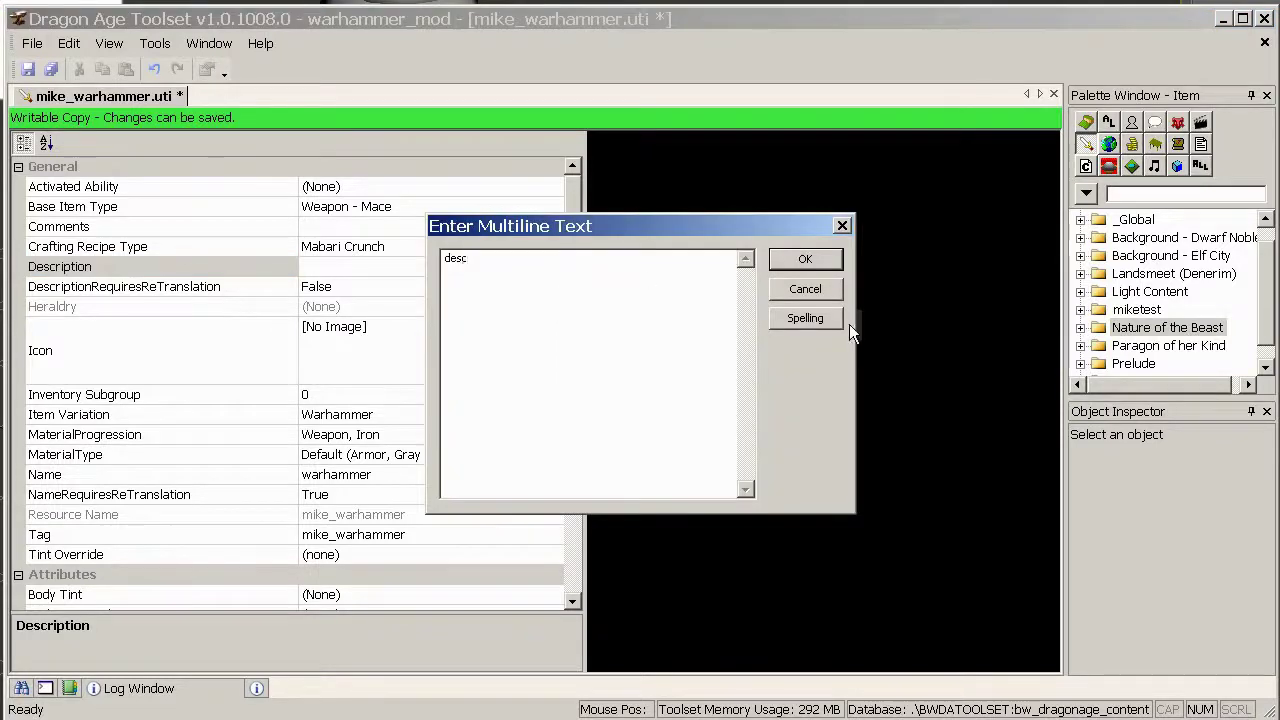
click(795, 261)
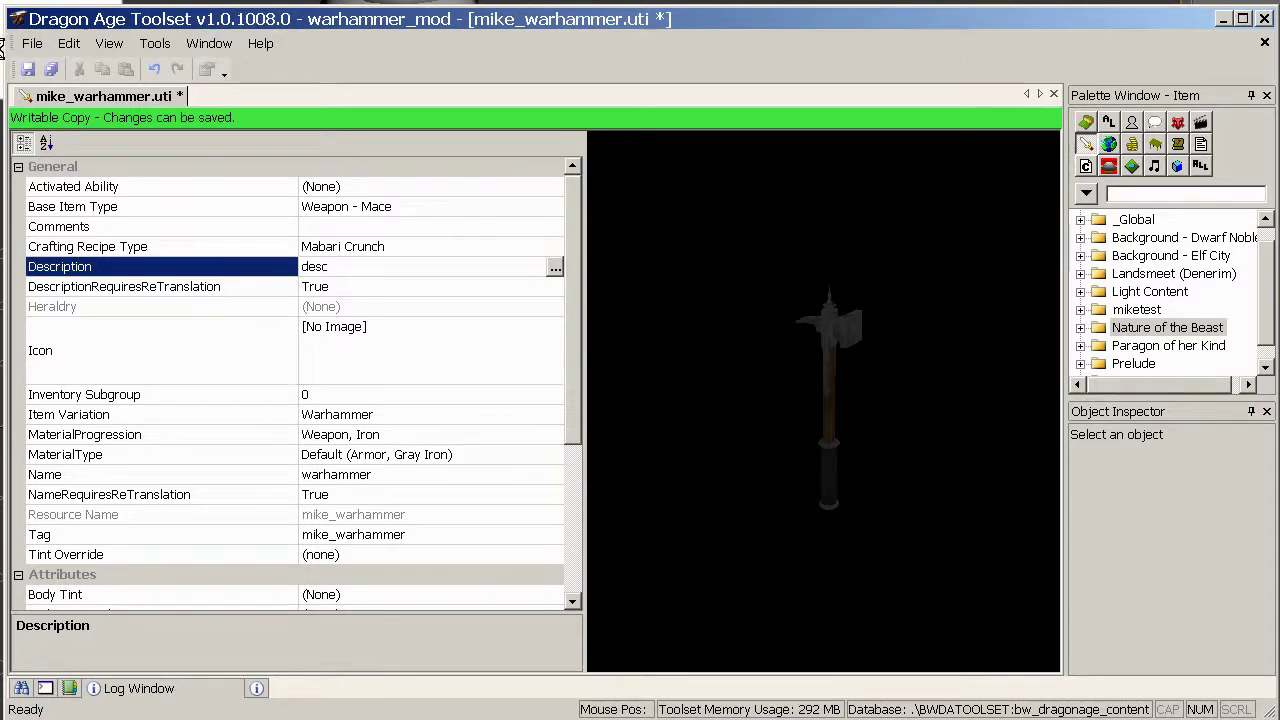
Save and close the mike_warhammer item and export it from the miketest folder without dependent resources
click(28, 69)
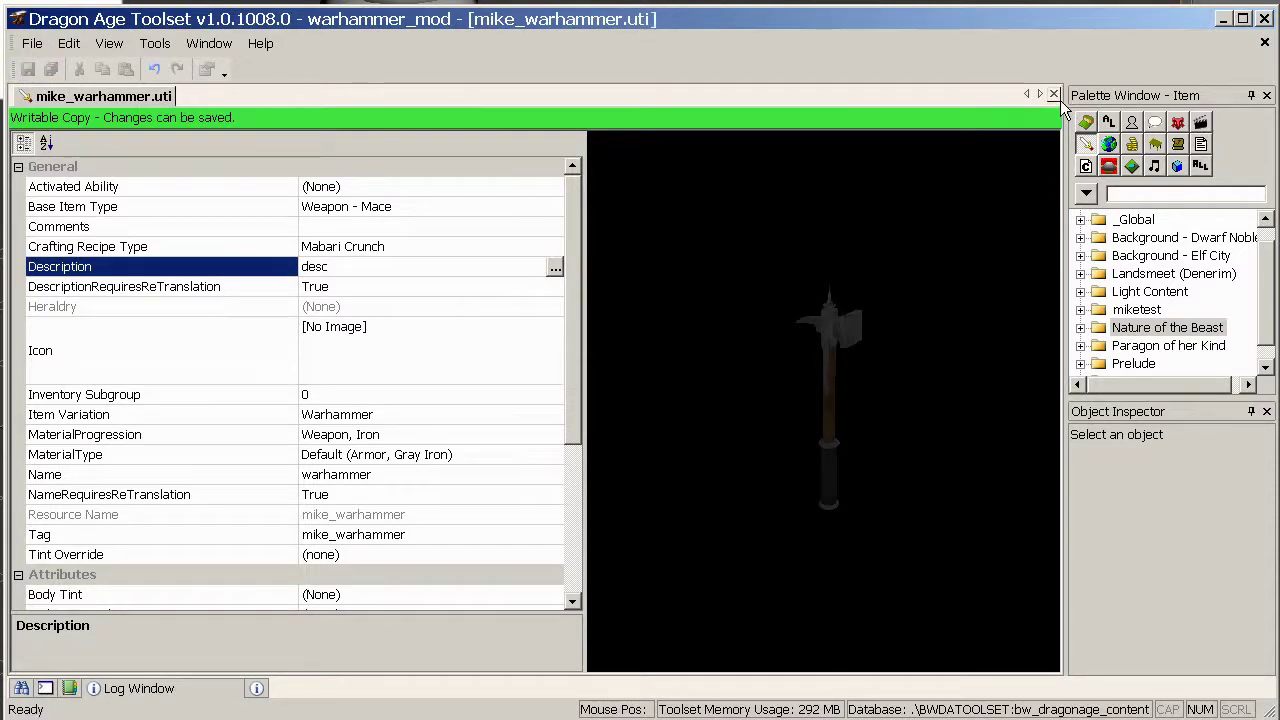
click(1053, 94)
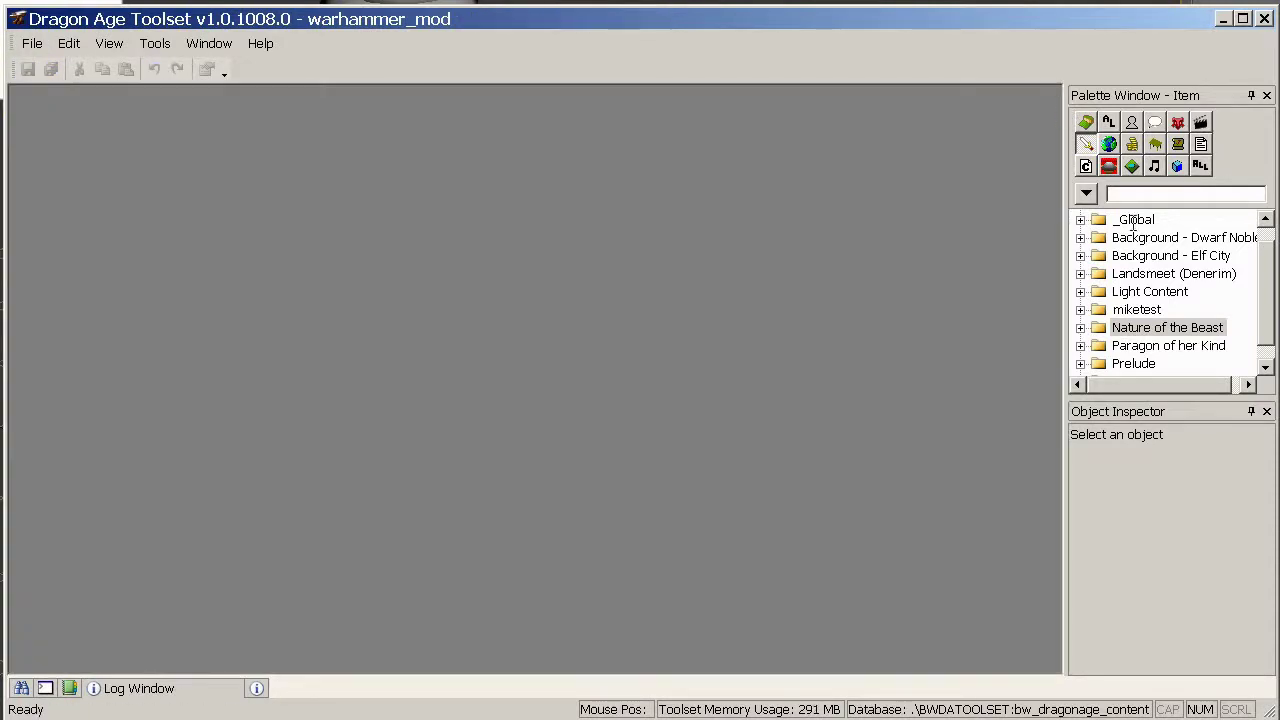
click(1080, 310)
right_click(1158, 329)
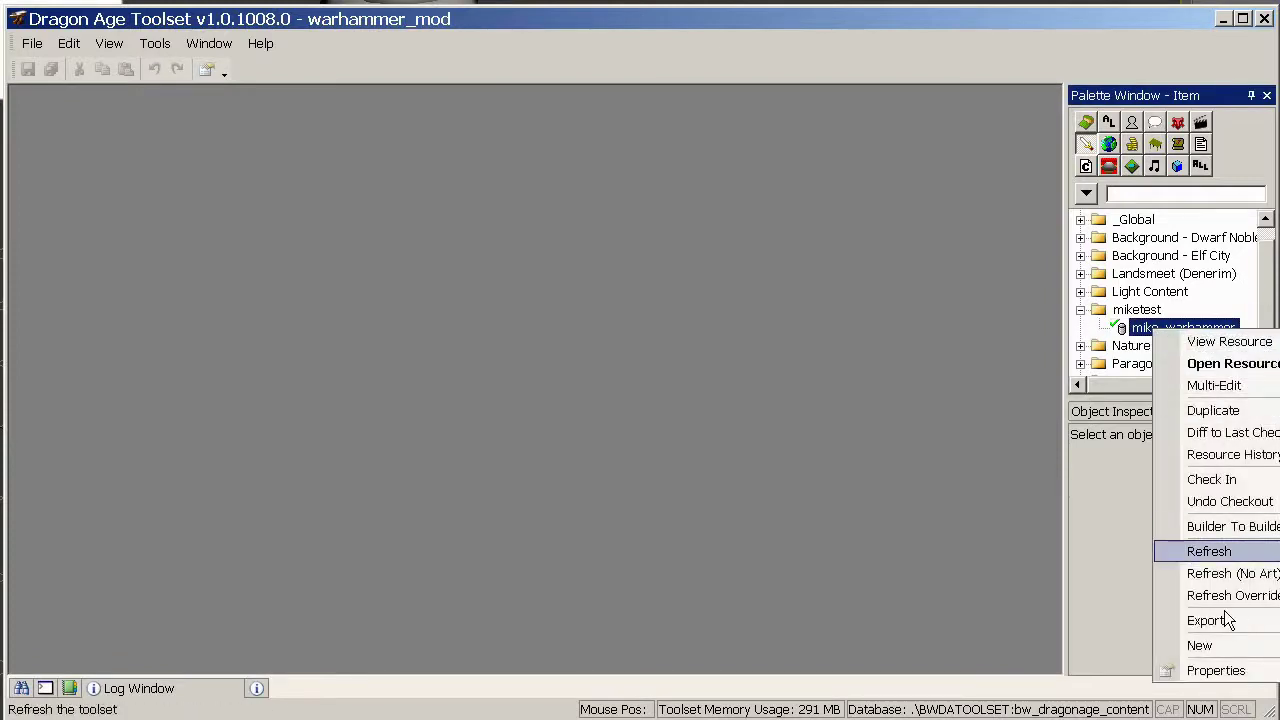
mouse_move(1215, 621)
click(1115, 644)
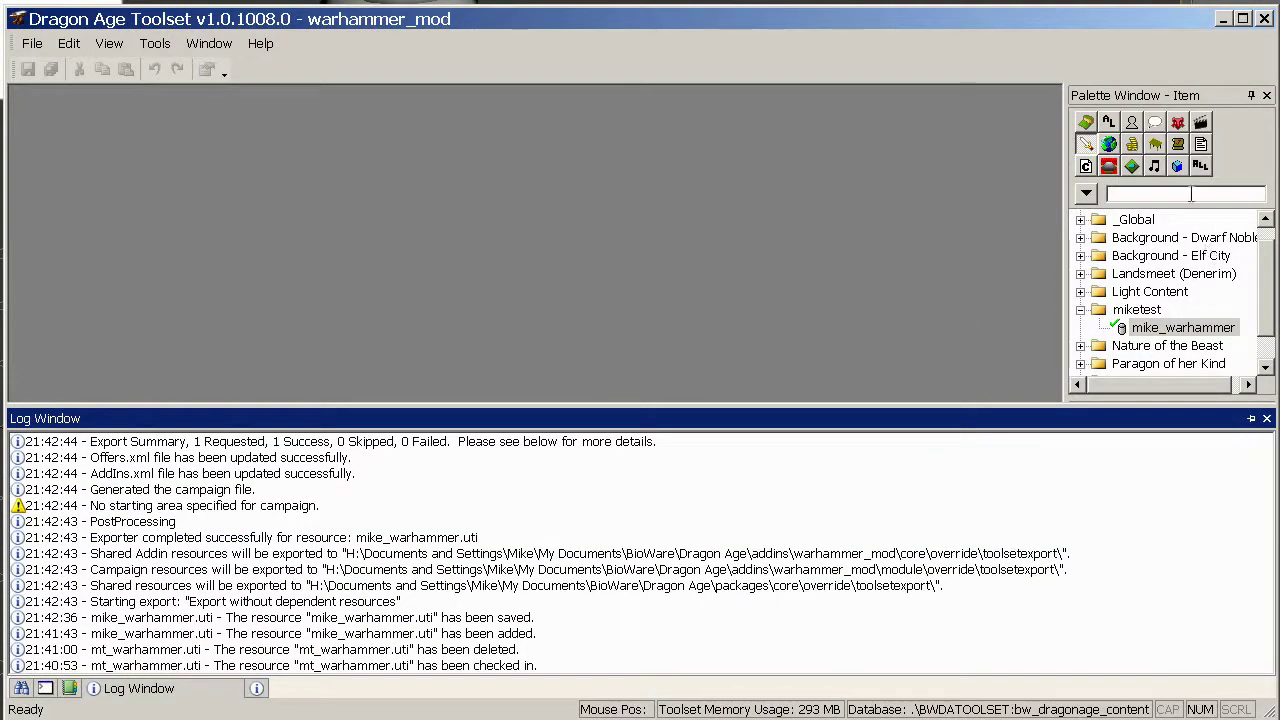
Create a new script resource named mike_warhammer_give in a mike_warhammer folder, with module and owner module left as warhammer_mod
click(1203, 145)
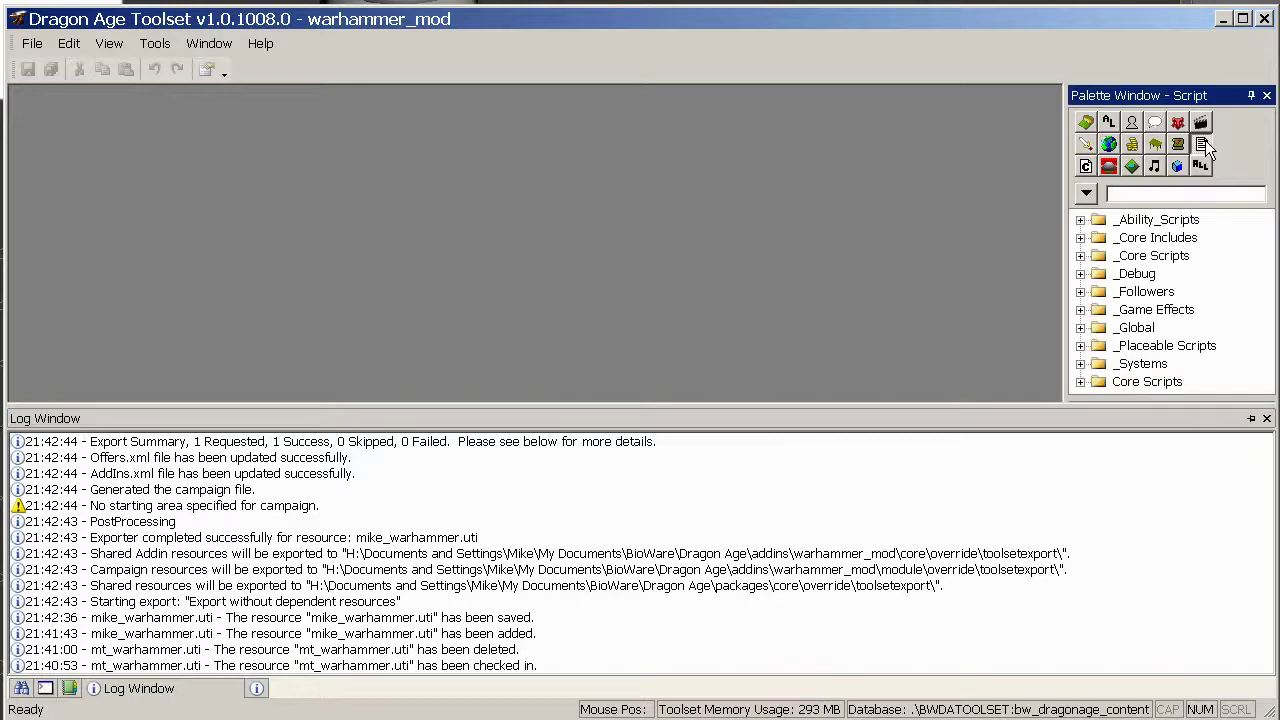
click(32, 43)
mouse_move(52, 62)
click(278, 70)
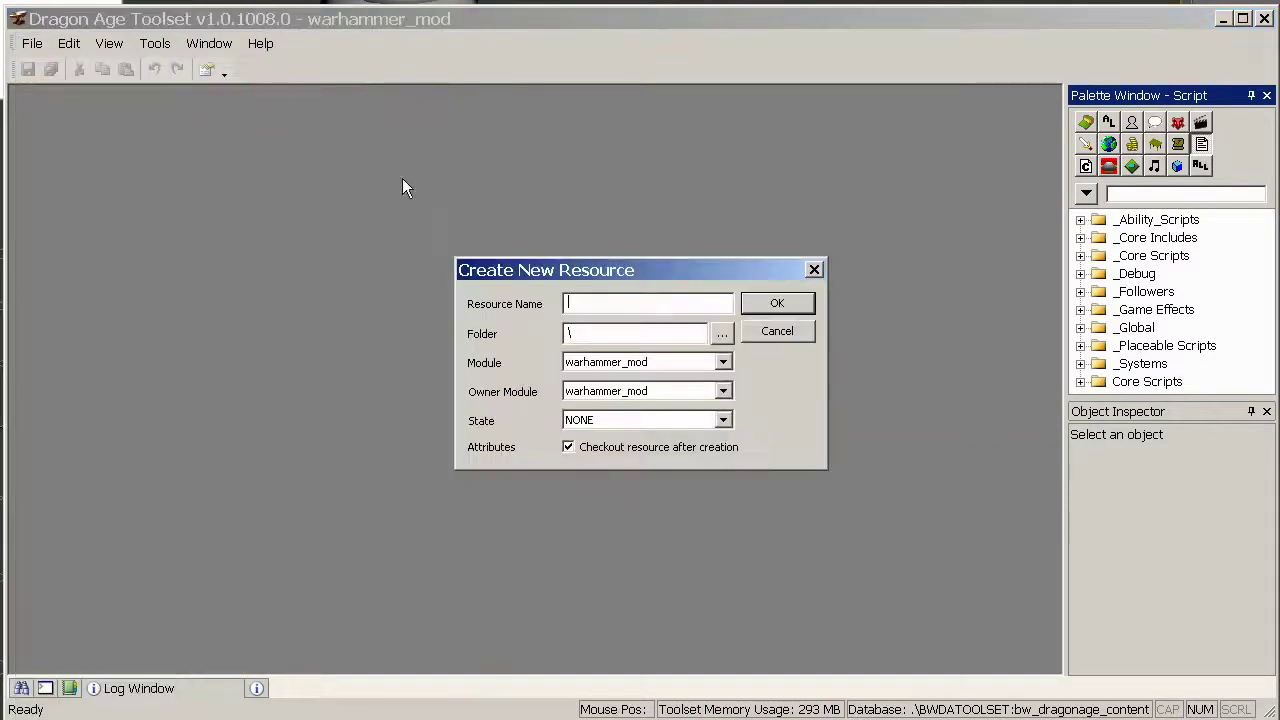
text(mike_warhammer_give)
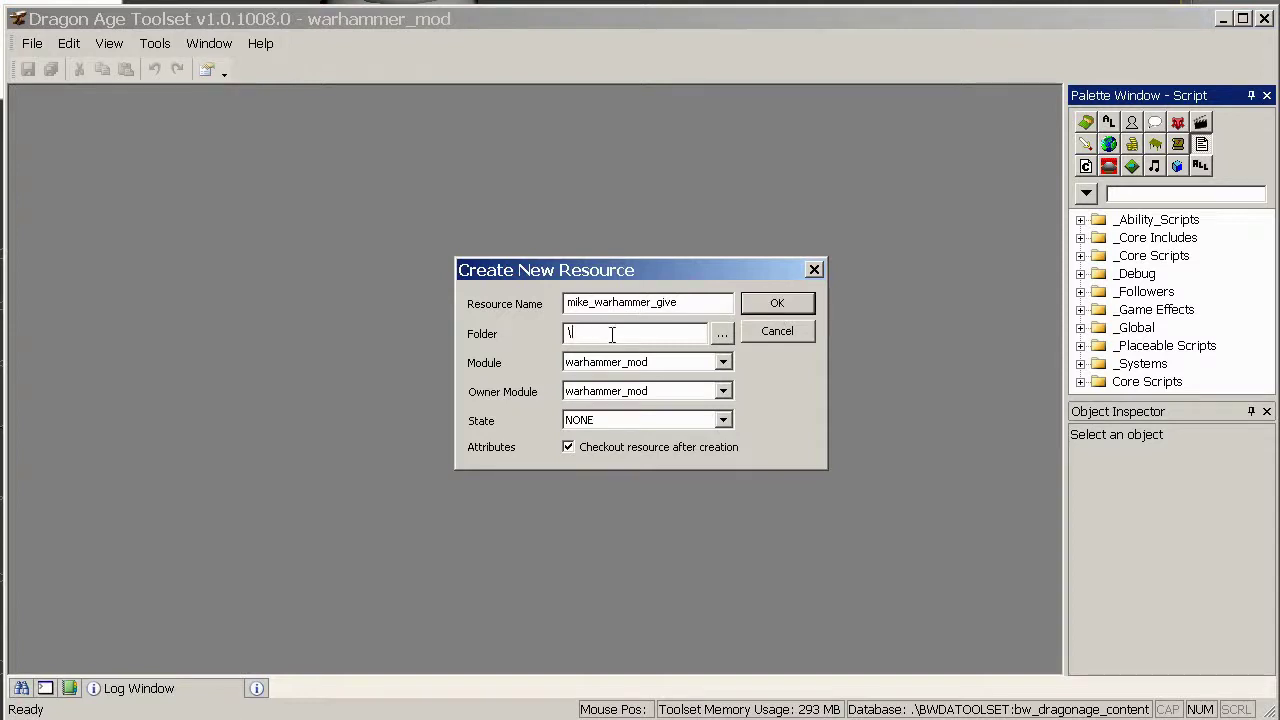
click(721, 332)
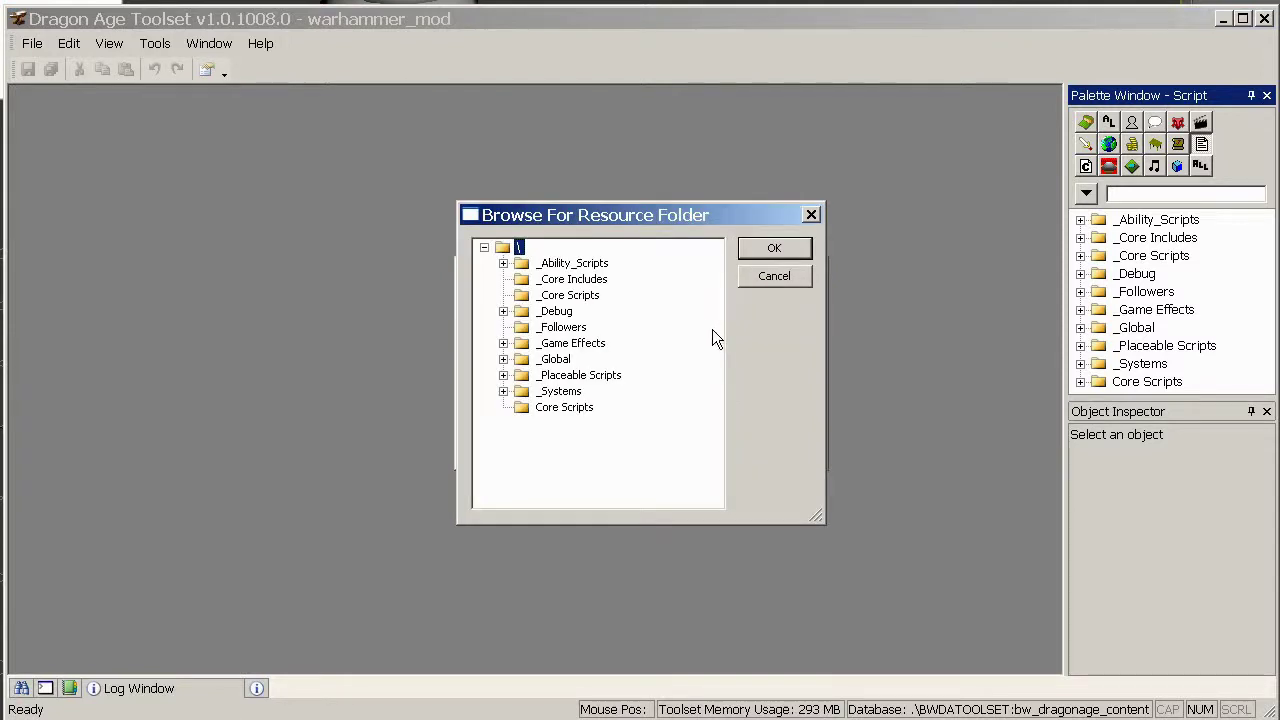
click(782, 275)
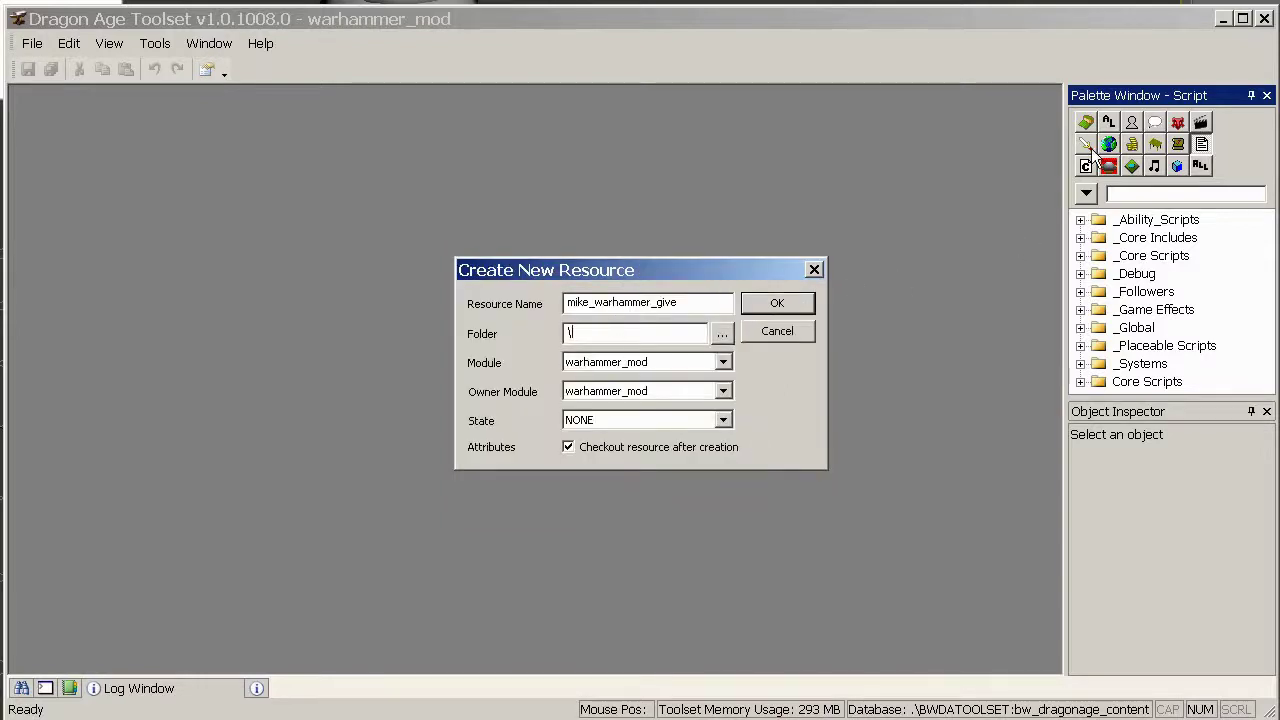
text(mike_warhammer\)
click(810, 307)
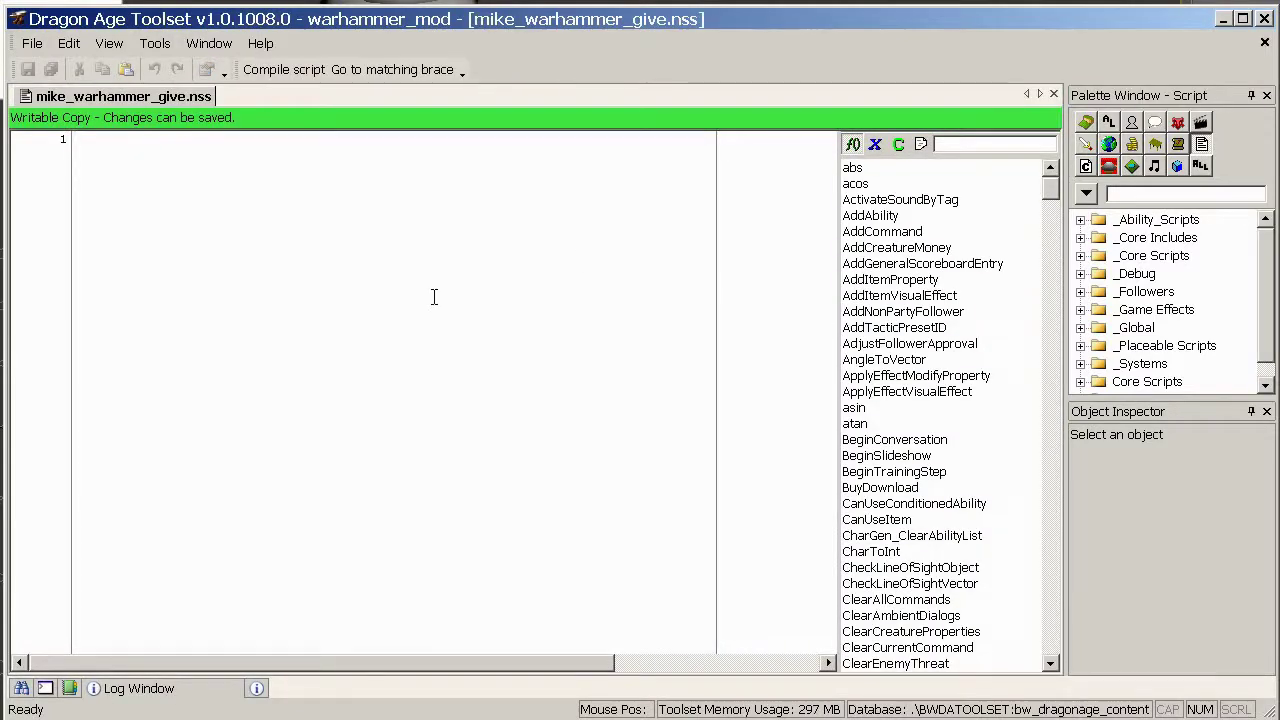
Write a void main() function in the script with braces and the line object oPC = GetHero; inside it
text(void main()
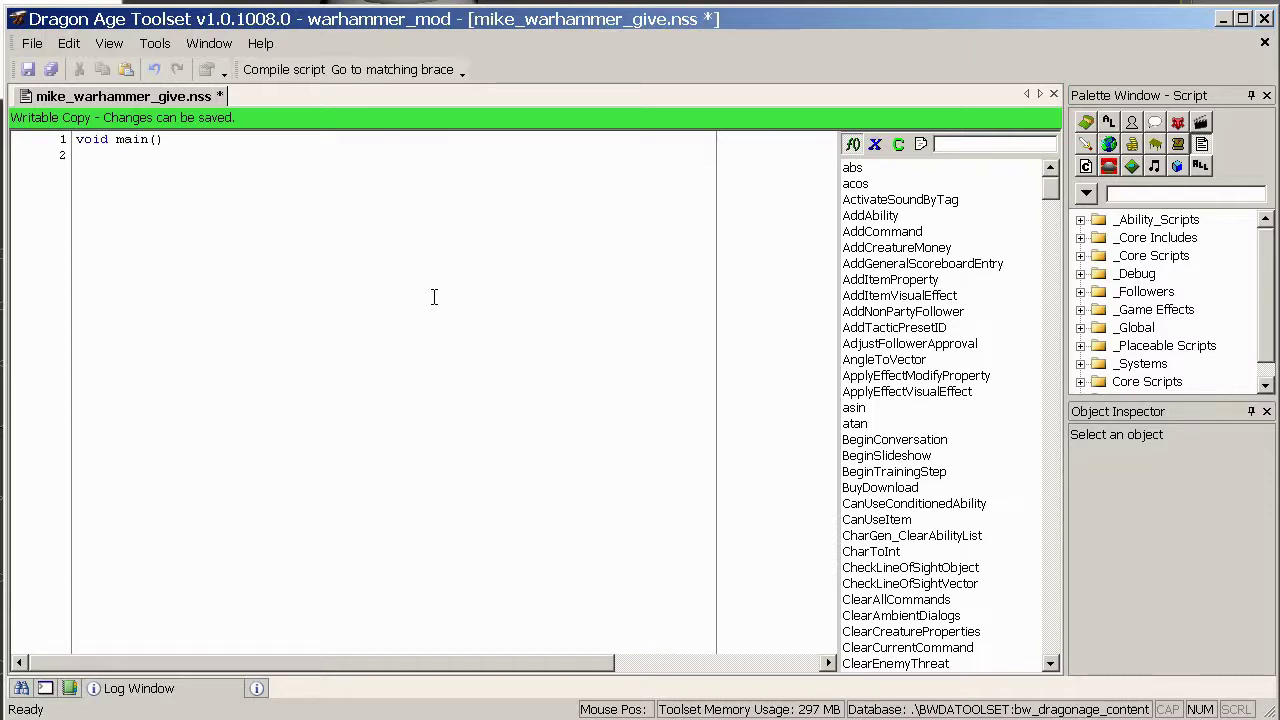
key(Return)
key(Return)
text(})
key(Up)
key(Tab)
text(object oPC = )
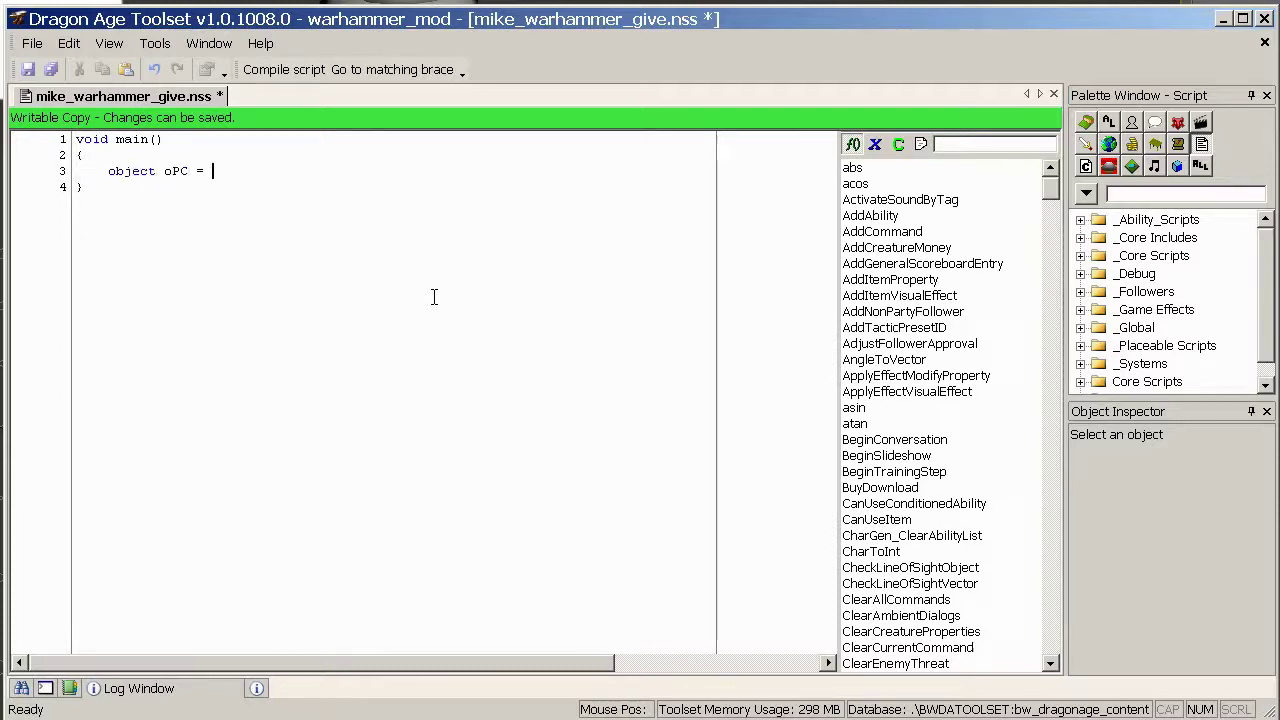
text(GetHero;)
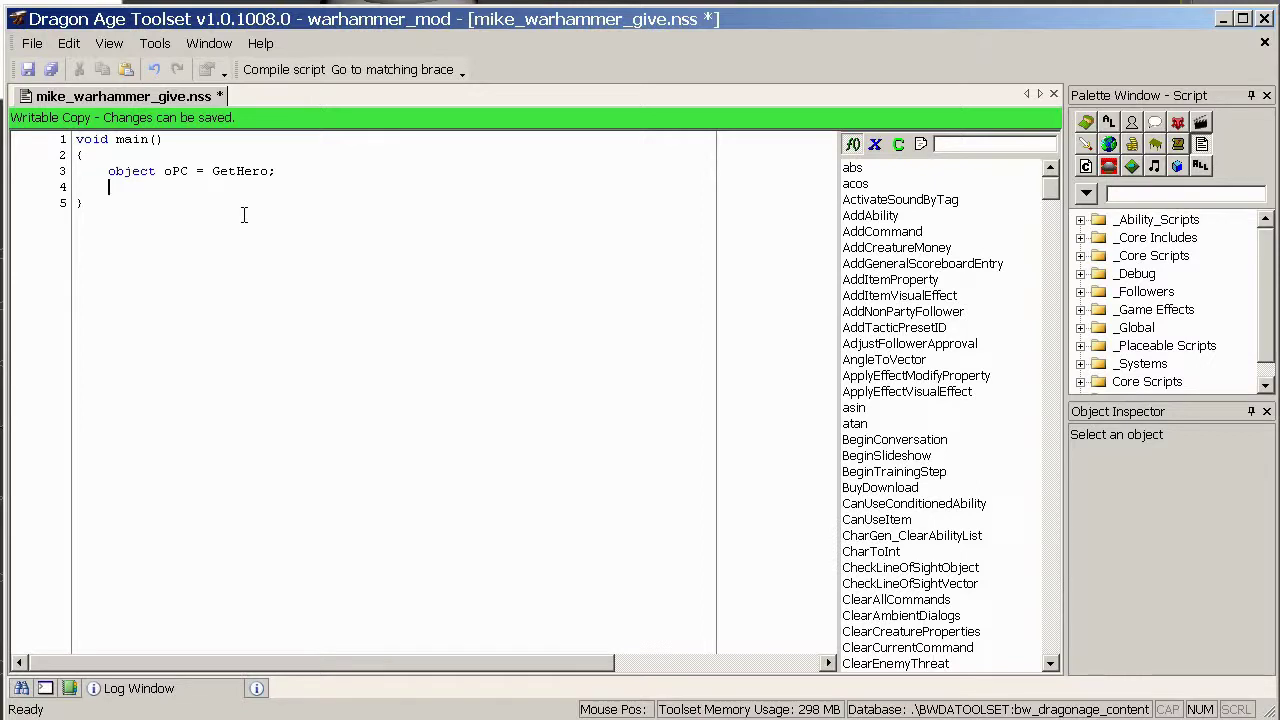
Filter the script function list for item and insert CreateItemOnObject( on the line below the oPC declaration
click(968, 143)
text(item)
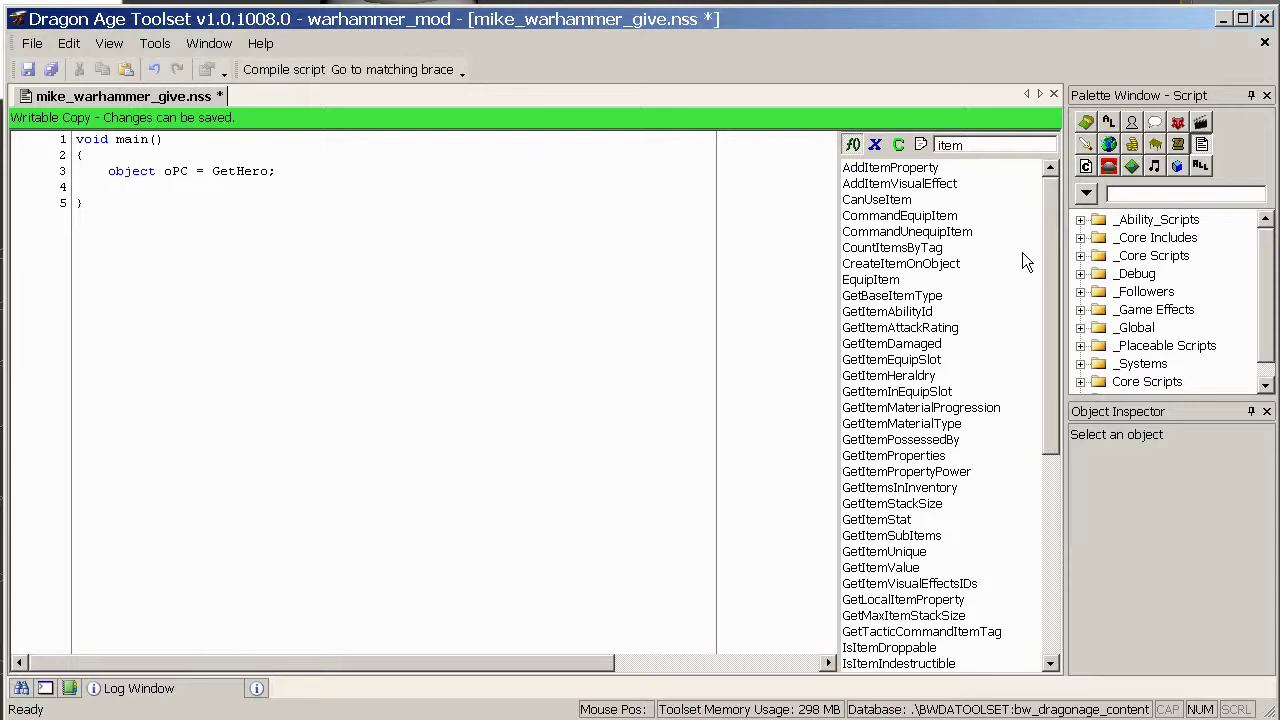
drag(1054, 331, 1048, 284)
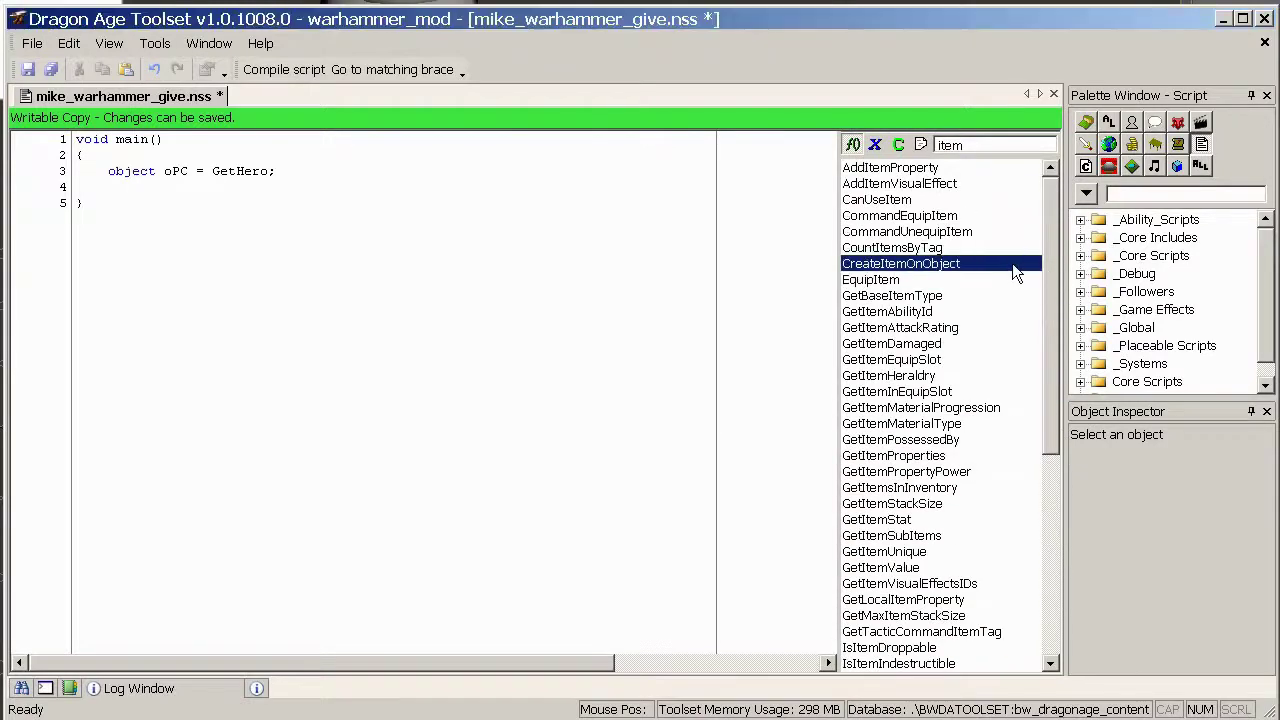
double_click(980, 264)
text(()
Look up the built-in help for CreateItemOnObject and read its parameter list
double_click(245, 187)
key(F1)
click(643, 187)
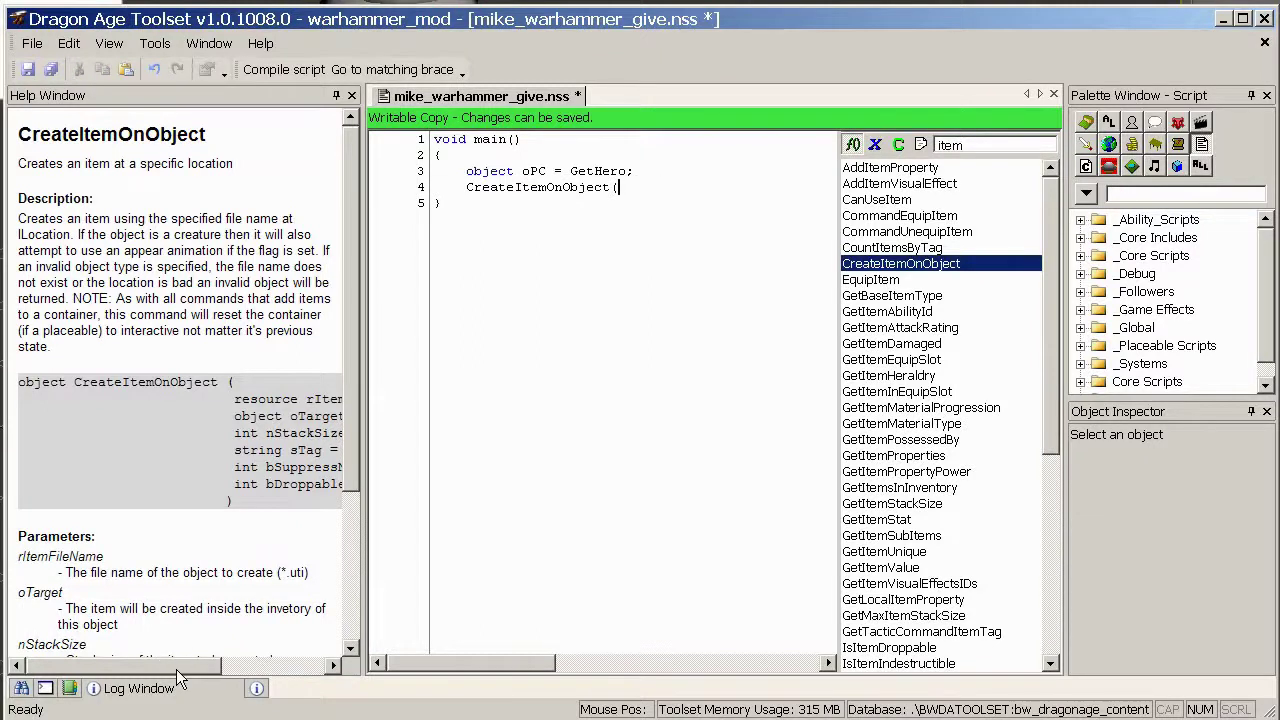
drag(157, 665, 217, 665)
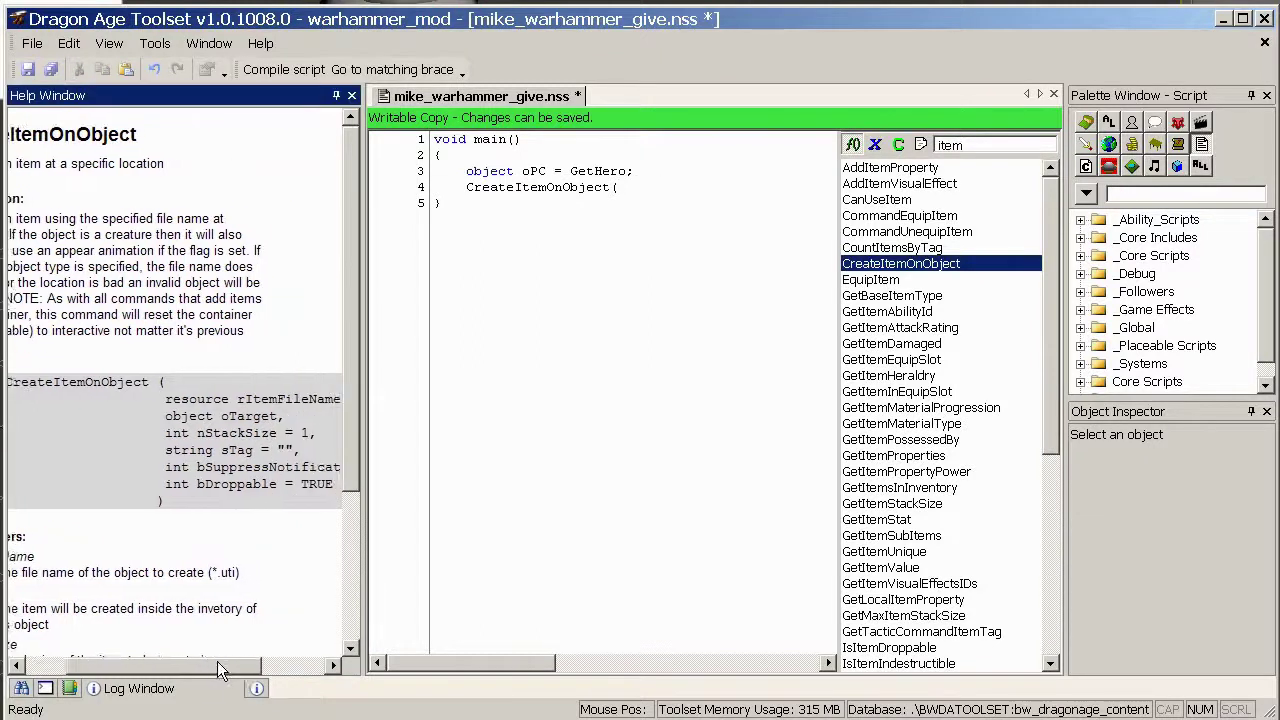
click(605, 192)
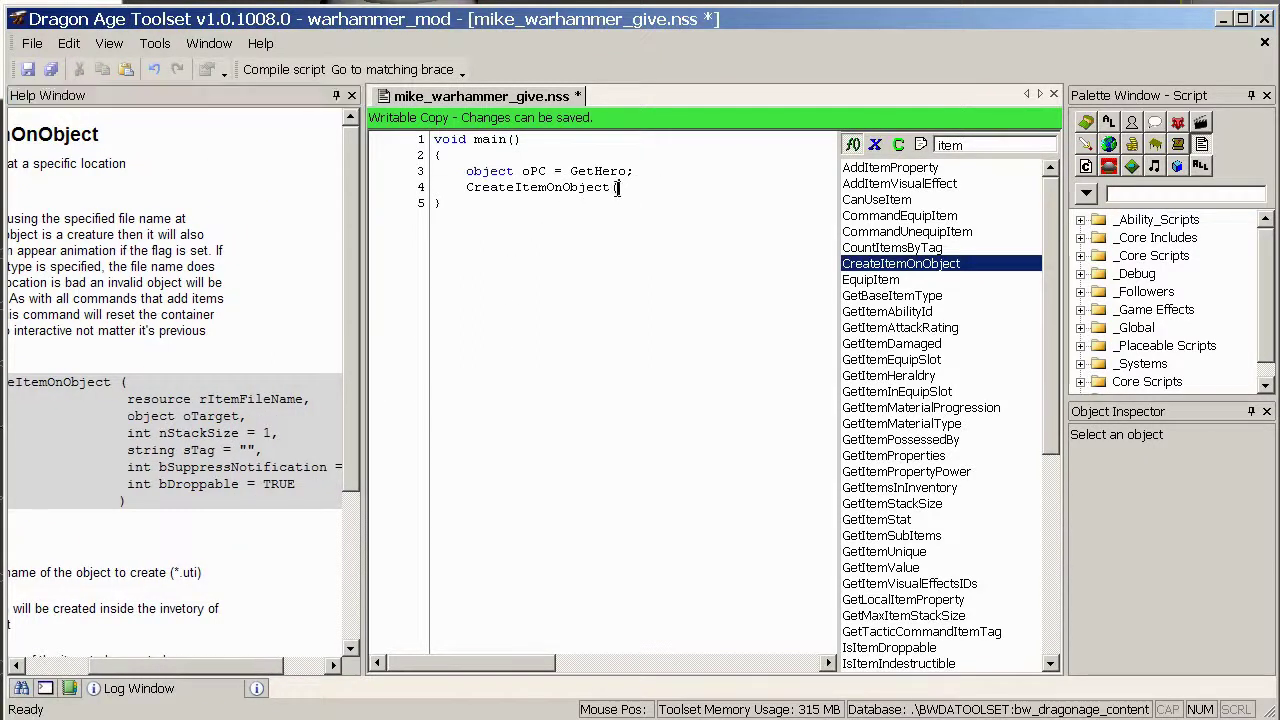
Check the item's resource name and complete the call as CreateItemOnObject(R"mike_warhammer.uti",oPC);
click(1087, 144)
right_click(1200, 345)
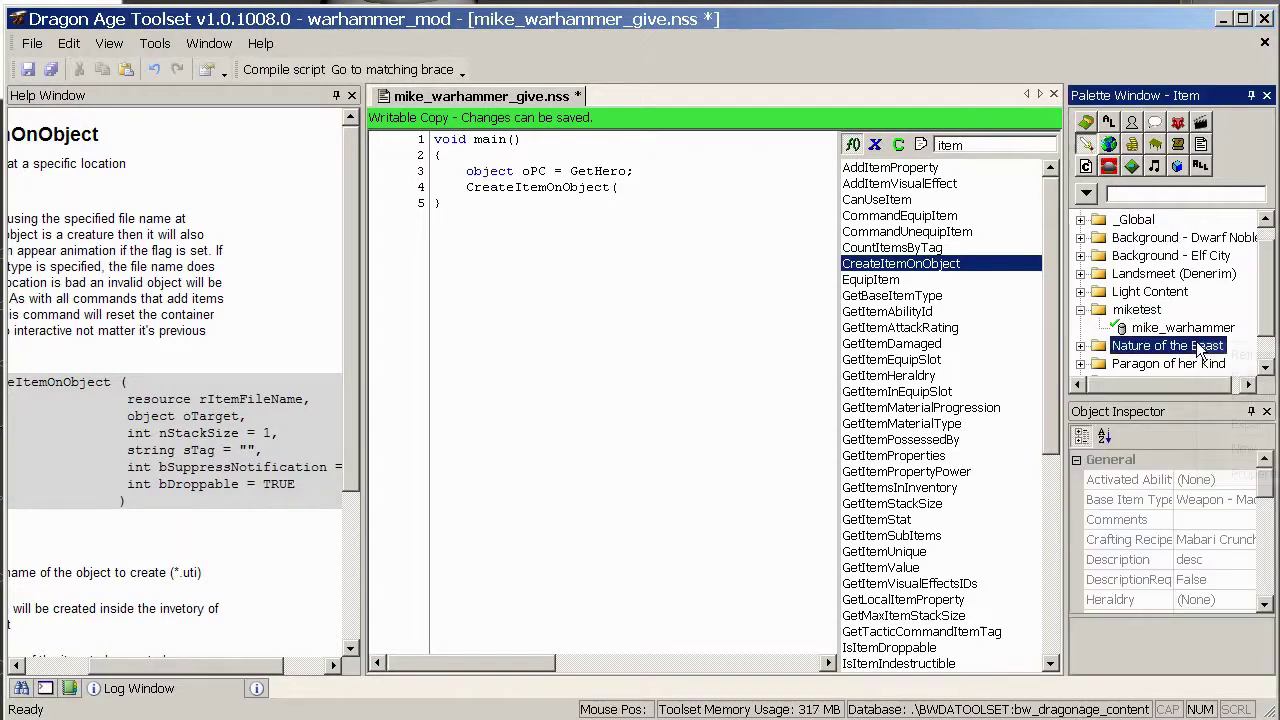
right_click(1190, 330)
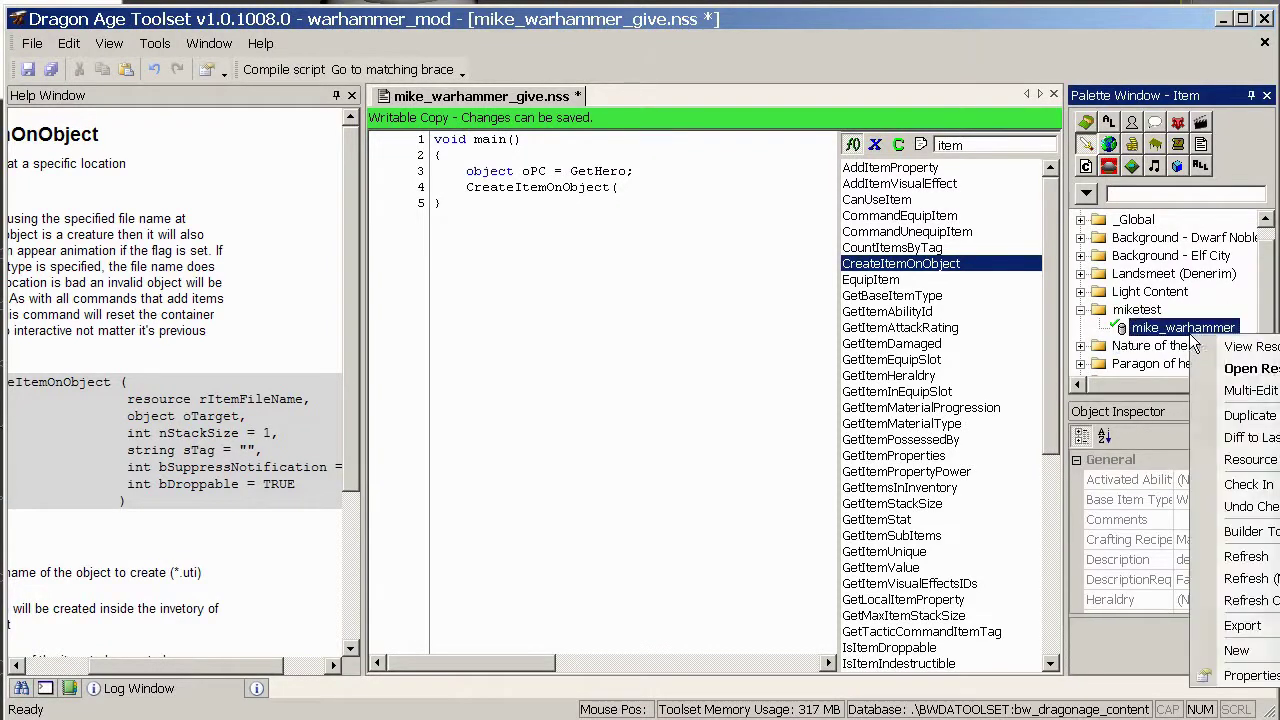
click(563, 215)
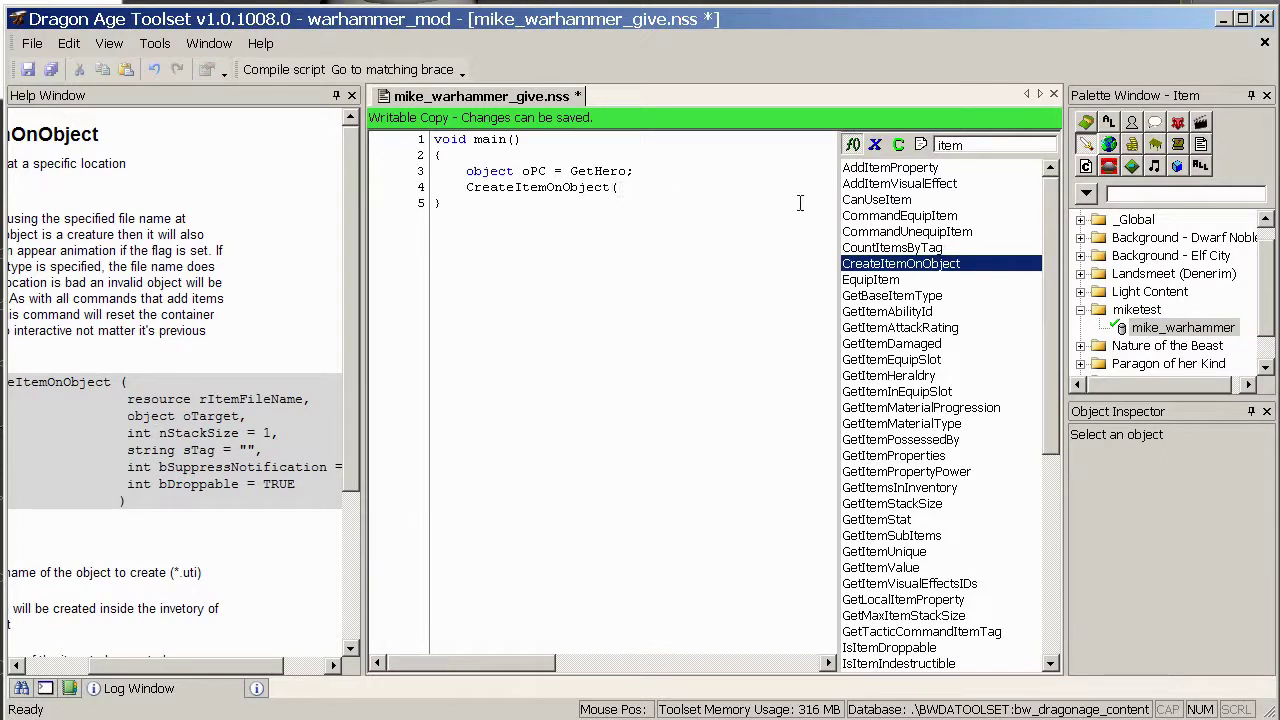
text(R"mike_warhammer.uti",oPC)
drag(213, 672, 262, 674)
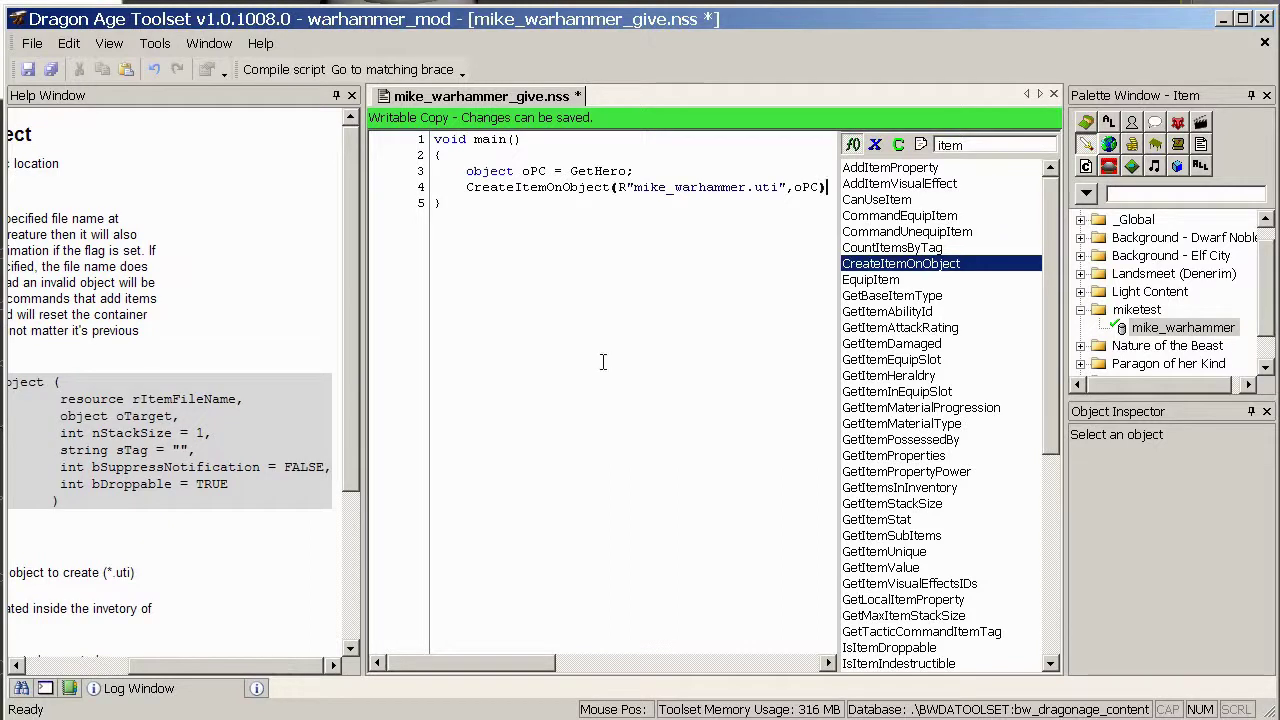
text(;)
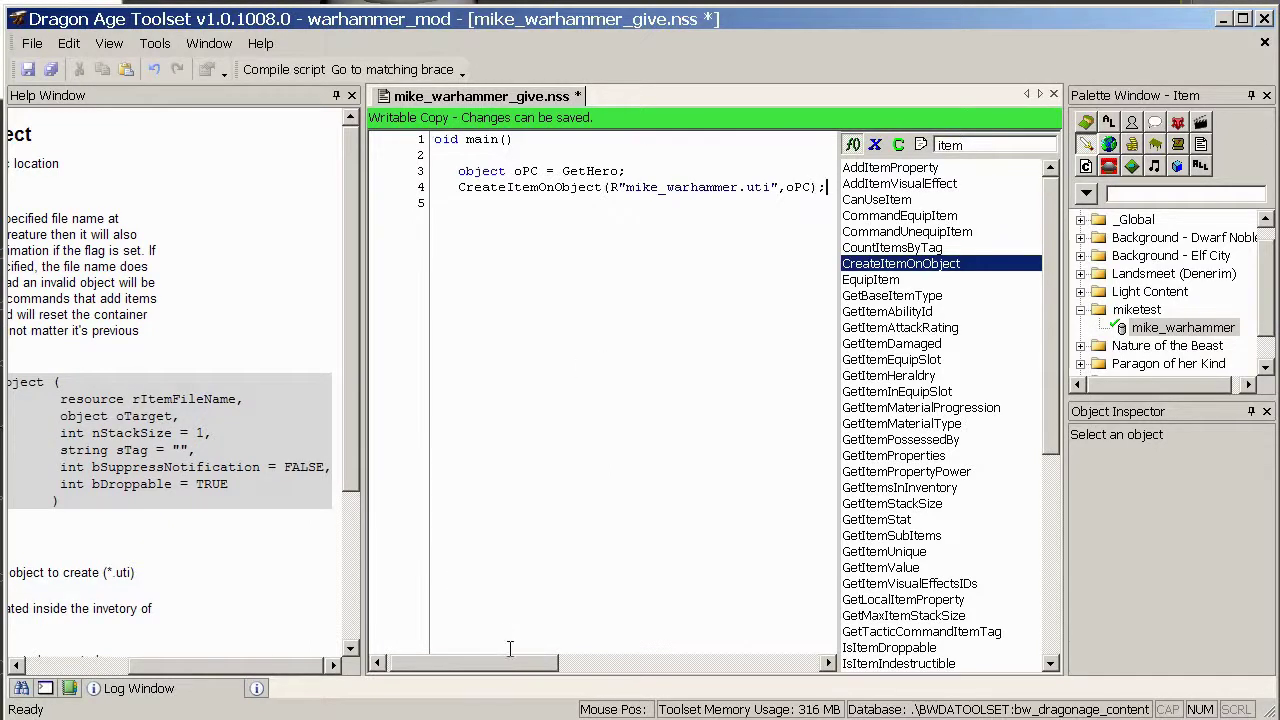
drag(505, 656, 497, 657)
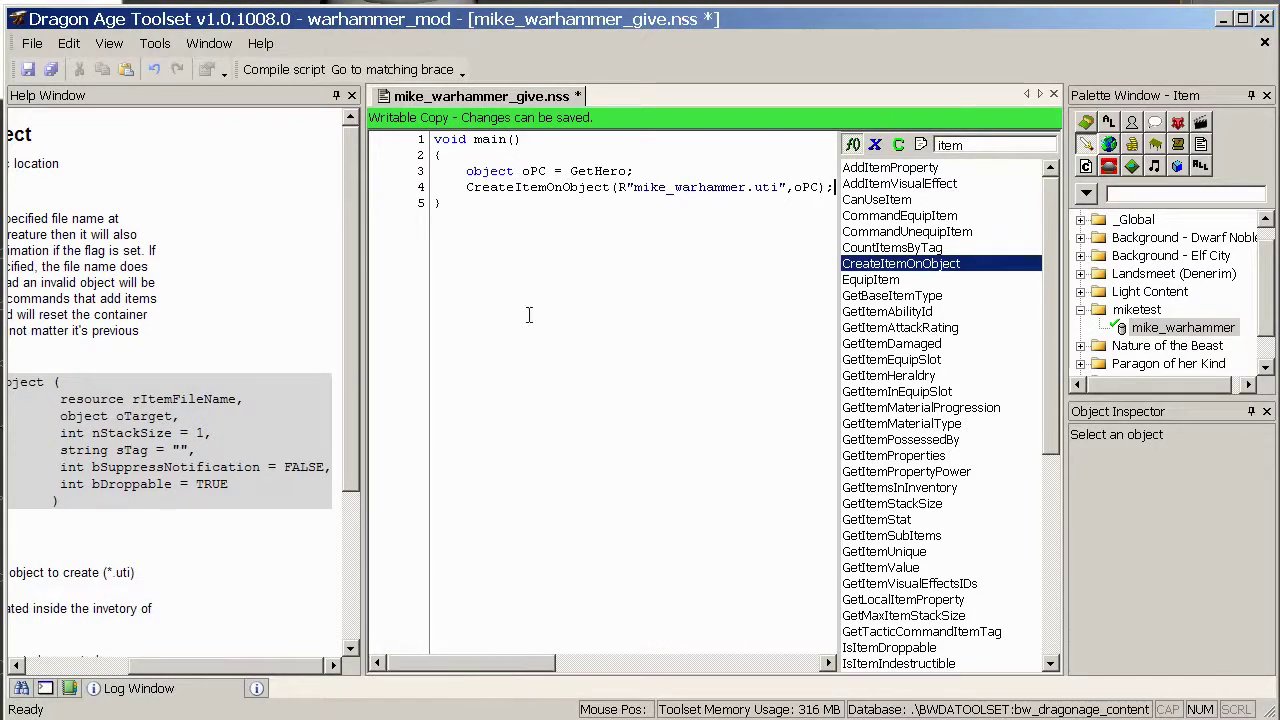
Save the mike_warhammer_give script and try to export it
click(30, 69)
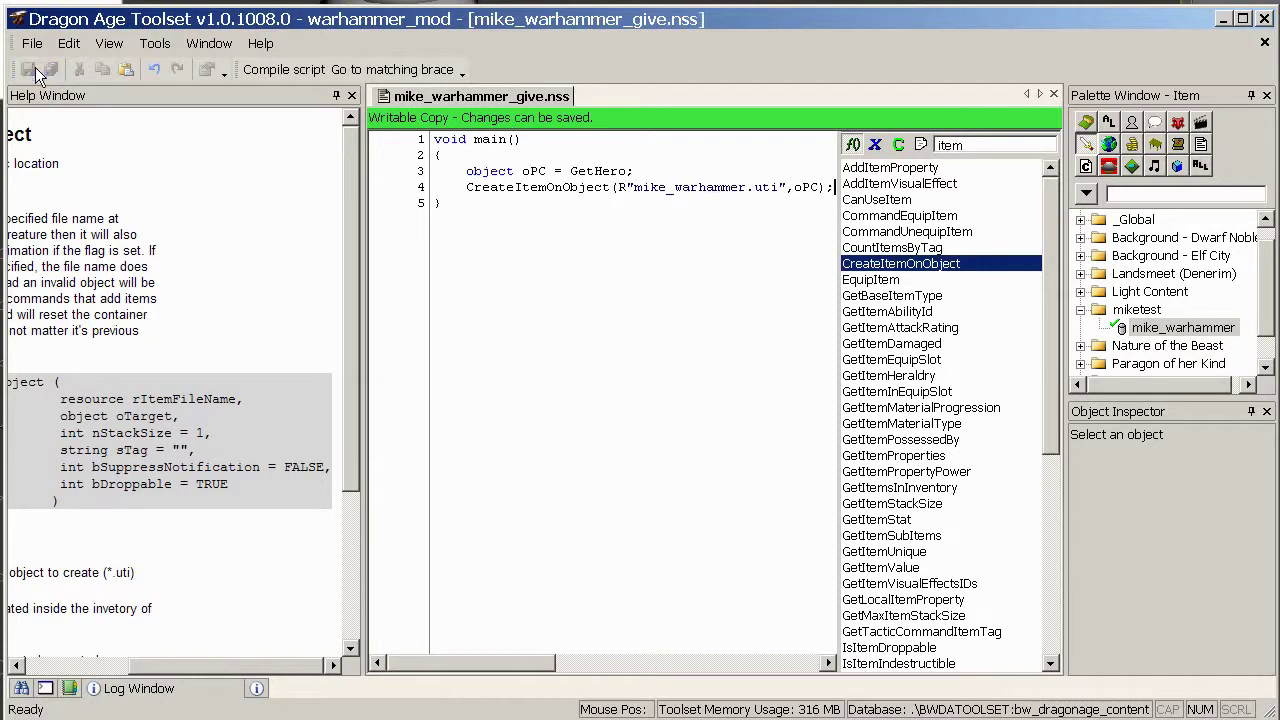
right_click(551, 96)
mouse_move(662, 270)
click(912, 296)
Correct the oPC declaration to call GetHero() with parentheses, then save and export the script
text(())
key(ctrl+s)
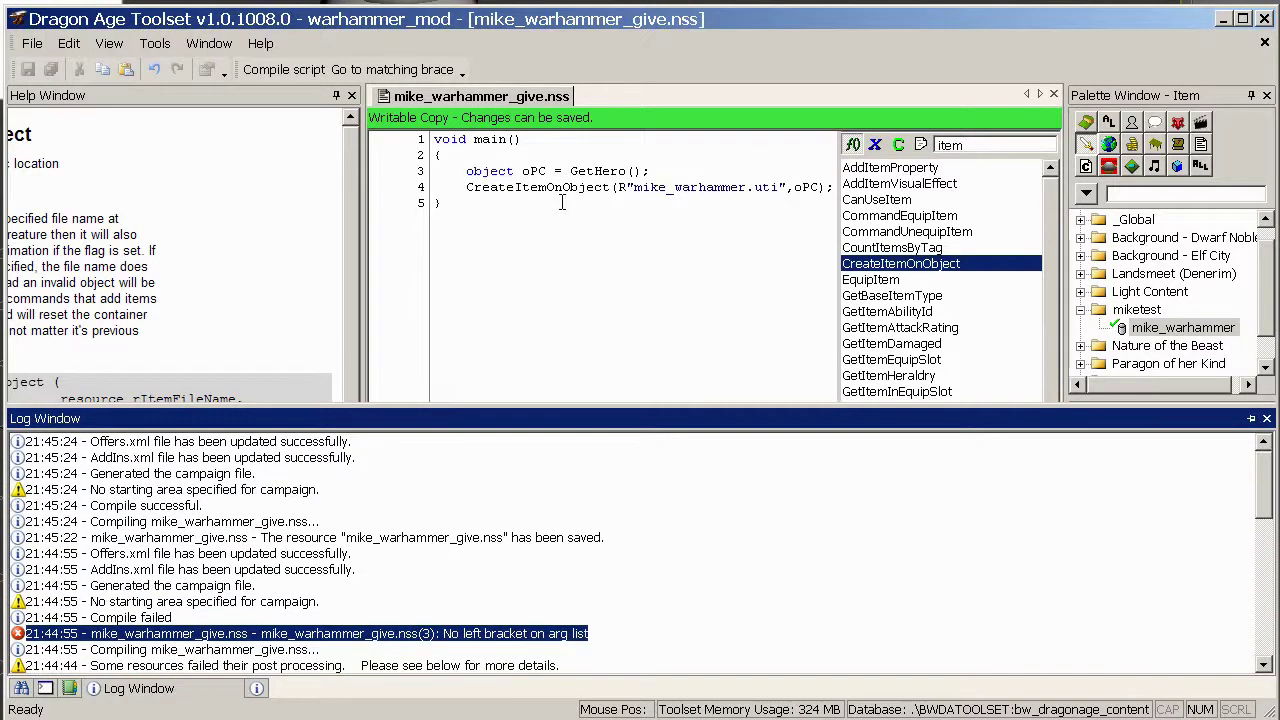
right_click(420, 97)
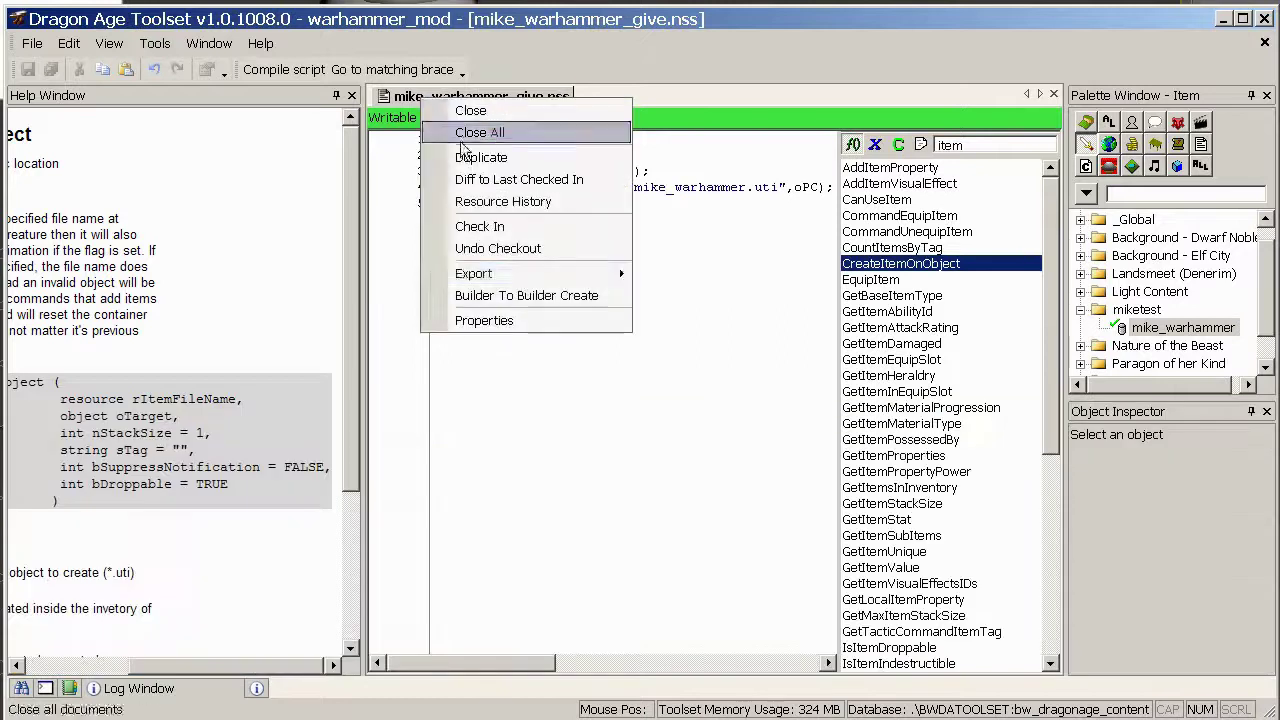
mouse_move(541, 274)
click(737, 297)
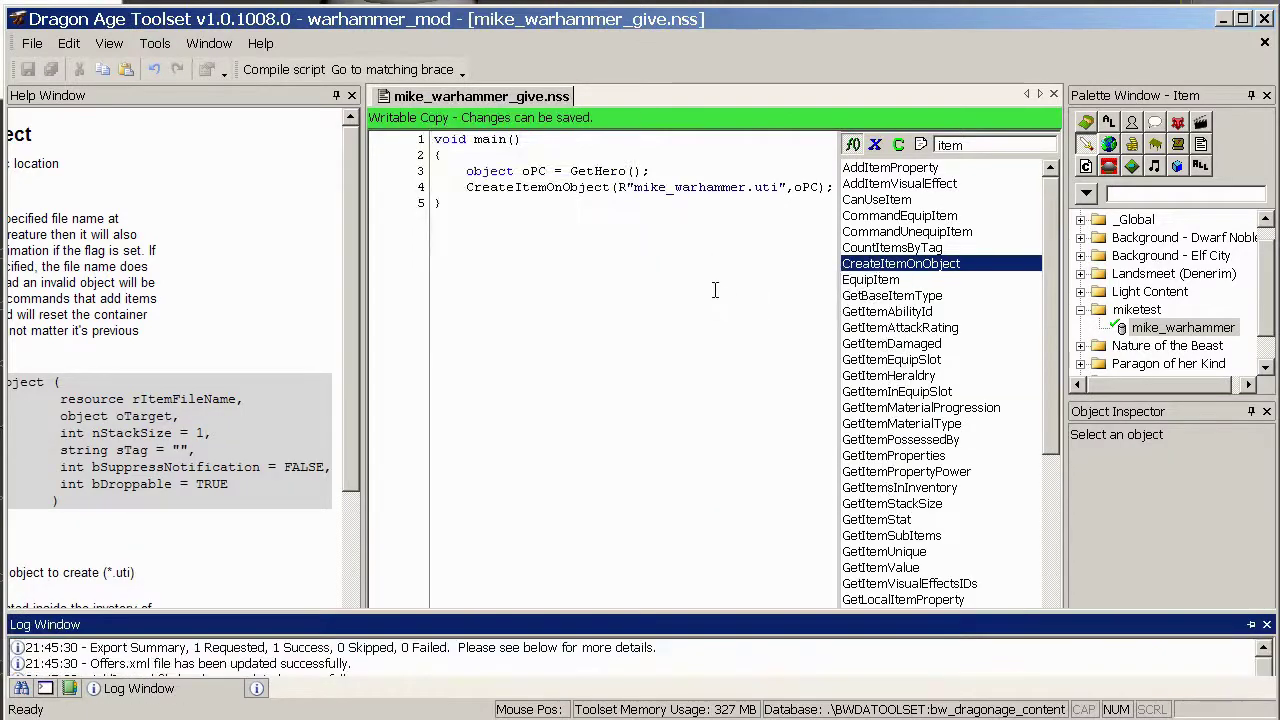
click(644, 238)
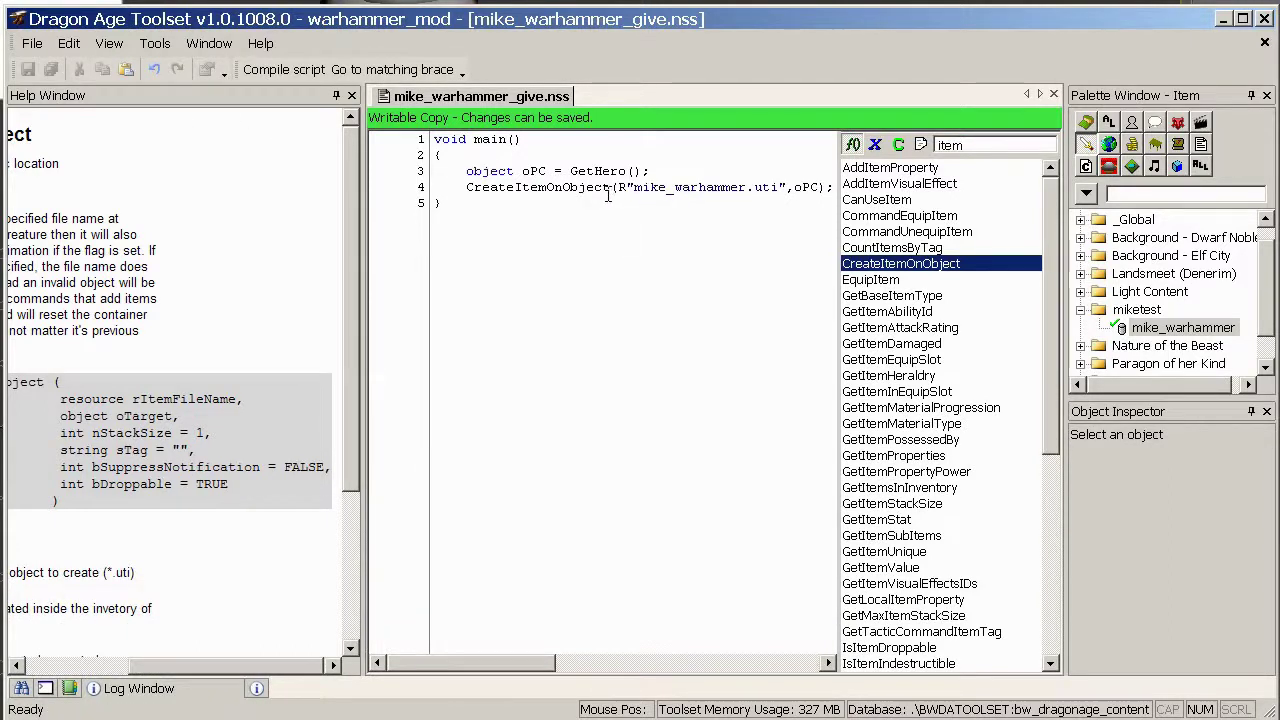
Switch to Opera and read the Dragon Age Wiki Console page on enabling and accessing the developer console
mouse_move(582, 197)
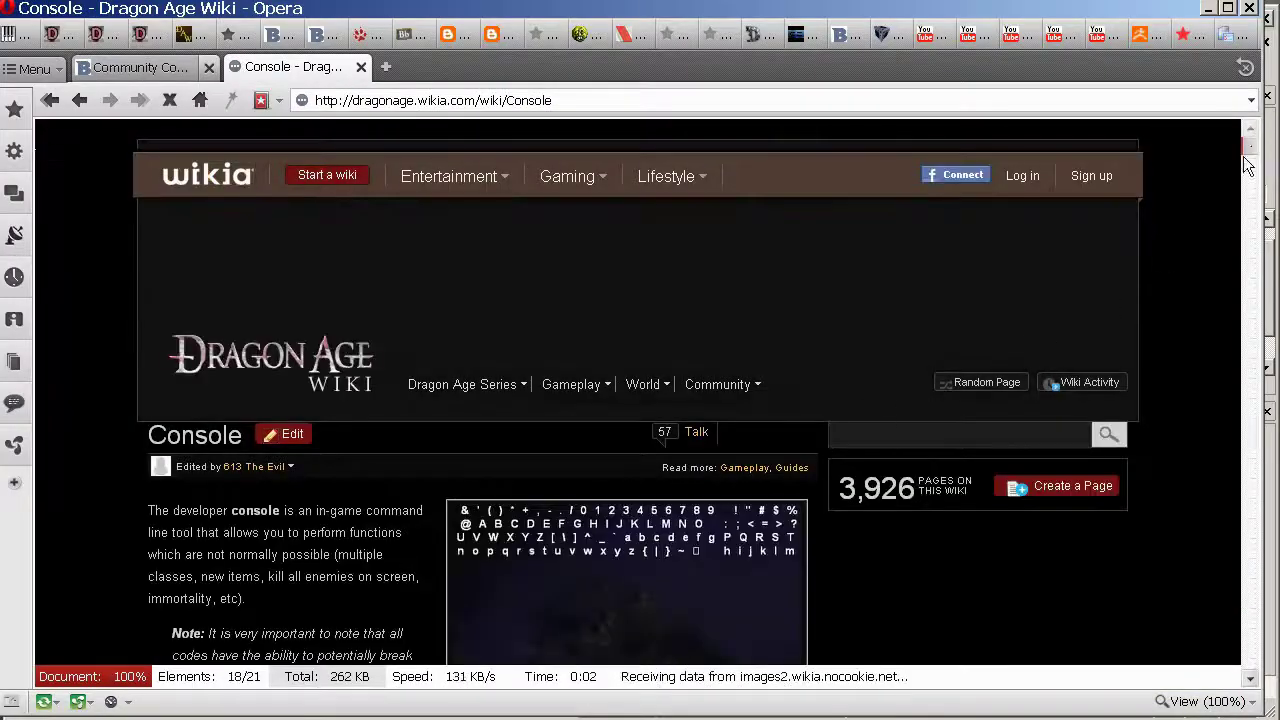
scroll(1248, 166, down, 5)
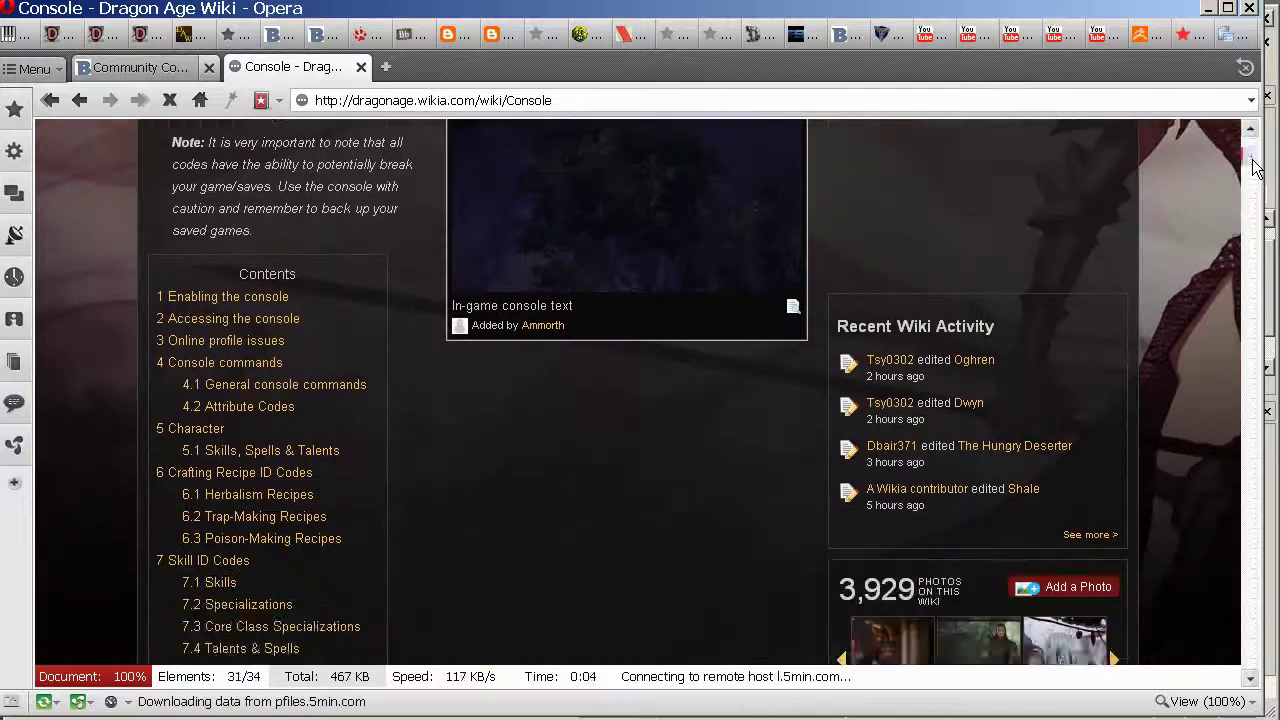
scroll(1256, 168, down, 5)
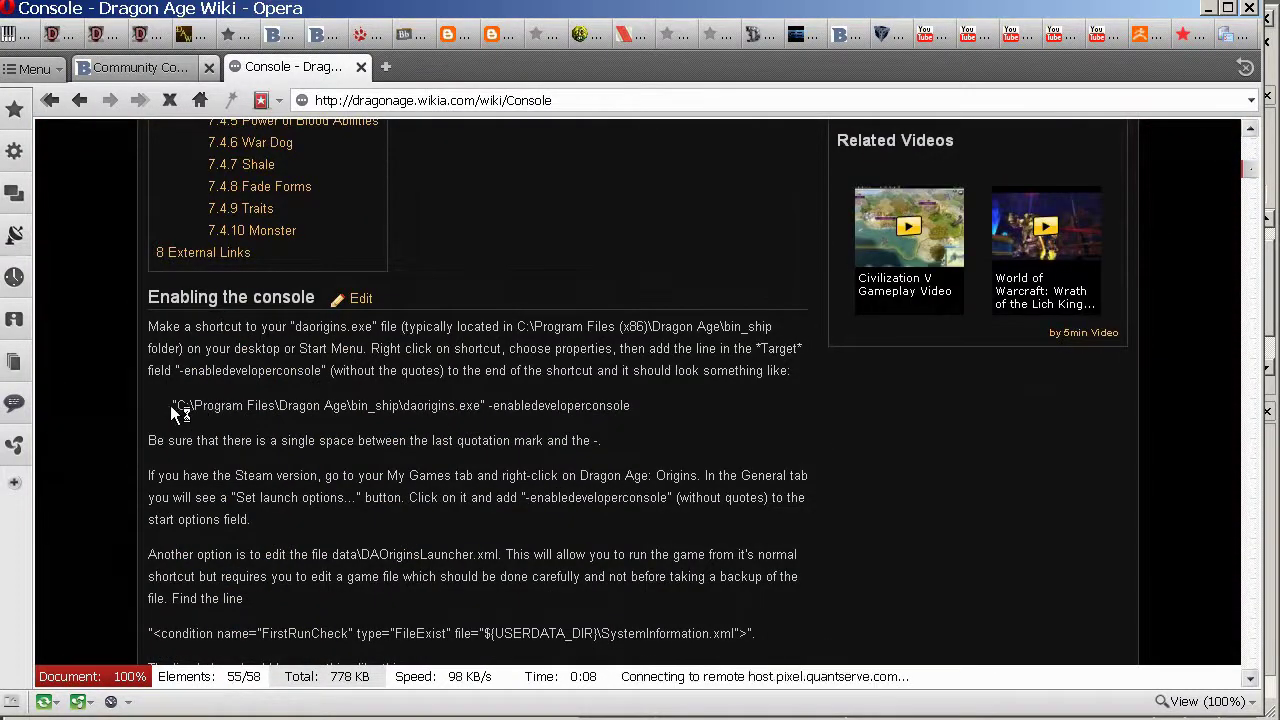
drag(170, 405, 686, 415)
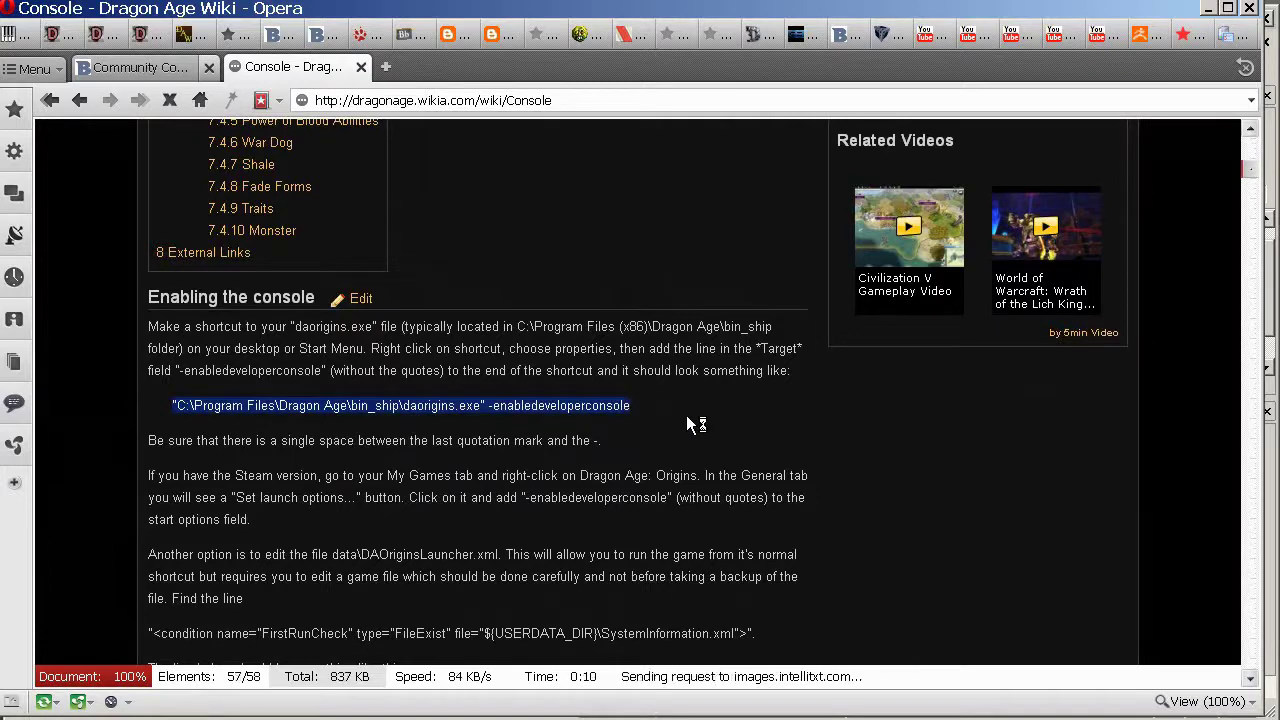
scroll(542, 386, down, 5)
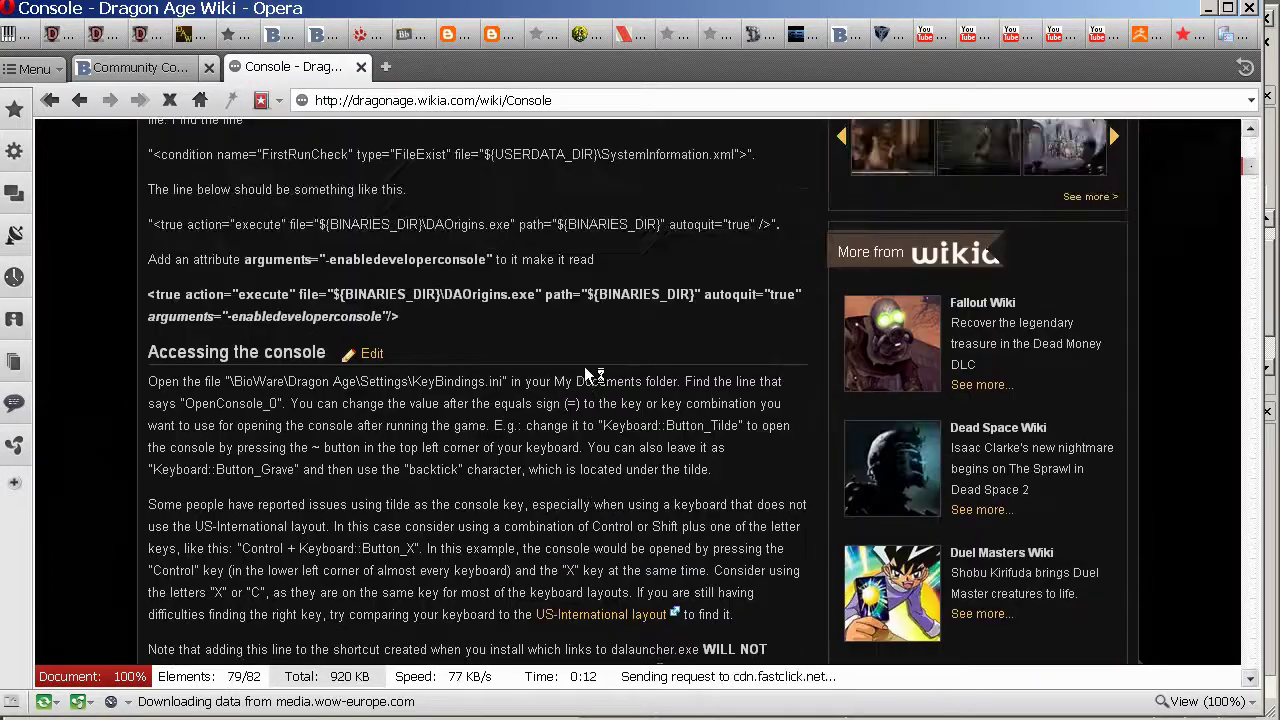
scroll(584, 366, up, 6)
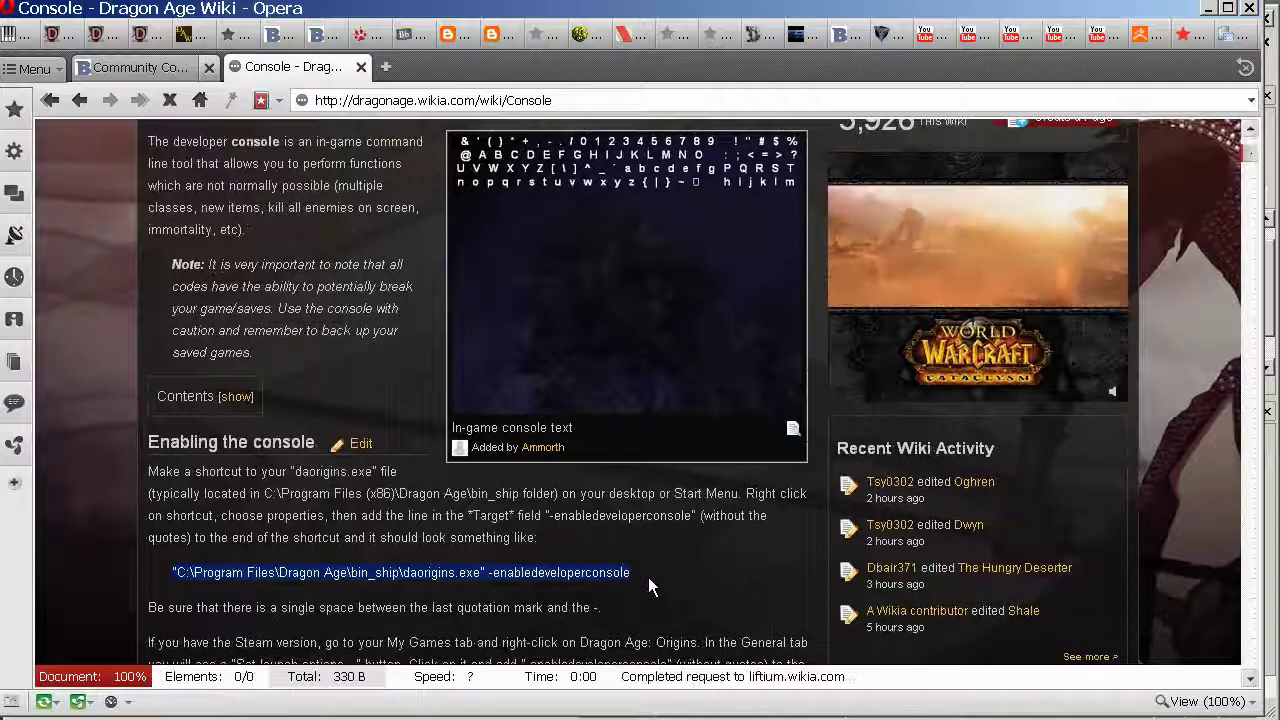
click(652, 578)
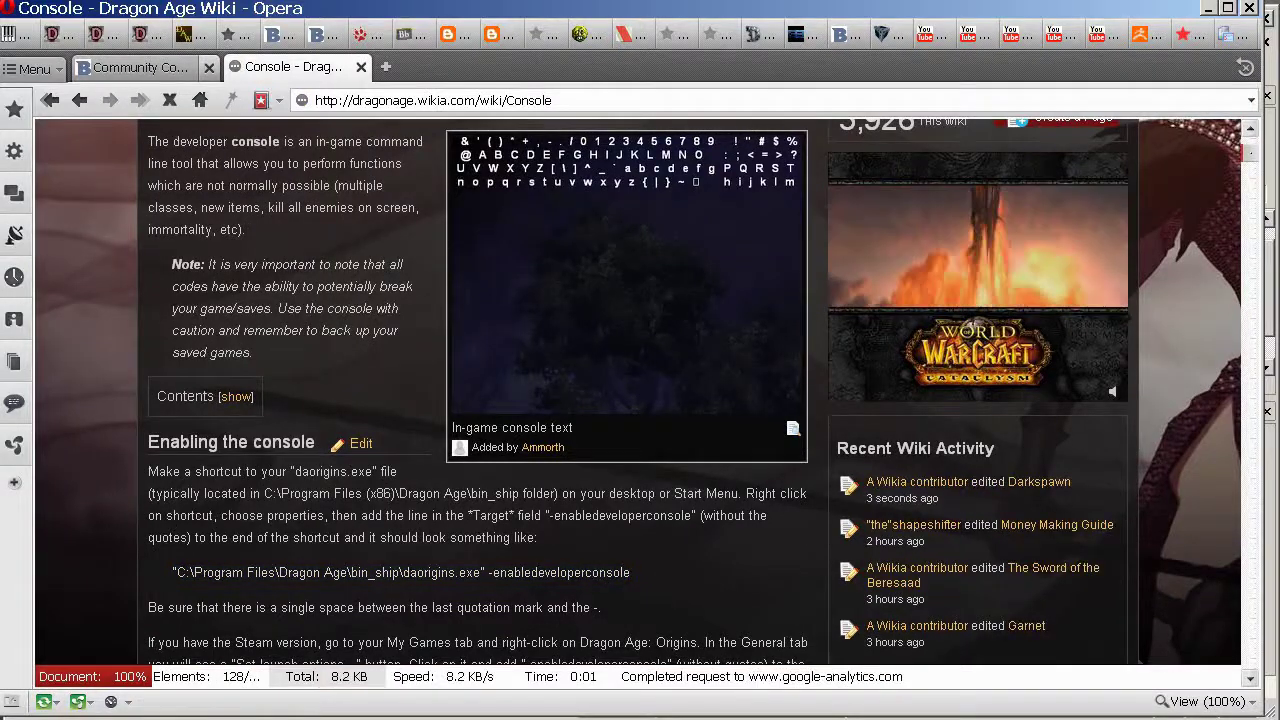
Return to the Dragon Age Toolset and check in the mike_warhammer item and mike_warhammer_give script without a comment
key(alt+Tab)
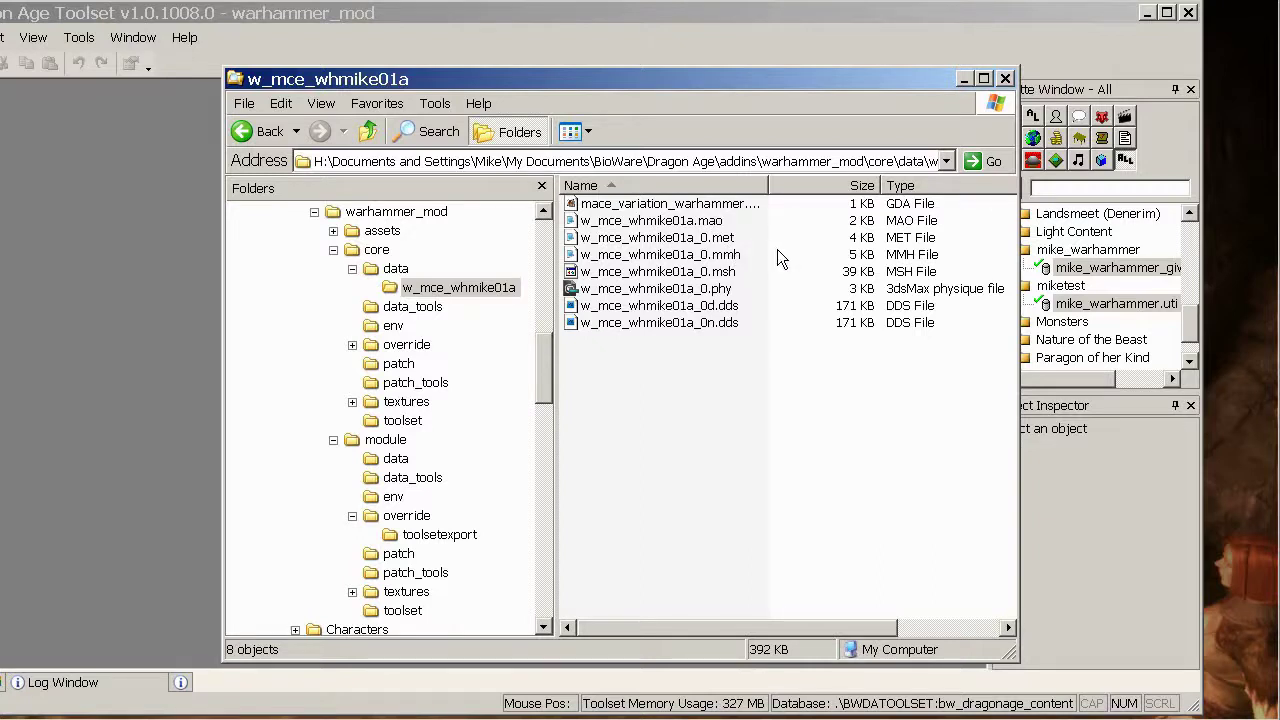
click(558, 17)
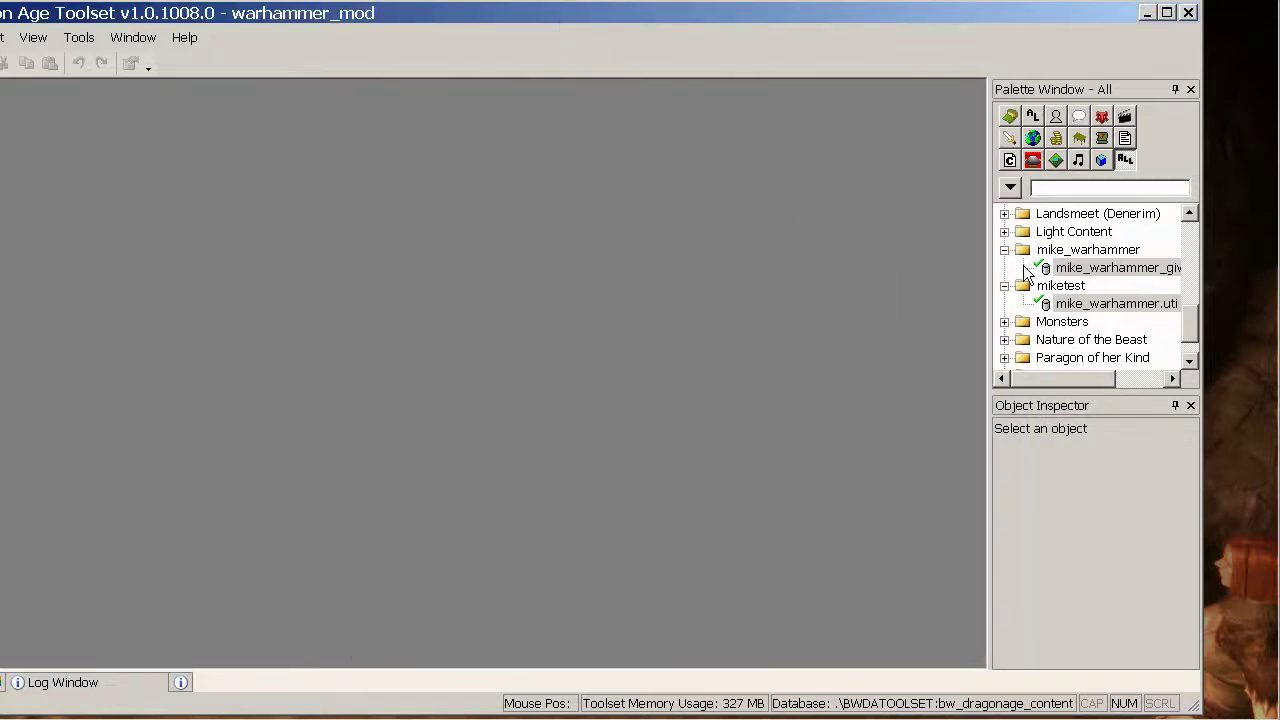
right_click(1077, 271)
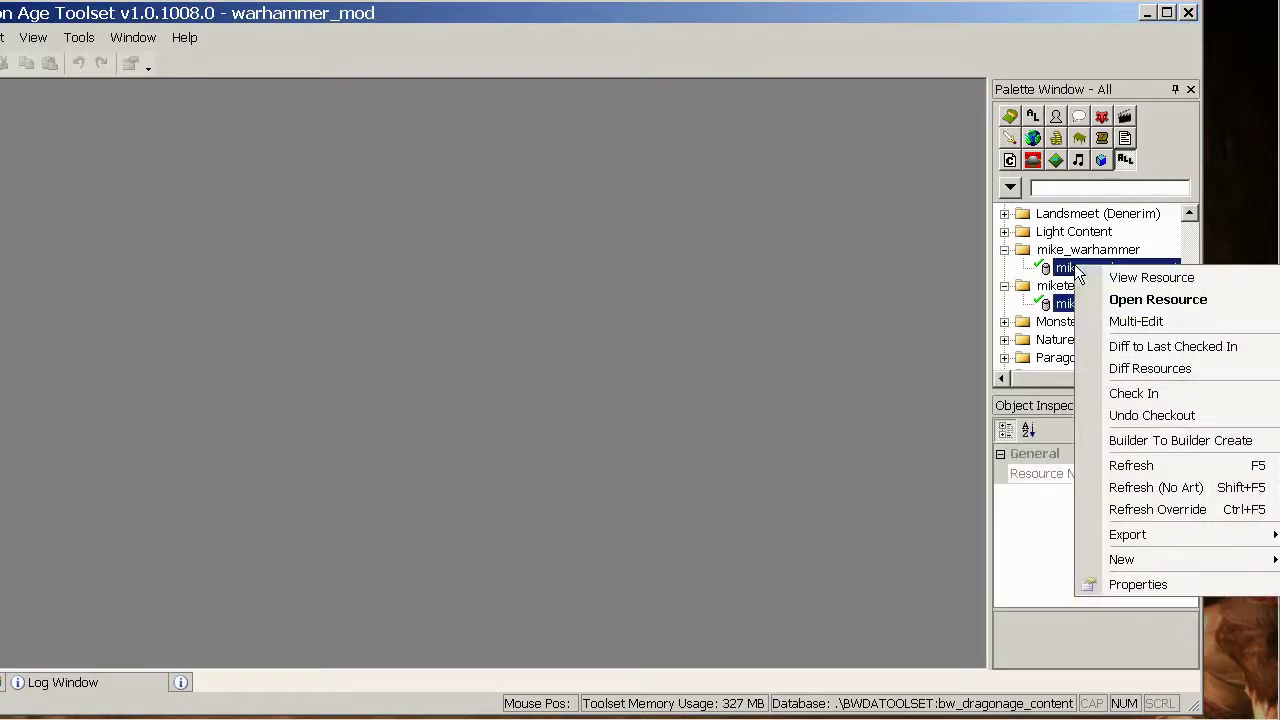
click(1147, 161)
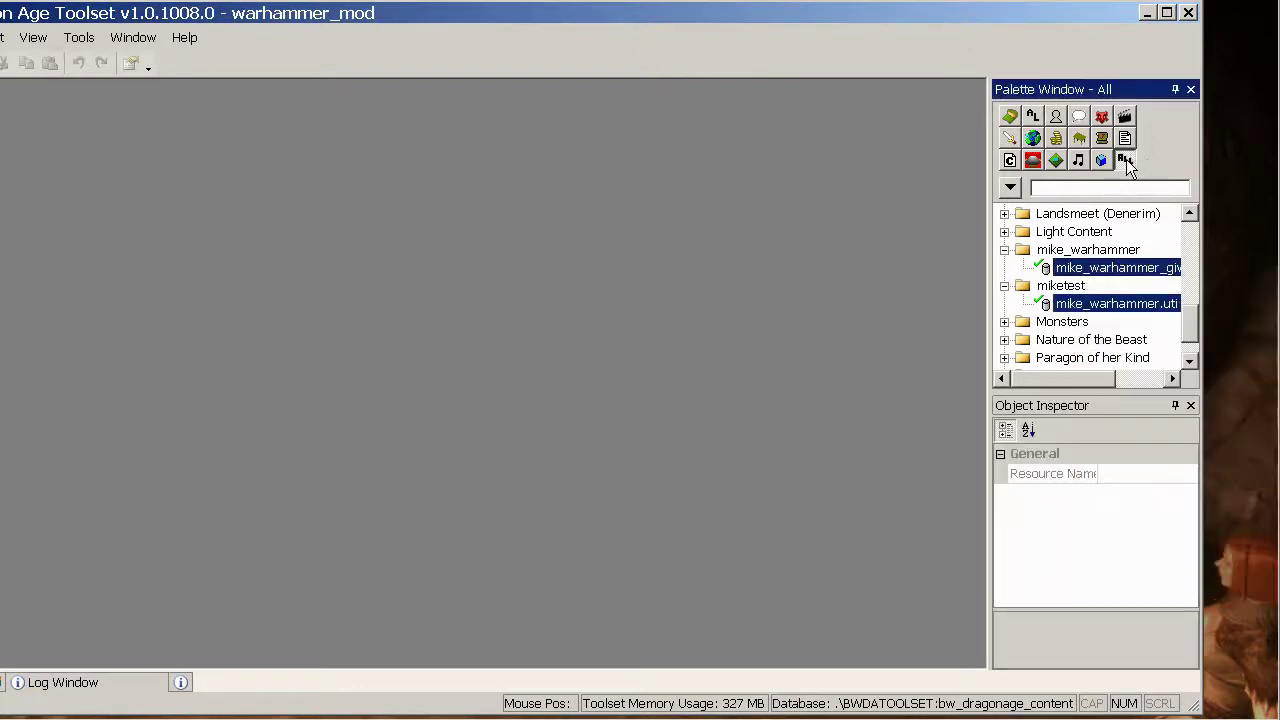
right_click(1080, 270)
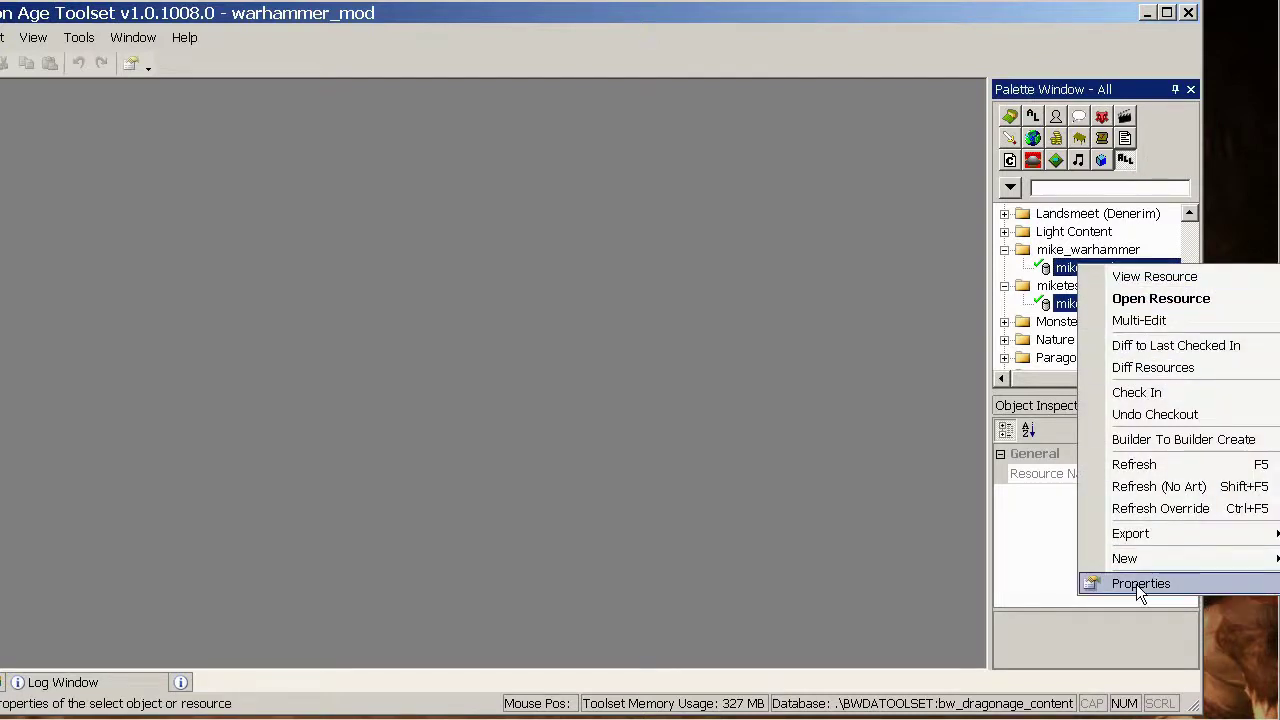
click(1127, 394)
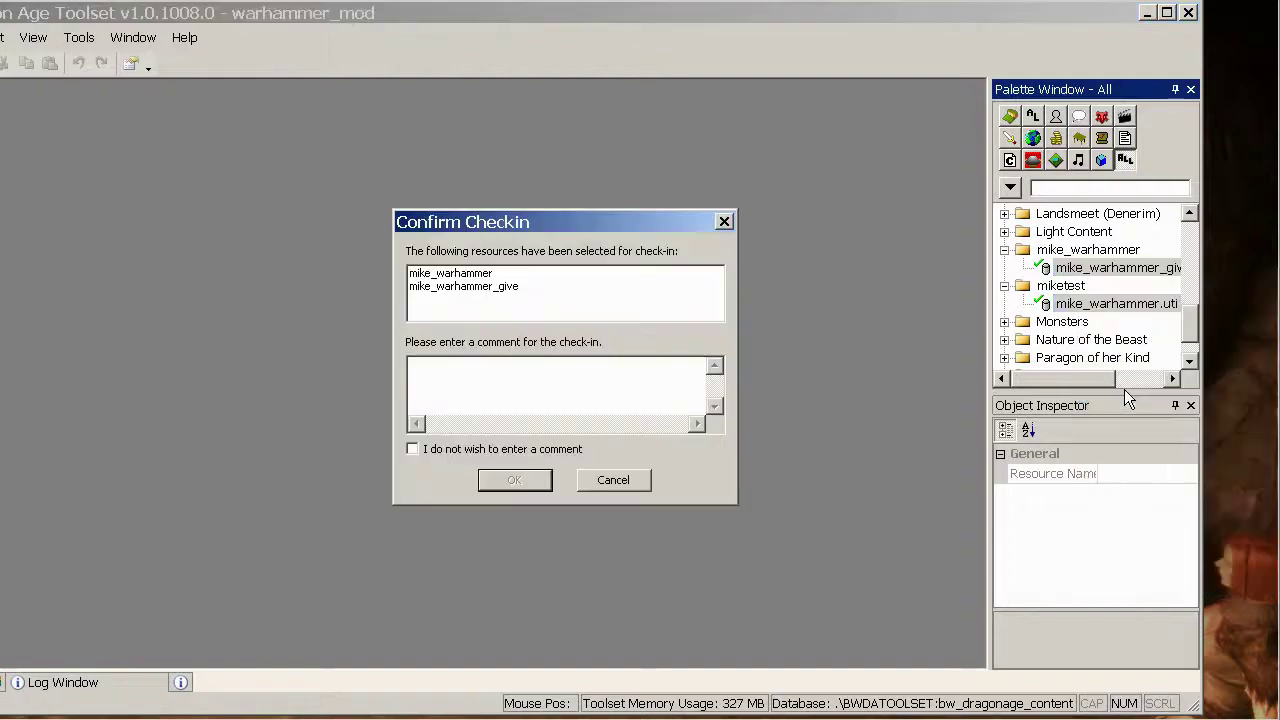
click(413, 449)
click(508, 481)
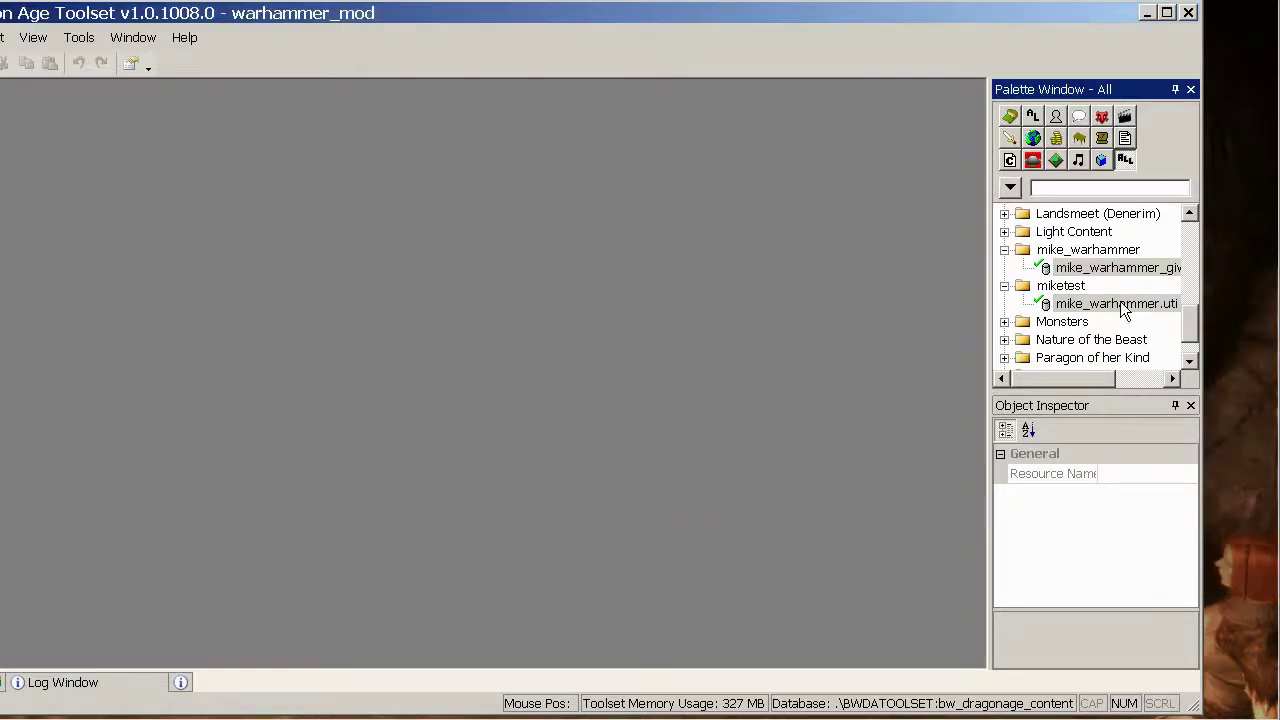
Set the Module property of the mike_warhammer item and mike_warhammer_give script to Core Game Resources and apply it
right_click(1090, 270)
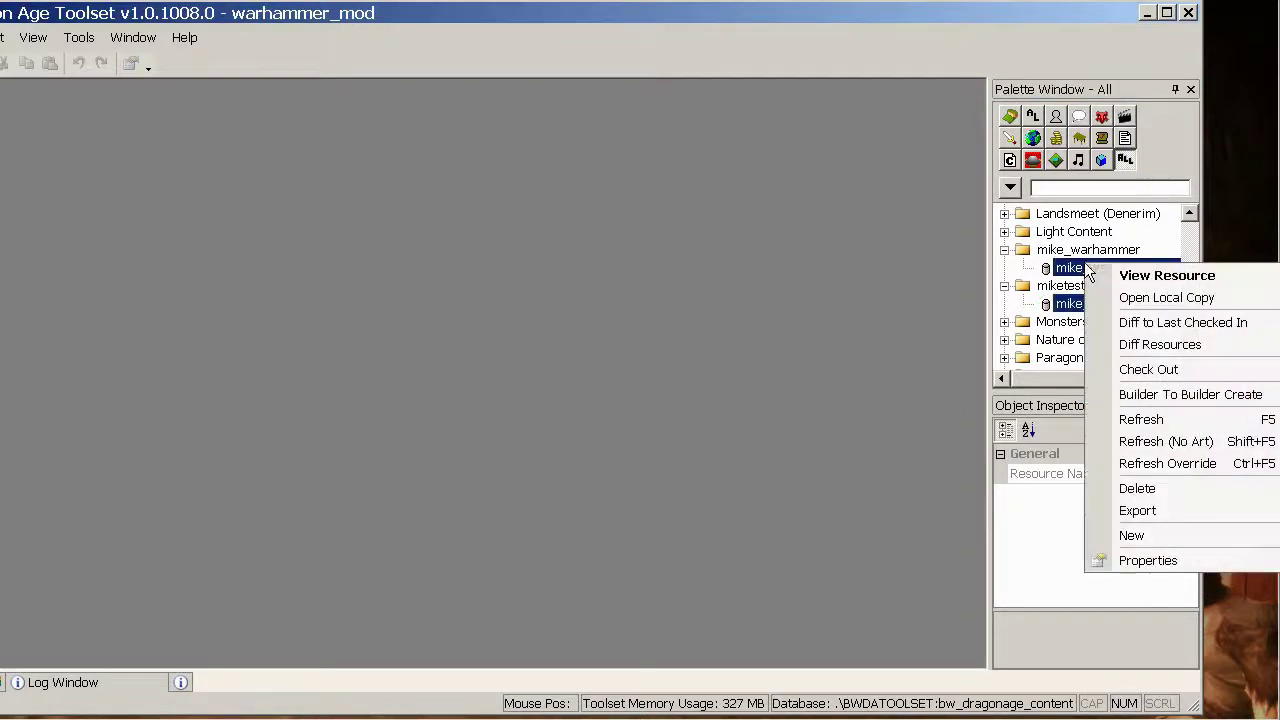
click(1184, 566)
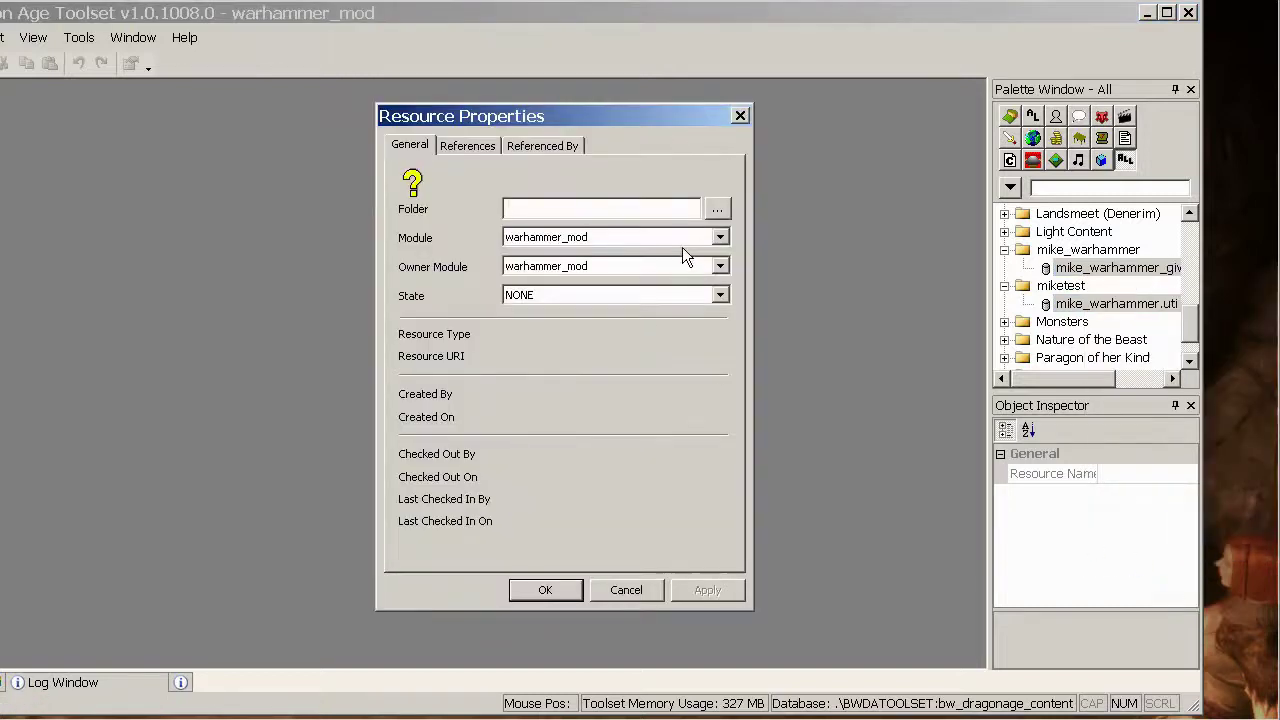
click(719, 237)
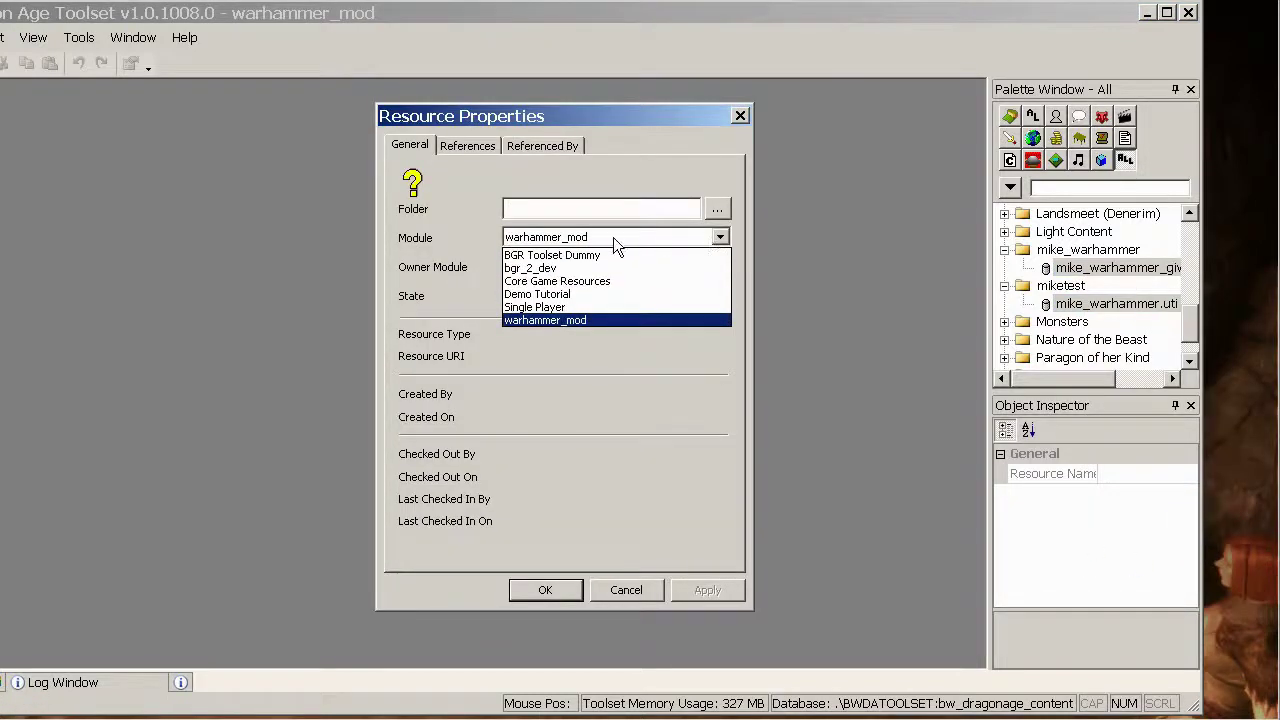
click(599, 281)
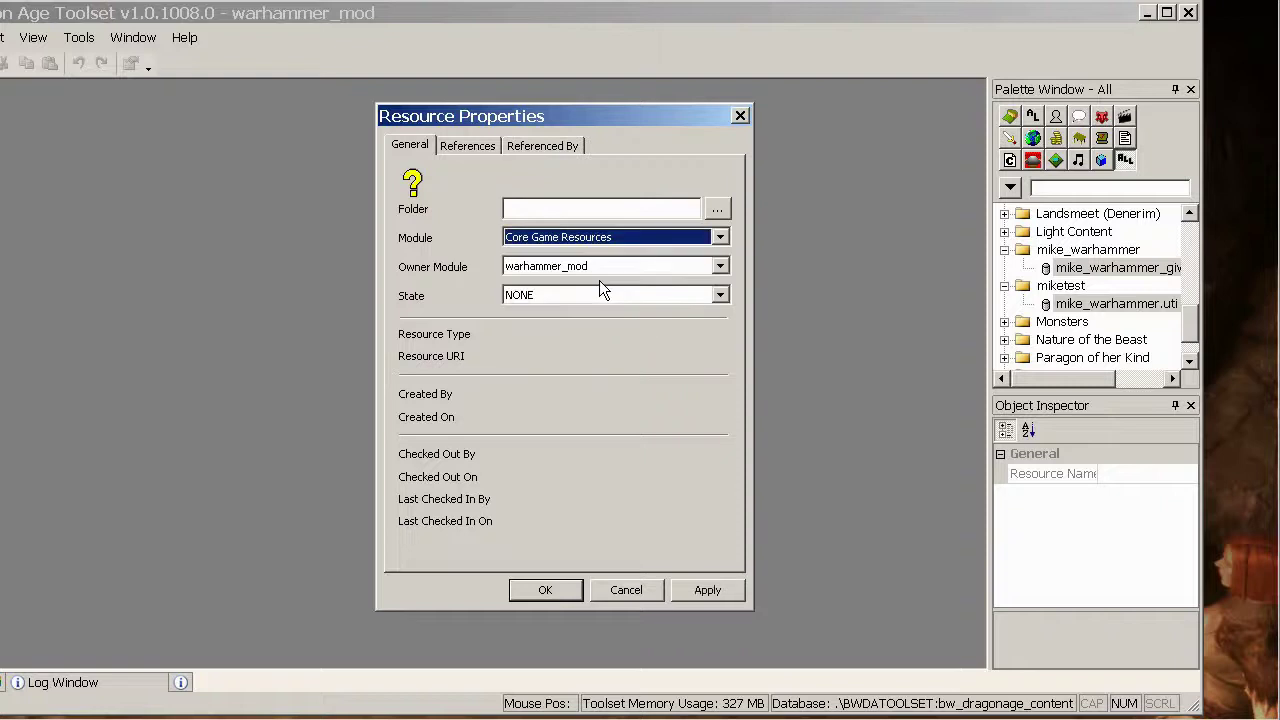
click(708, 589)
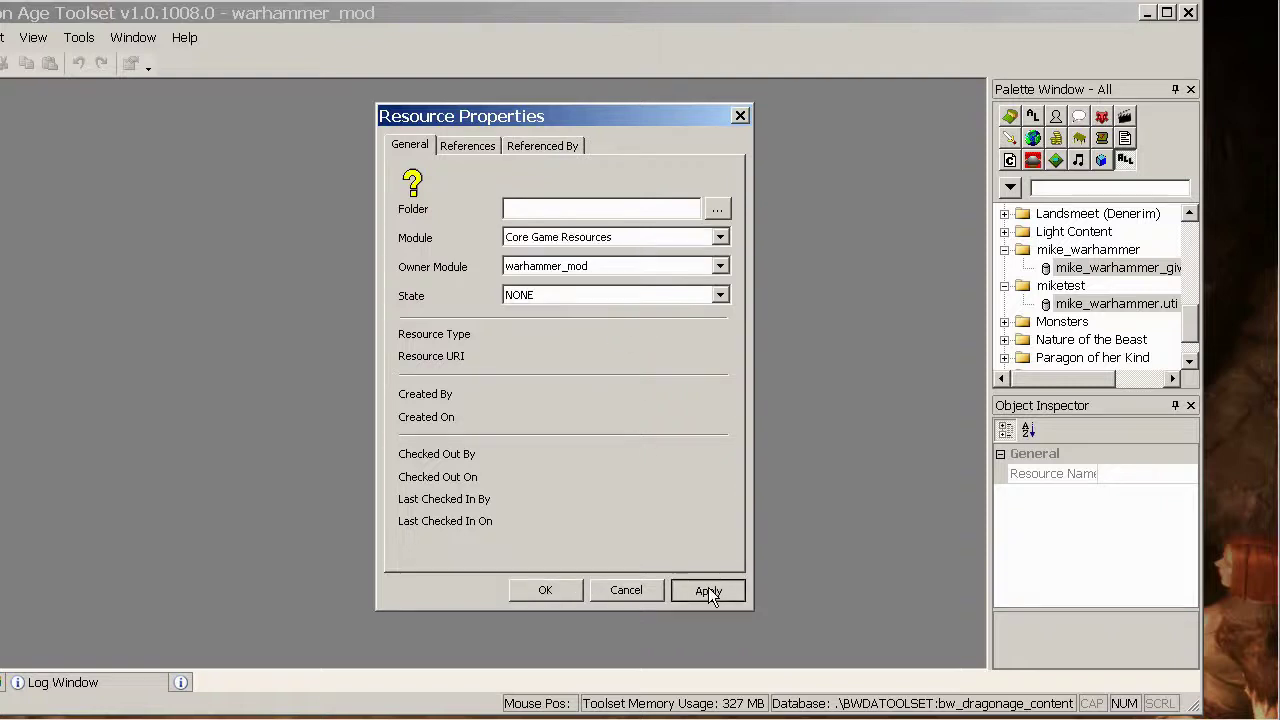
click(545, 590)
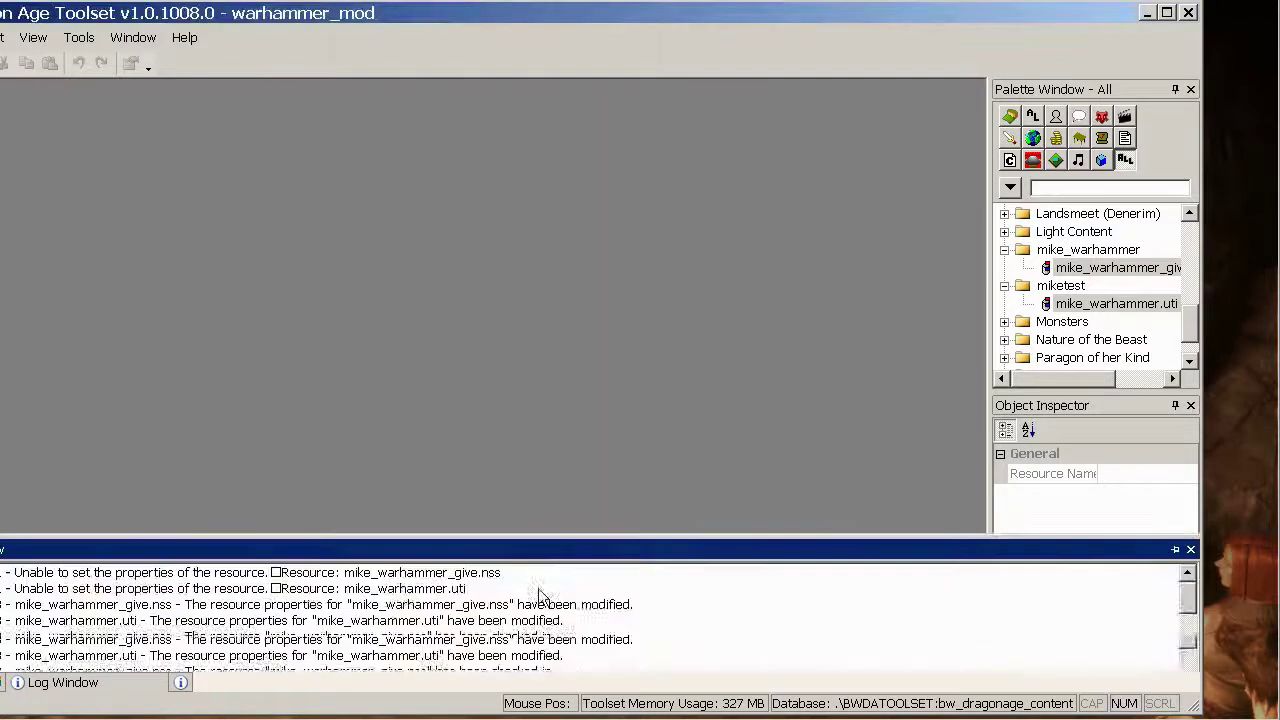
Export the selected mike_warhammer item and mike_warhammer_give script without dependent resources
right_click(1110, 268)
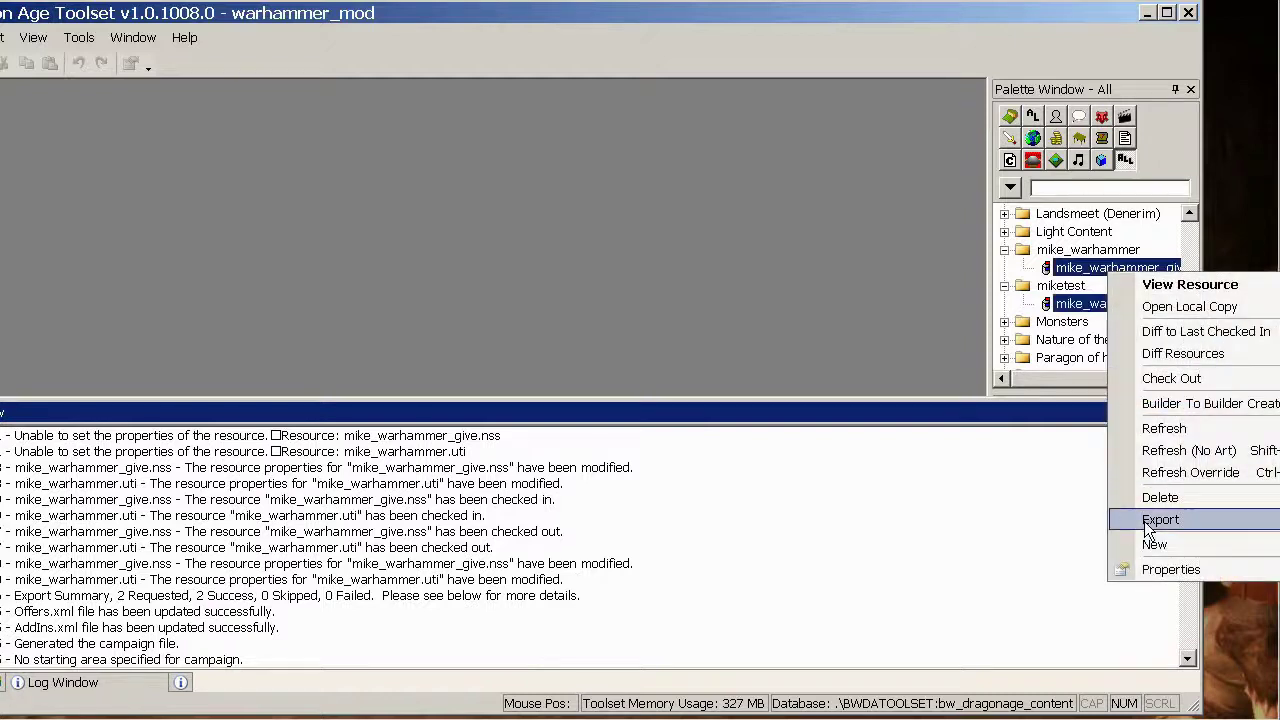
mouse_move(1106, 532)
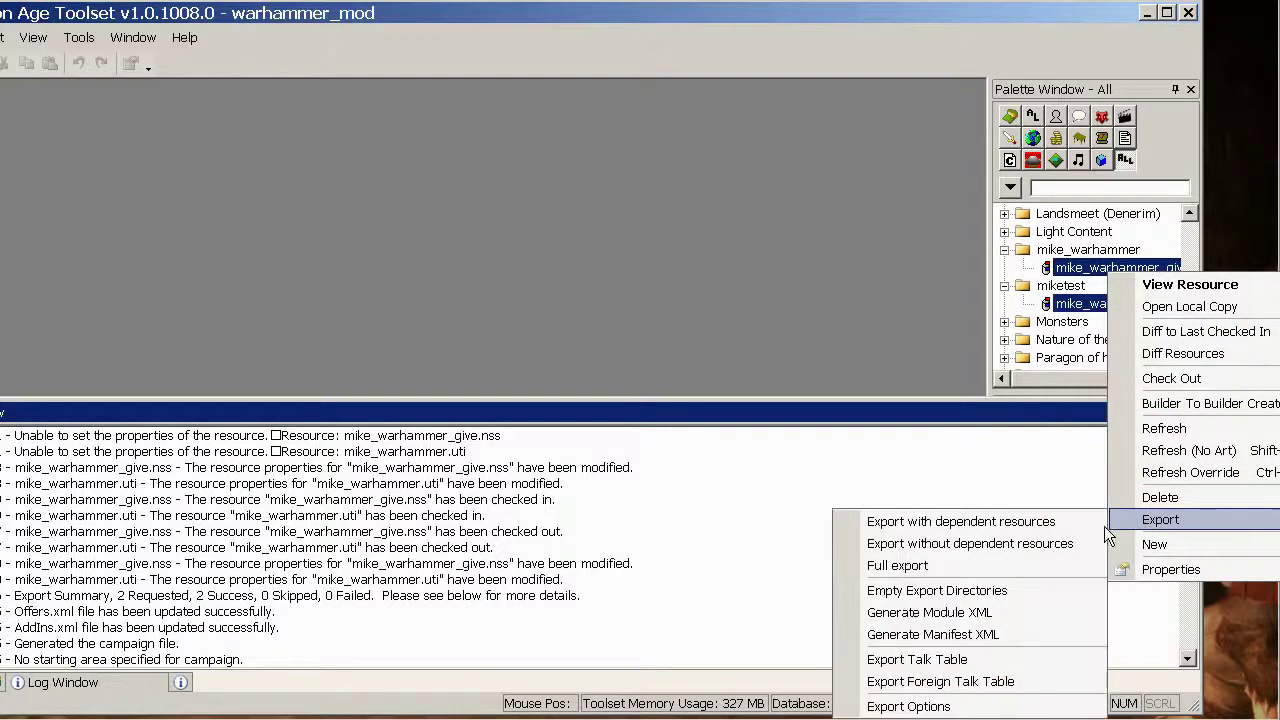
click(948, 545)
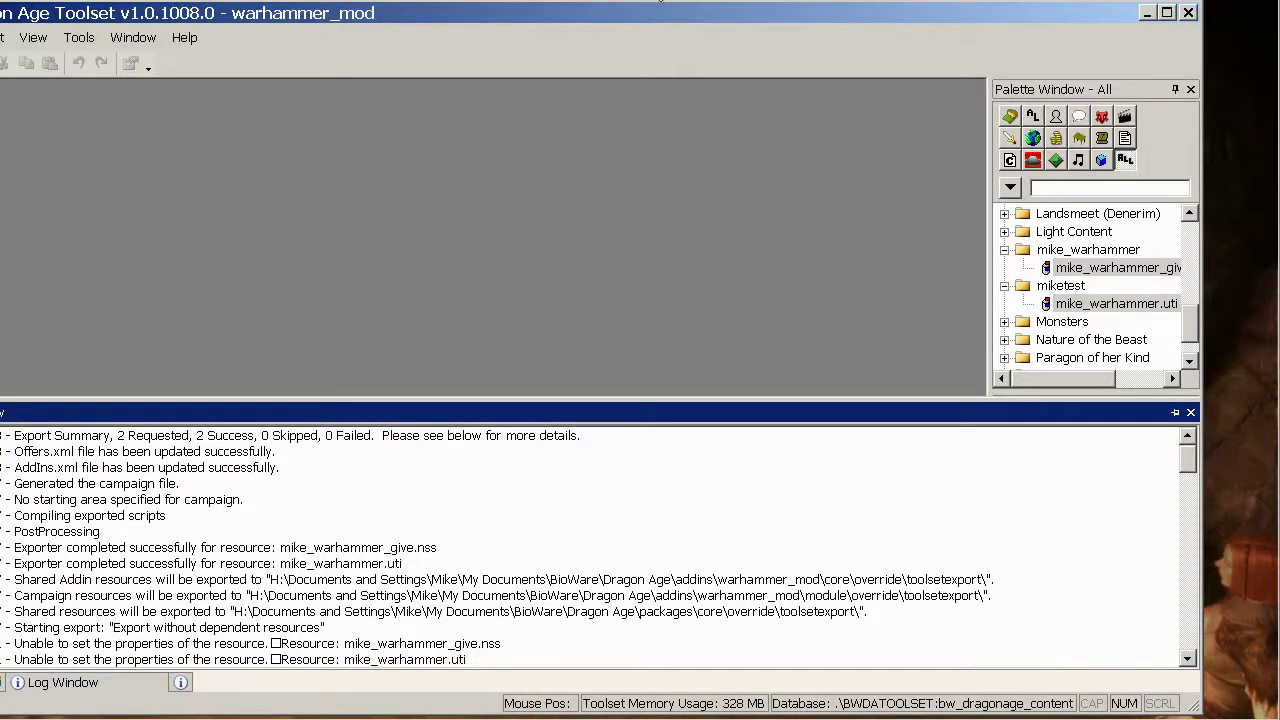
Switch to the running Dragon Age: Origins game, resume it and give the party the custom item through the developer console
key(alt+Tab)
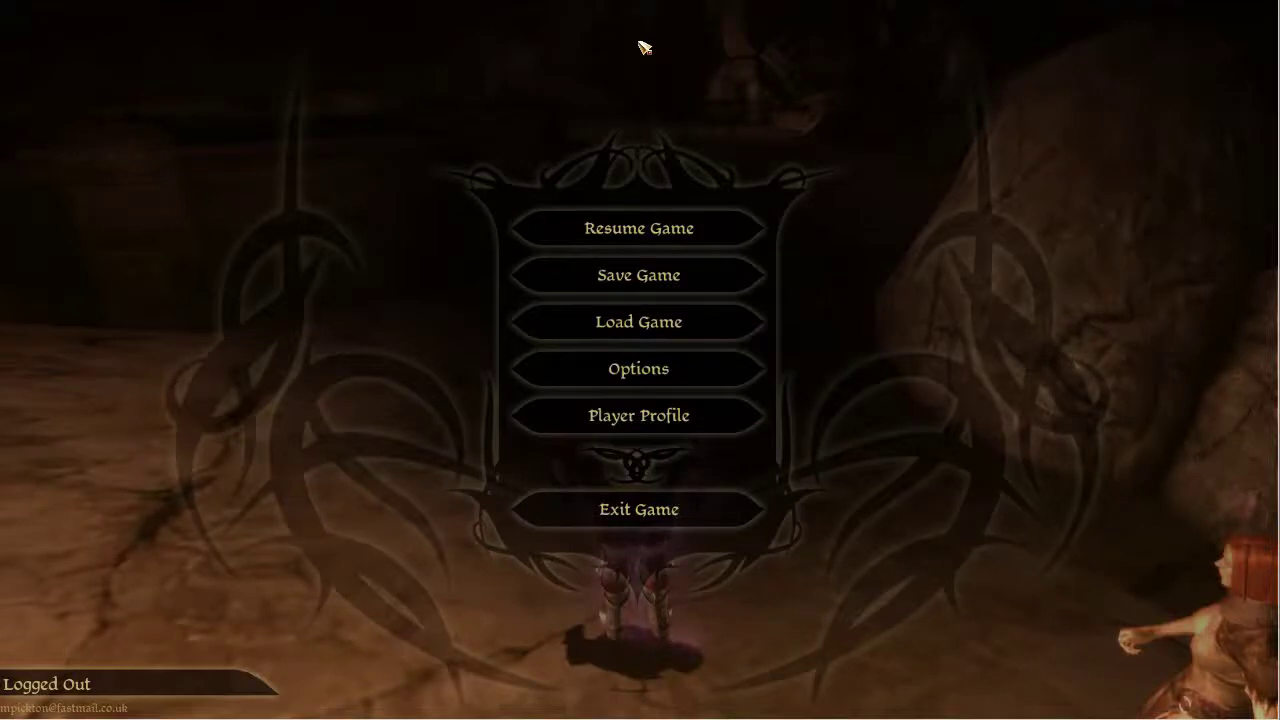
click(639, 229)
key(w)
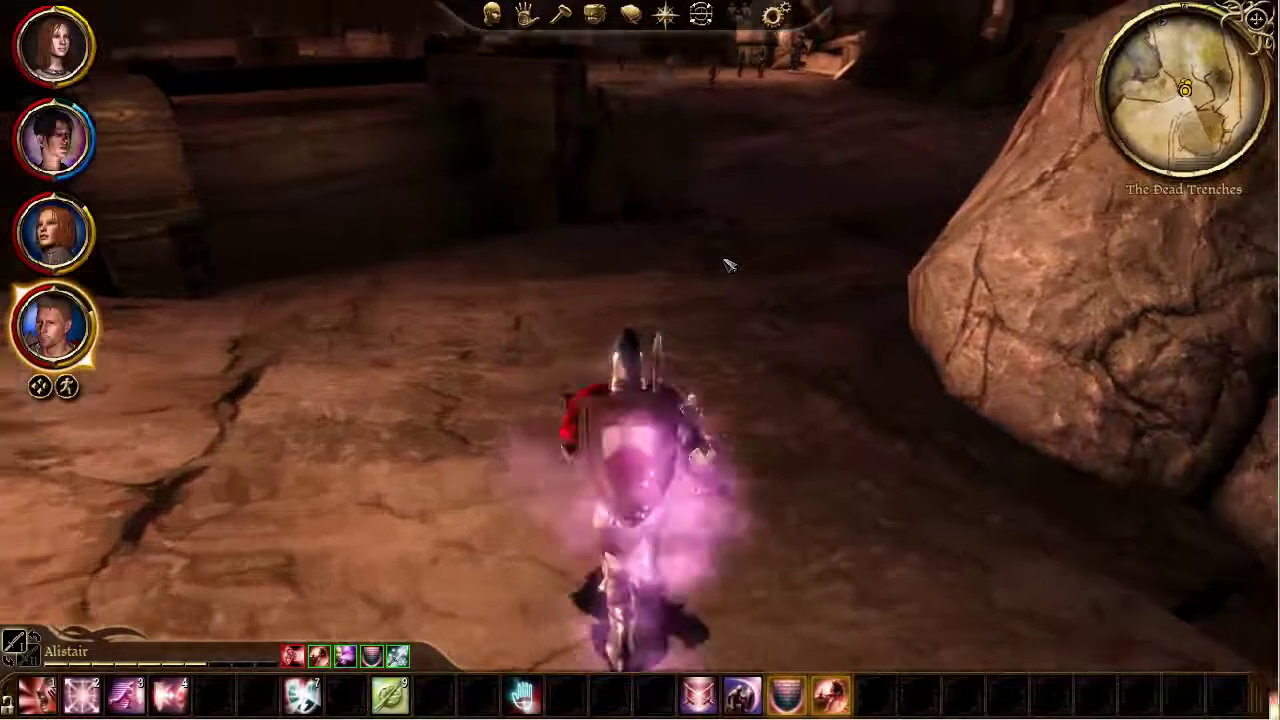
key(w)
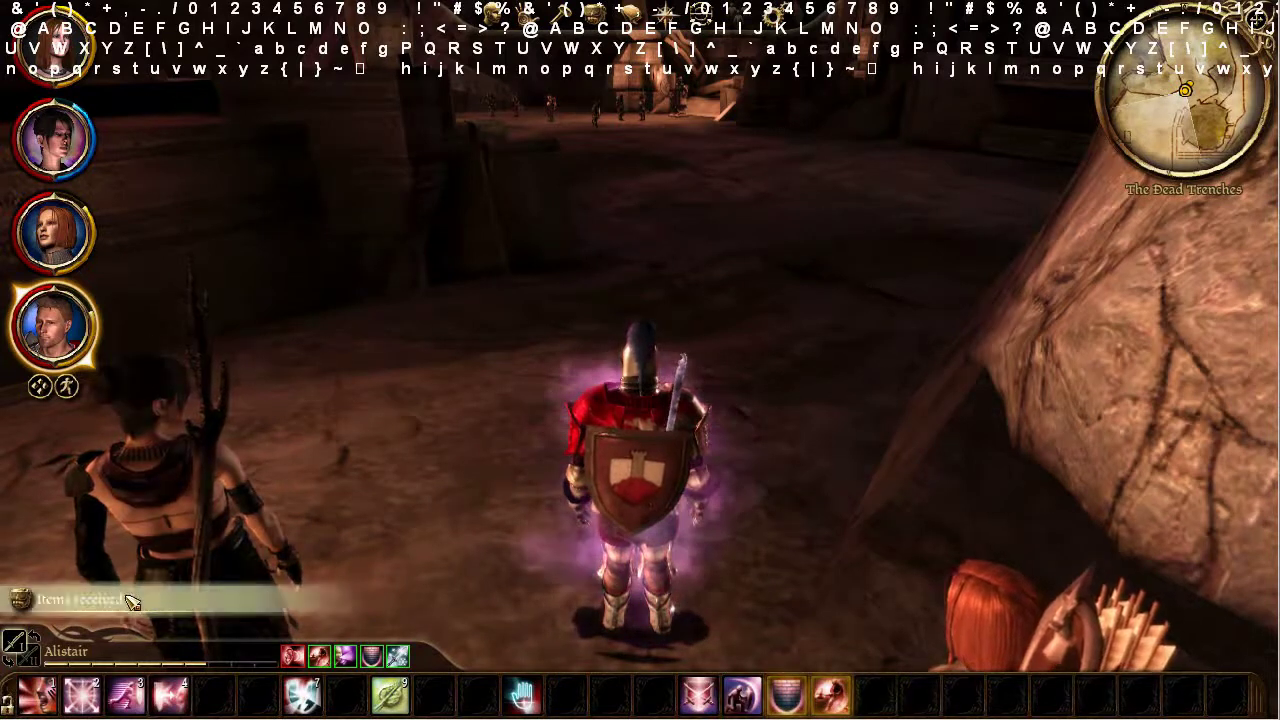
Equip Alistair with the Grey Iron warhammer from the weapons in the party inventory, then close the inventory
click(130, 600)
click(770, 148)
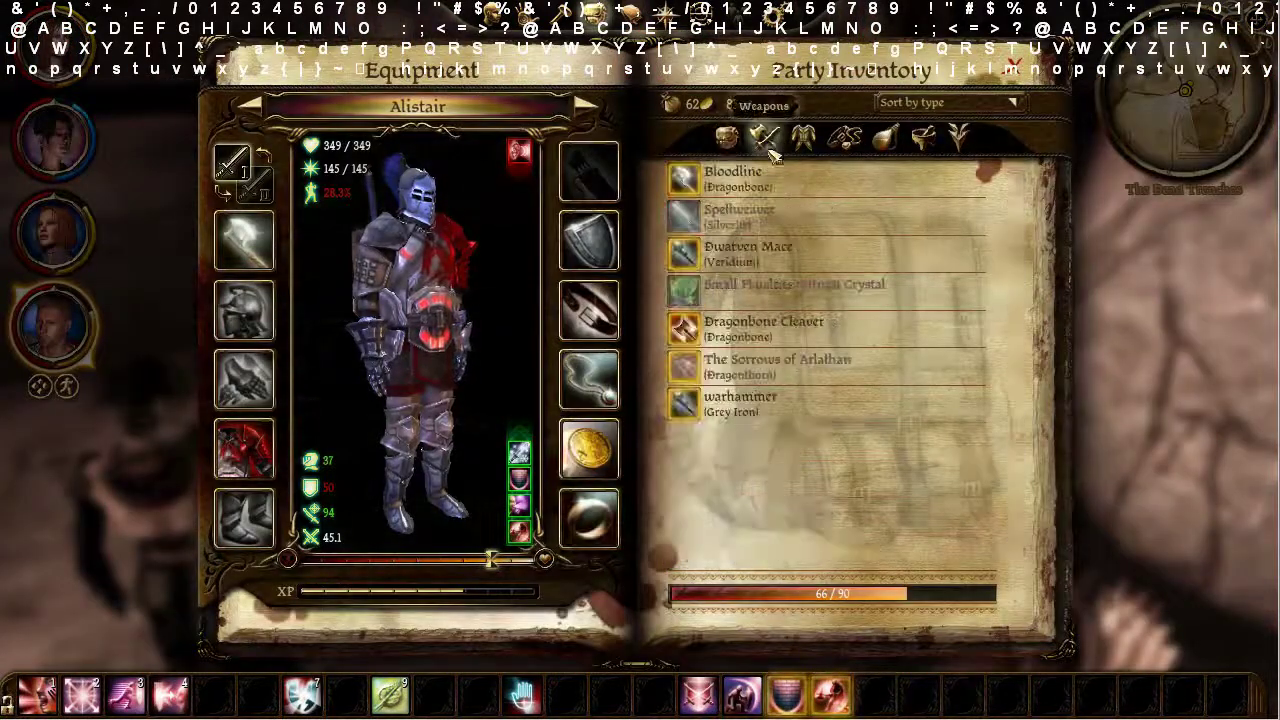
double_click(740, 403)
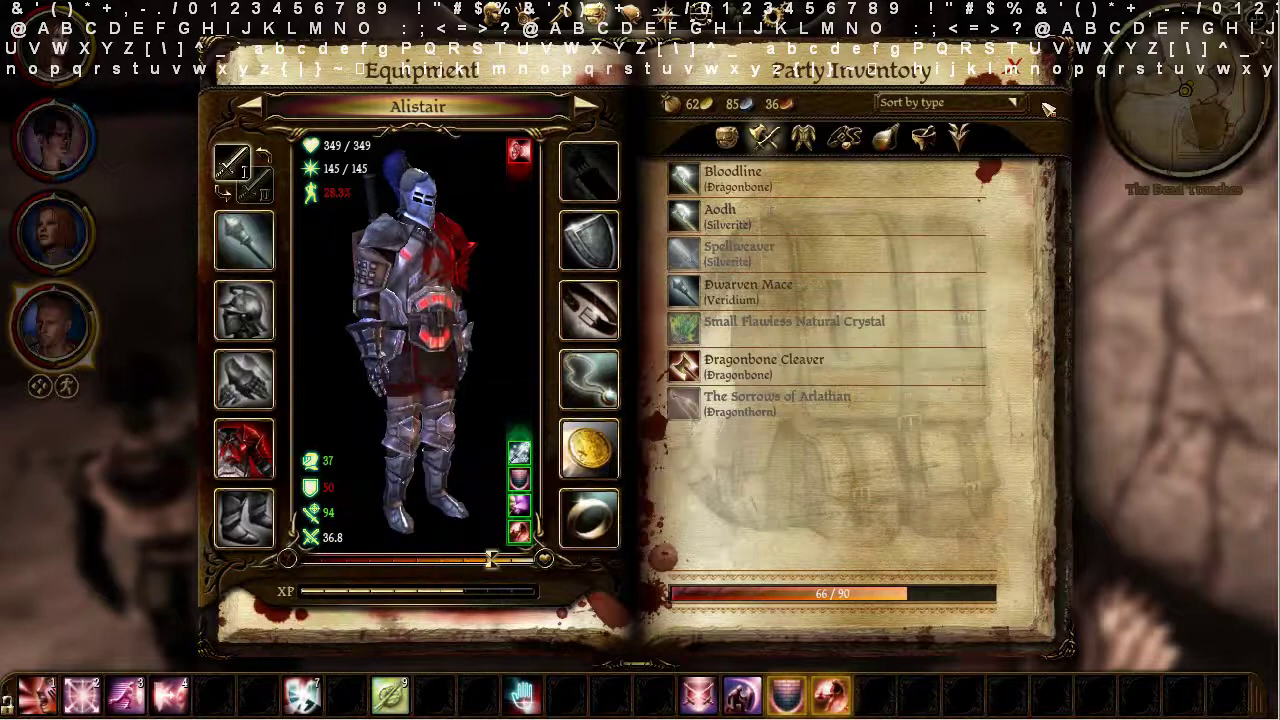
click(1040, 30)
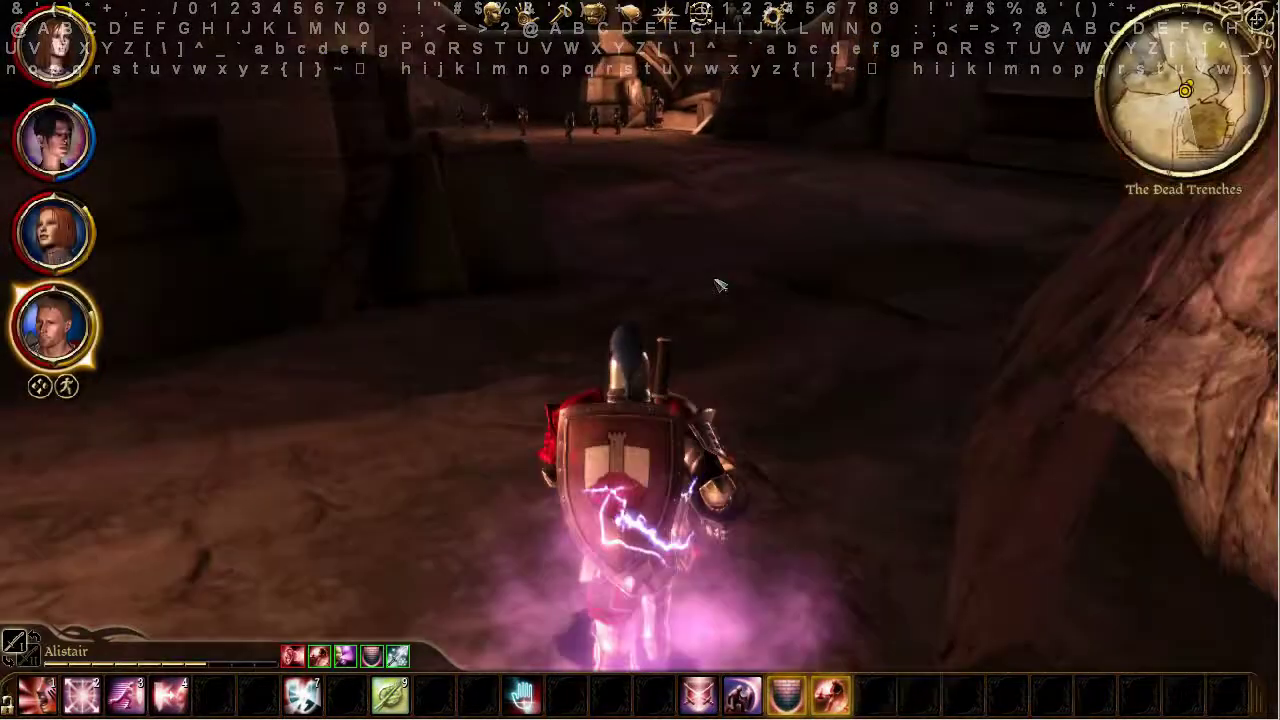
Lead Alistair into combat in the Dead Trenches and watch the warhammer in use
key(w)
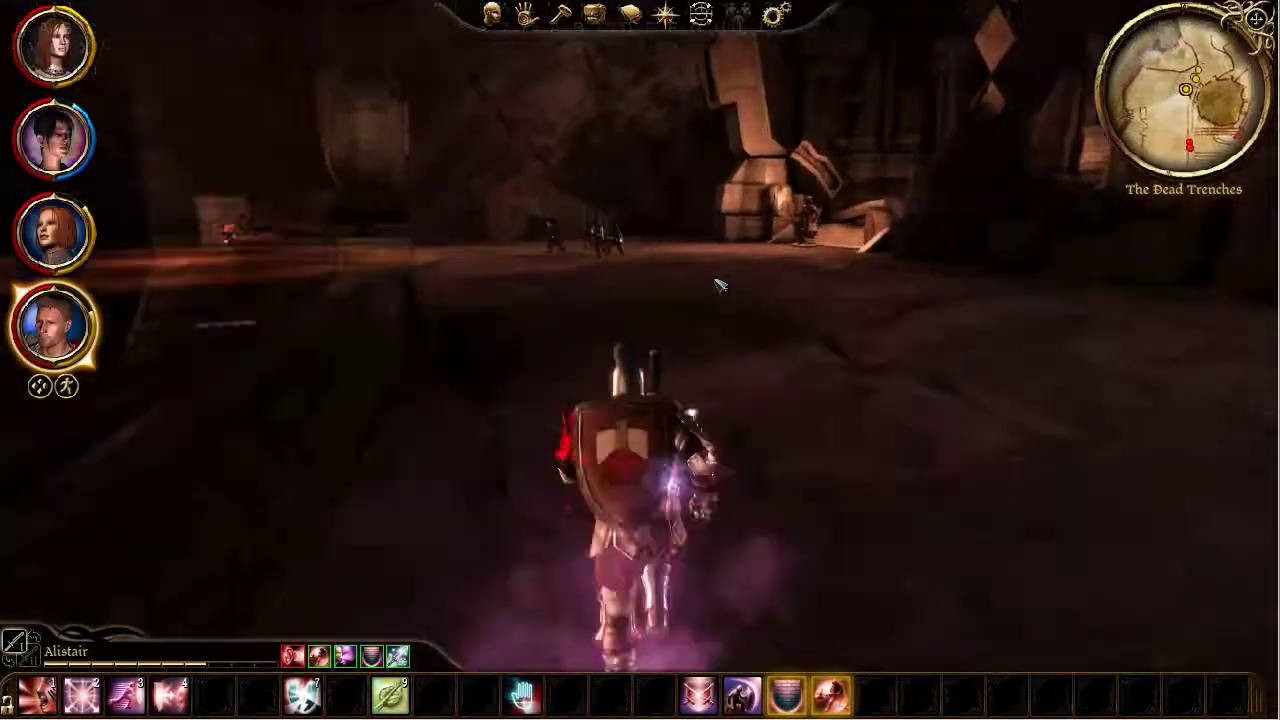
key(space)
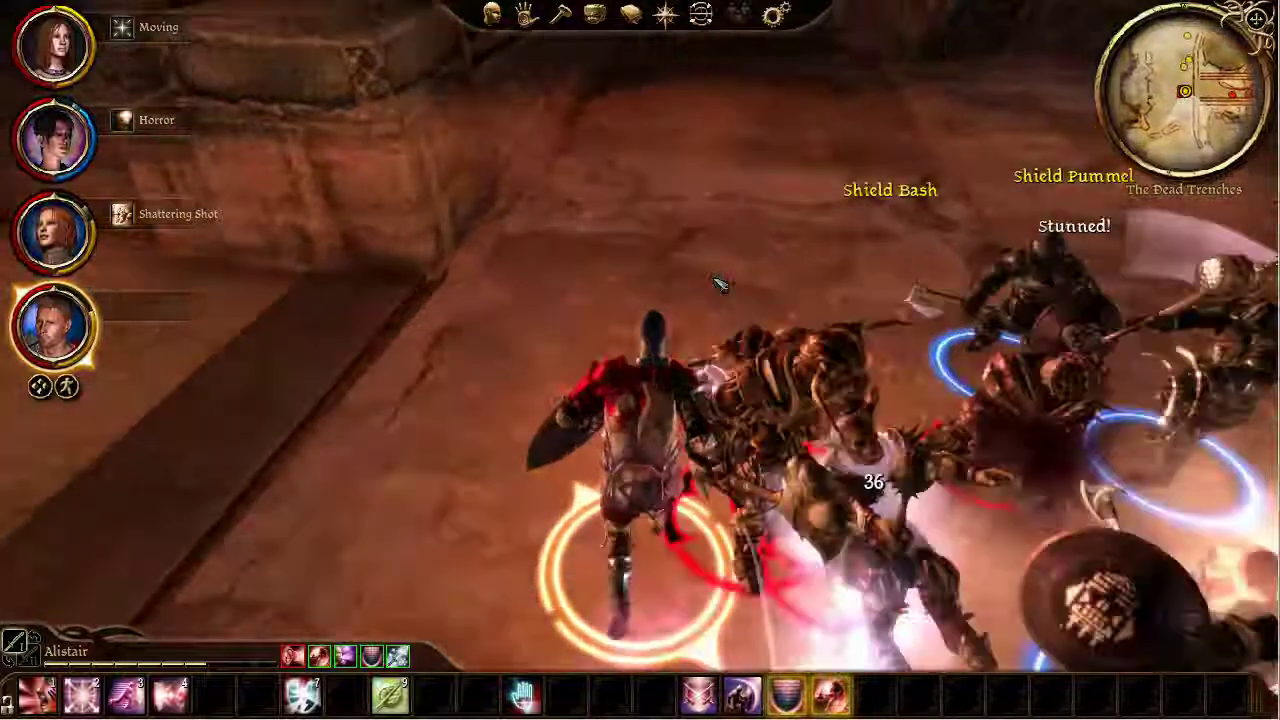
scroll(672, 324, up, 5)
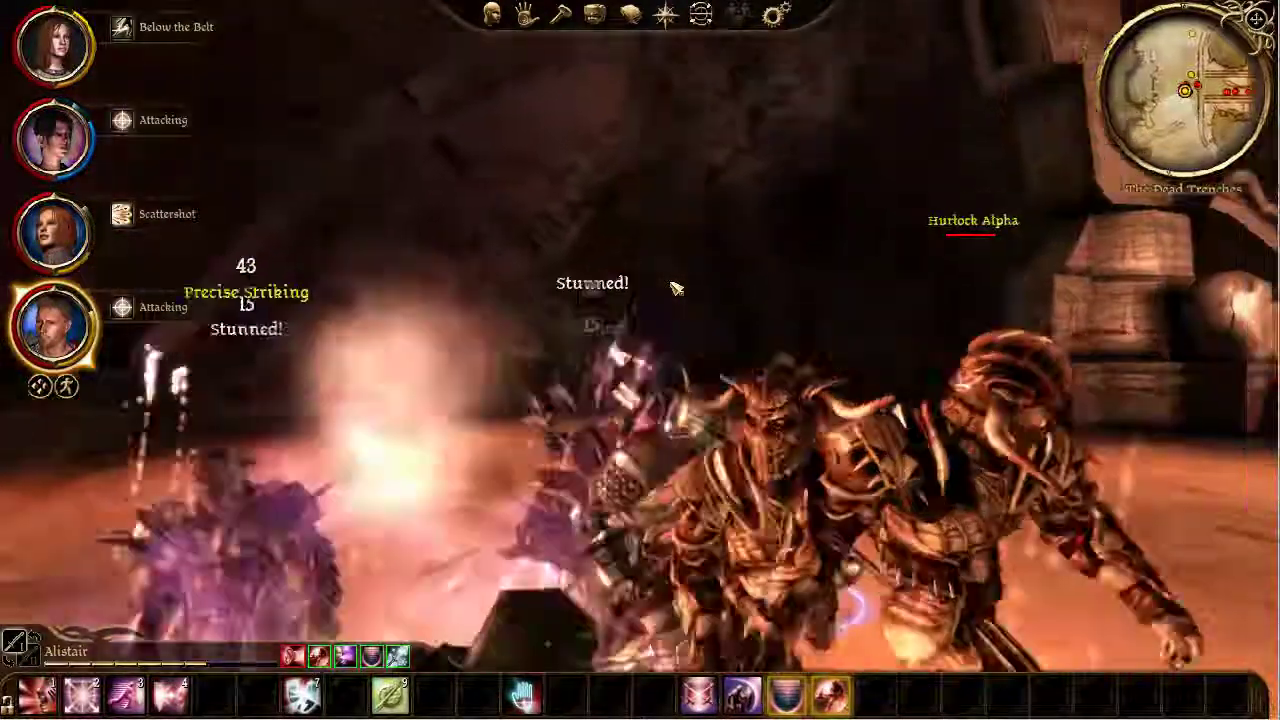
scroll(672, 288, down, 5)
scroll(672, 288, up, 5)
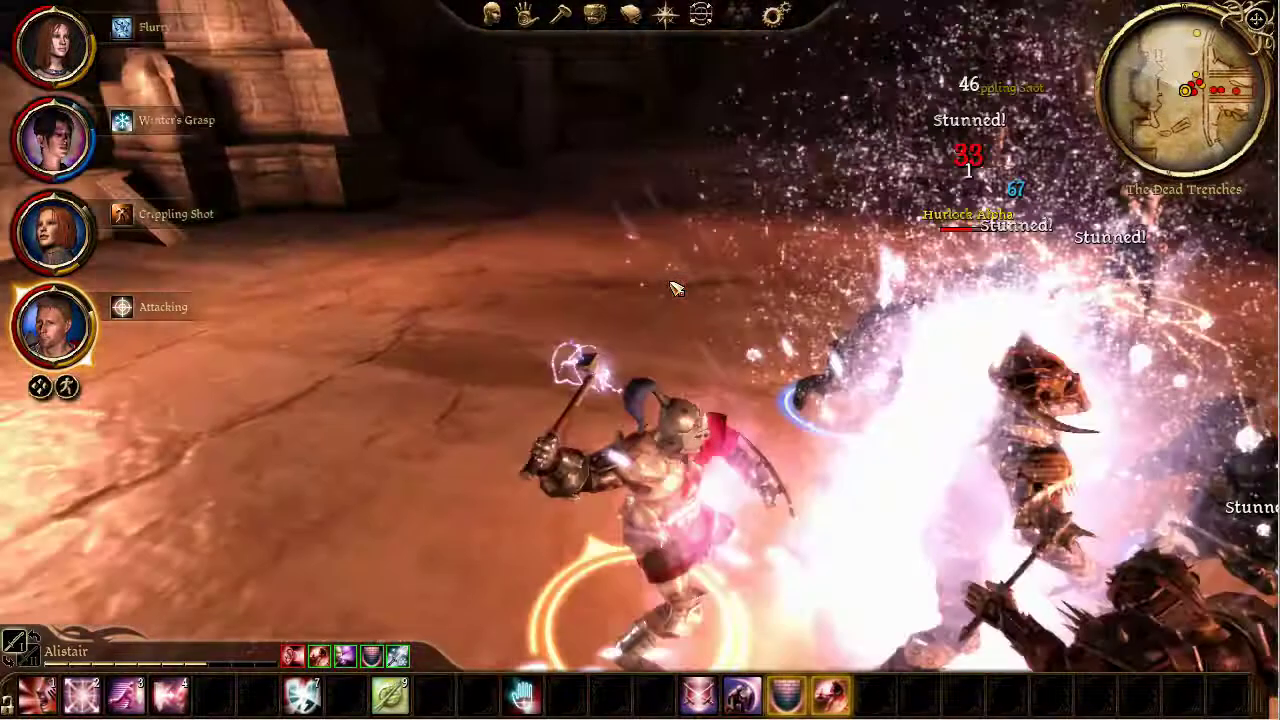
Pause the fight and examine the warhammer in Alistair's hand up close and from several angles
key(space)
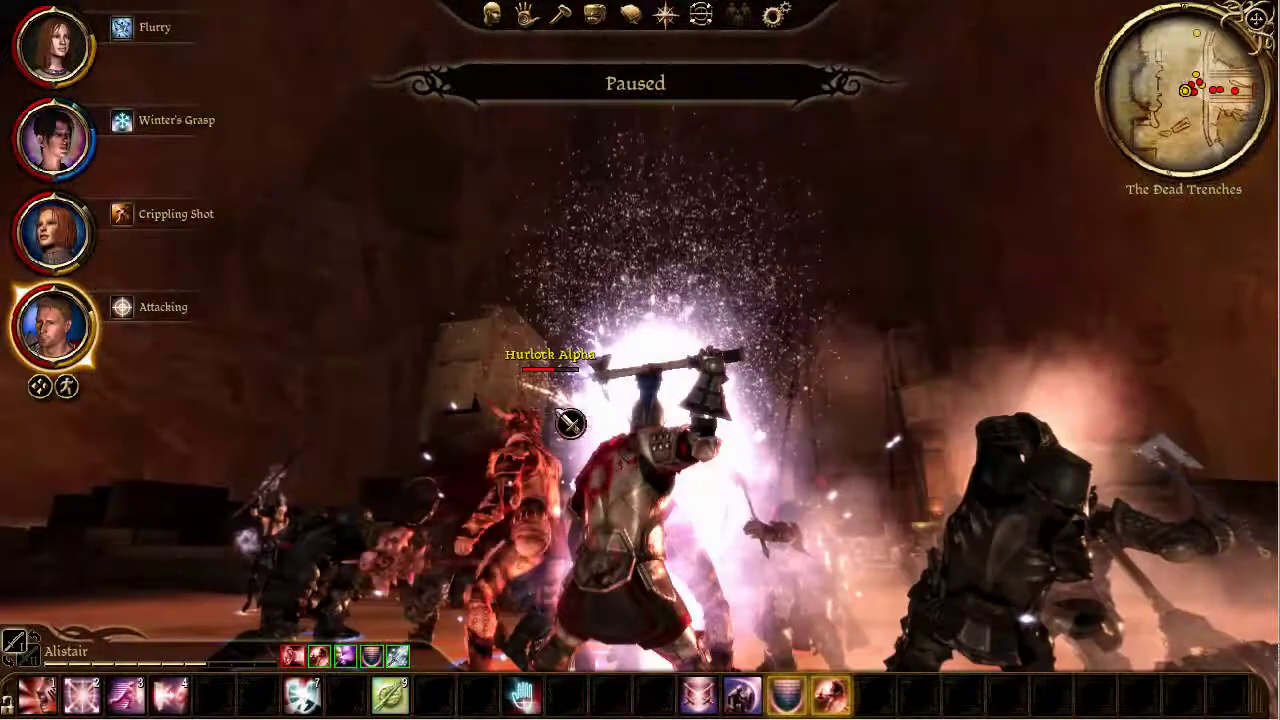
scroll(723, 429, up, 5)
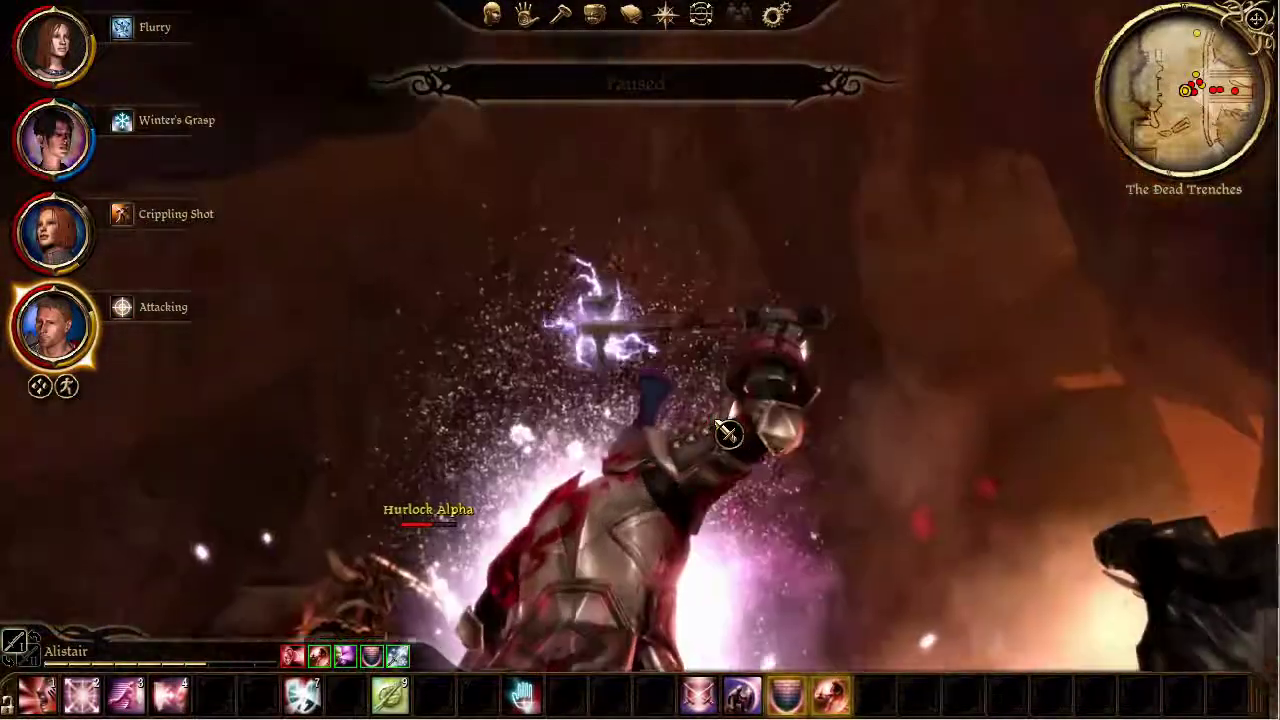
scroll(727, 432, up, 4)
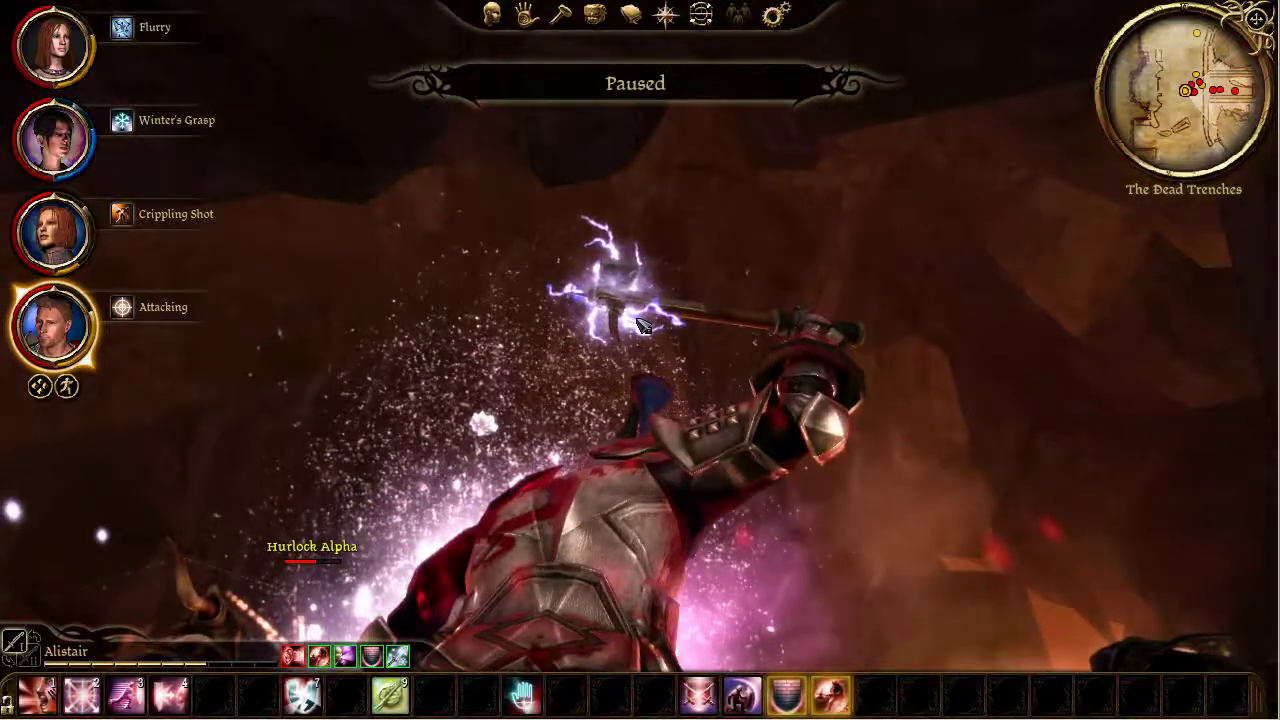
scroll(752, 461, down, 3)
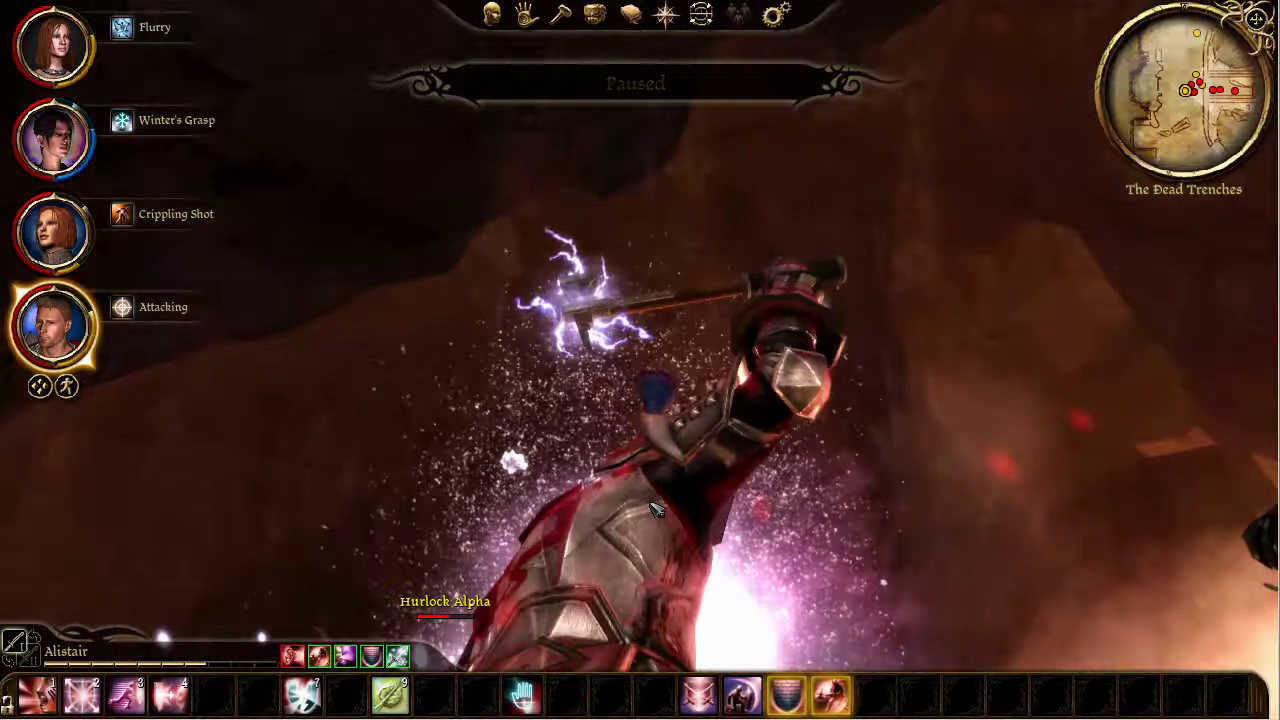
key(space)
drag(738, 336, 830, 411)
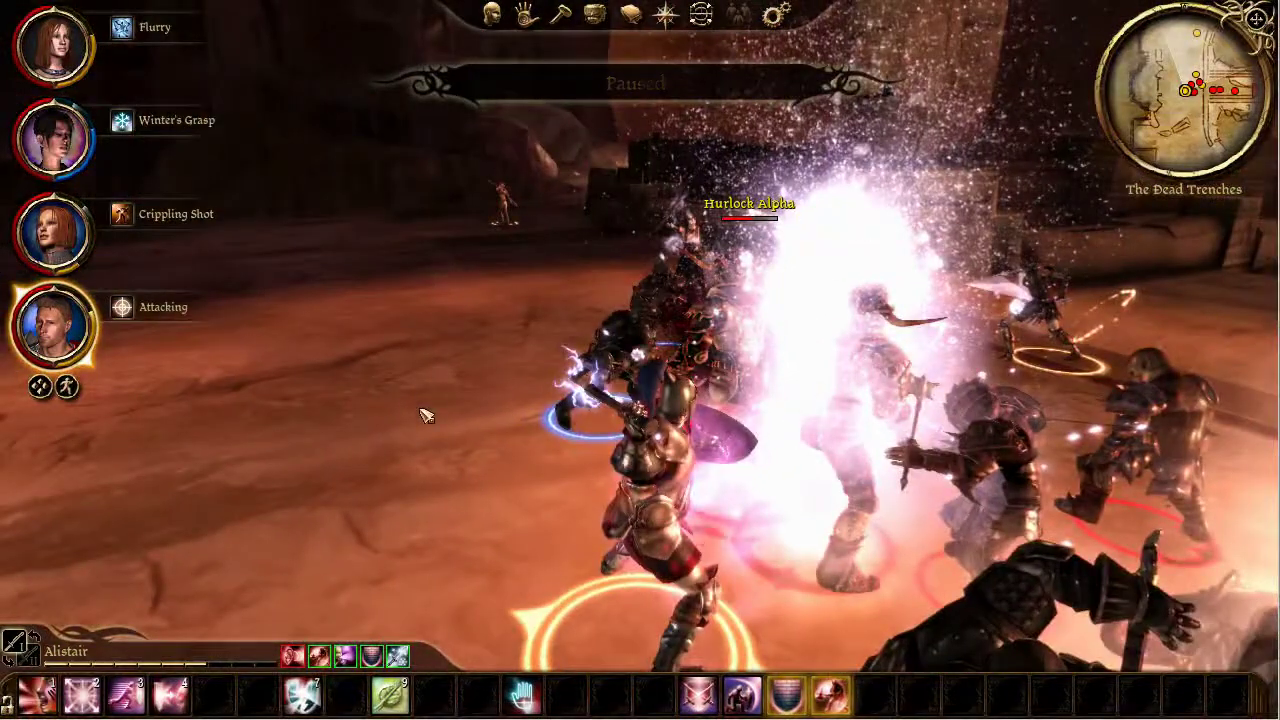
drag(426, 415, 378, 442)
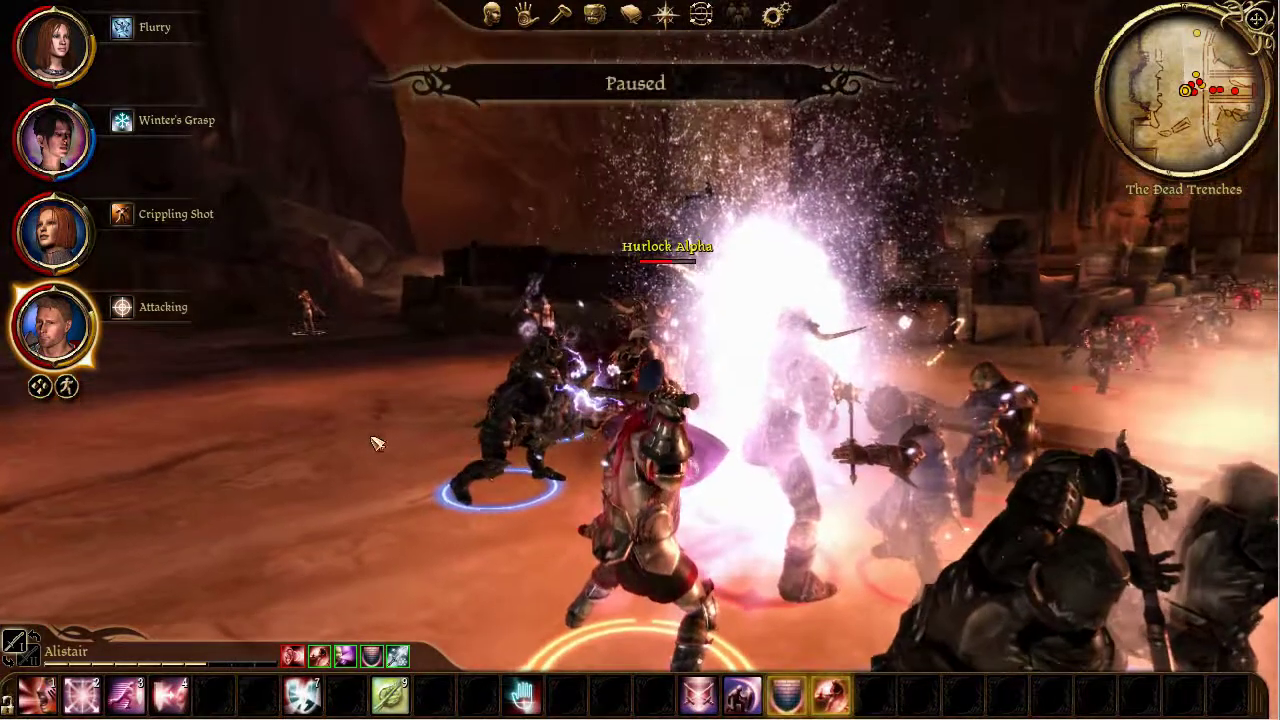